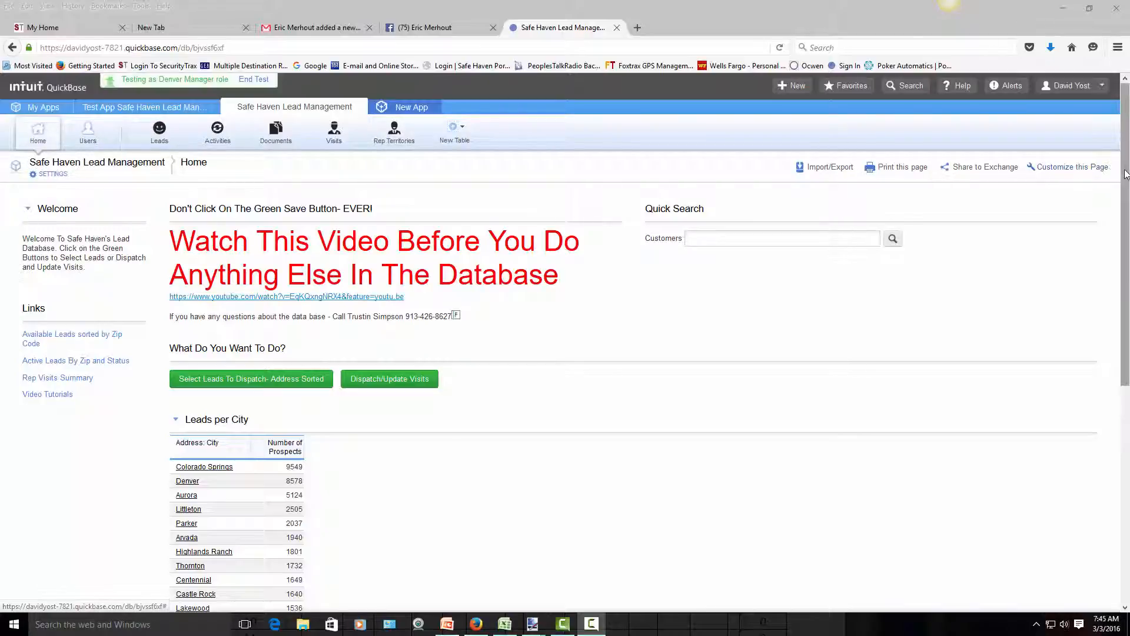
Step: Scroll down to the Zip Count High To Low table and show its third results page
{"action": "left_click_drag", "start_coordinate": [1125, 179], "coordinate": [1127, 351]}
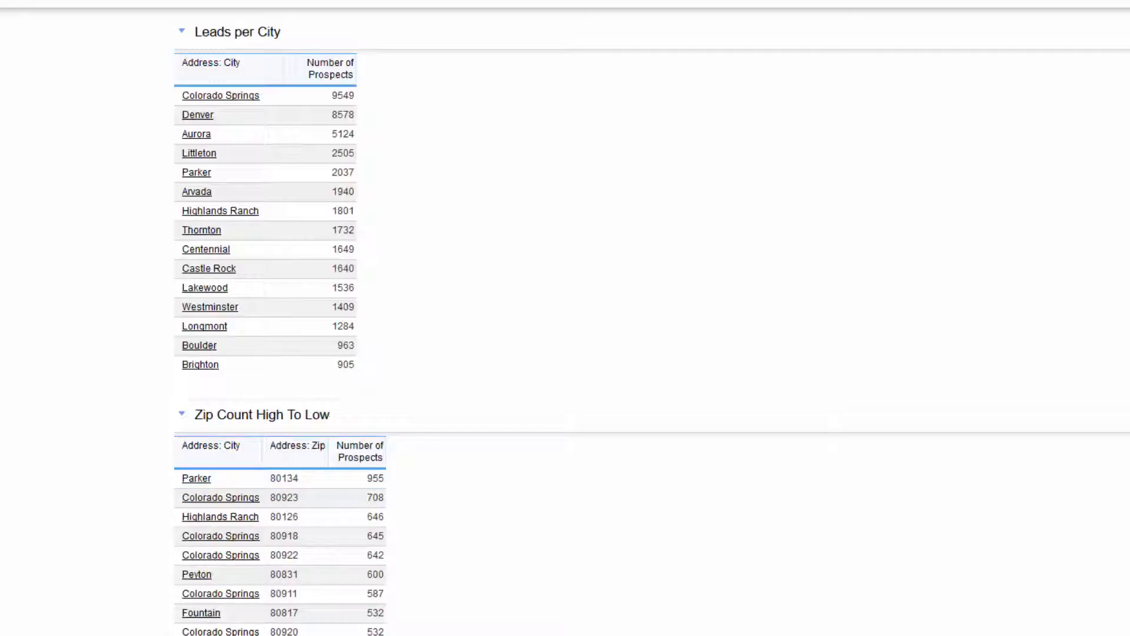
{"action": "scroll", "coordinate": [565, 318], "scroll_direction": "down", "scroll_amount": 2}
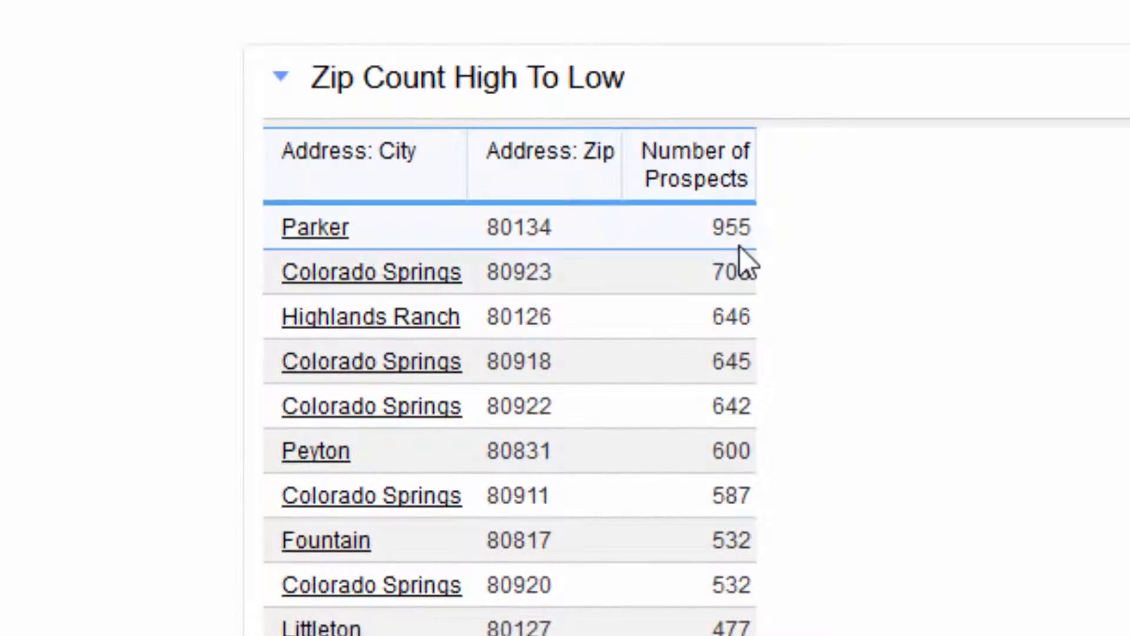
{"action": "scroll", "coordinate": [510, 377], "scroll_direction": "down", "scroll_amount": 20}
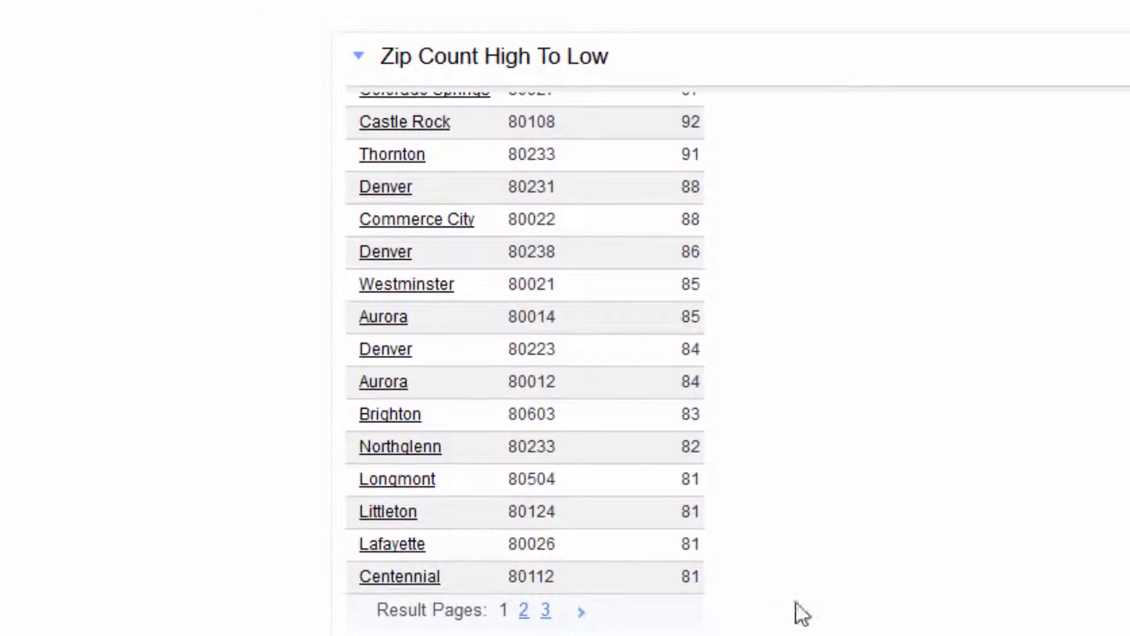
{"action": "left_click", "coordinate": [546, 610]}
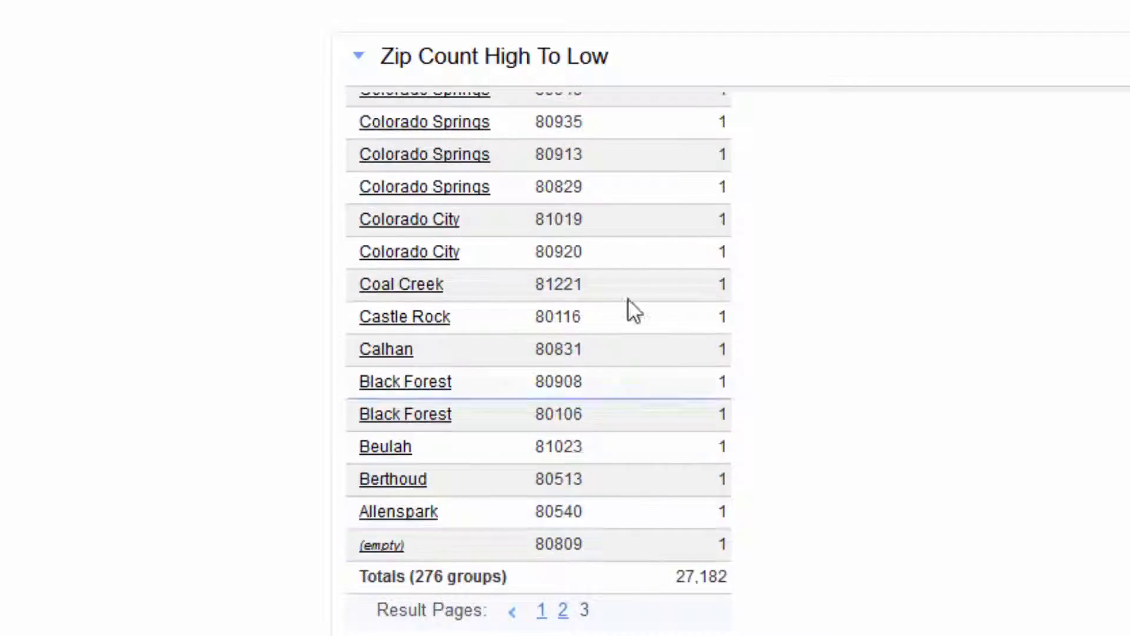
Step: Return to the table's second page of zip counts, then scroll back to the page top
{"action": "scroll", "coordinate": [538, 359], "scroll_direction": "up", "scroll_amount": 20}
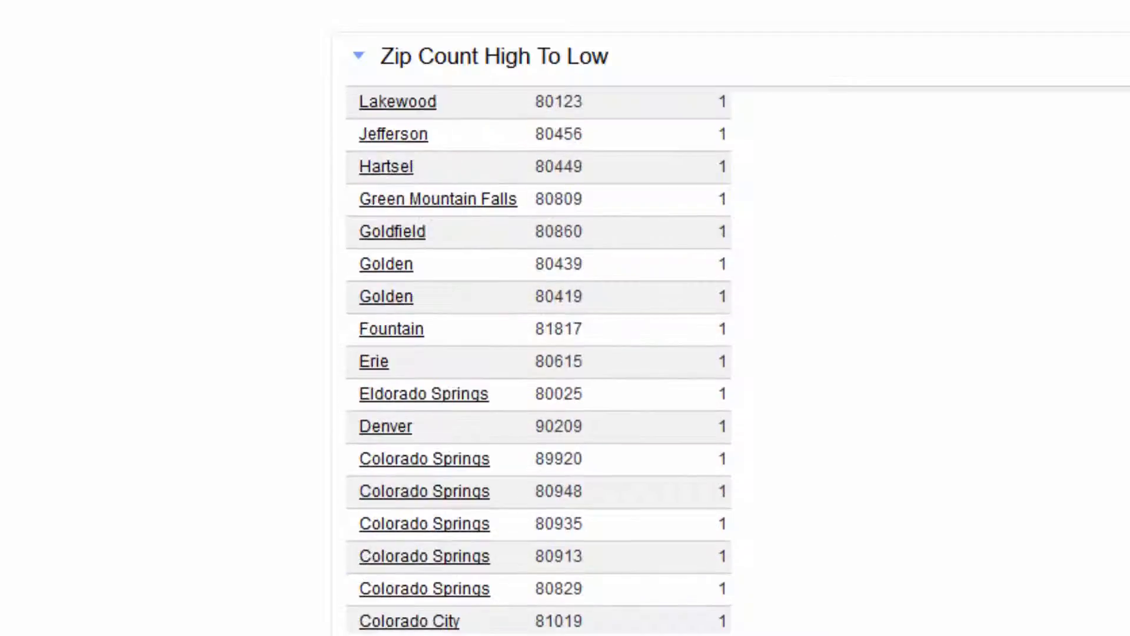
{"action": "scroll", "coordinate": [539, 359], "scroll_direction": "up", "scroll_amount": 8}
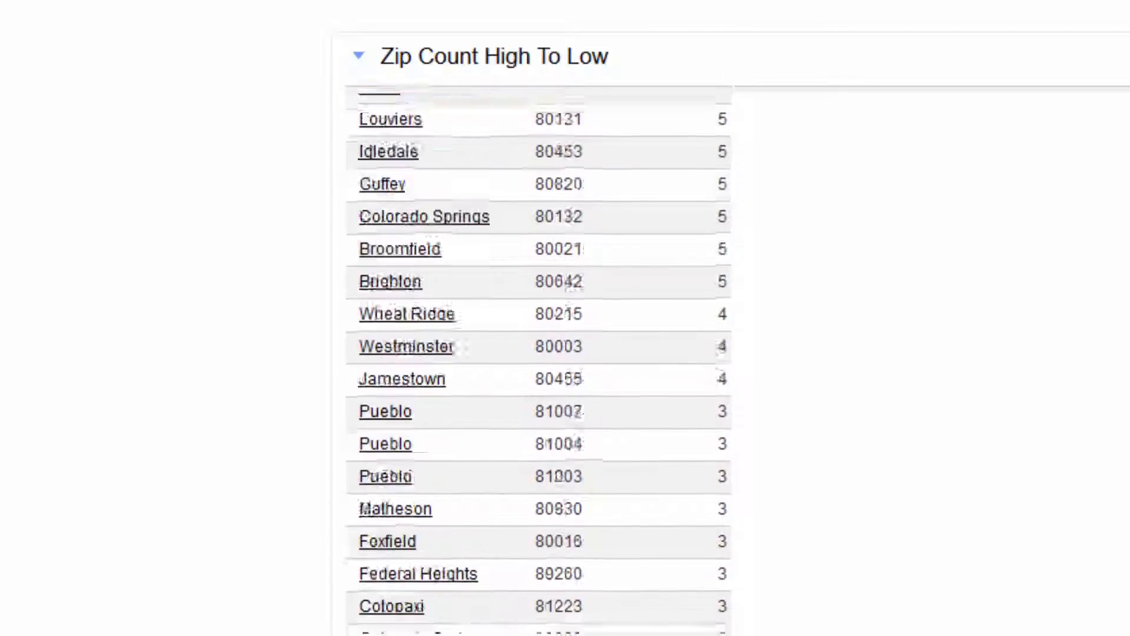
{"action": "scroll", "coordinate": [539, 359], "scroll_direction": "down", "scroll_amount": 20}
{"action": "scroll", "coordinate": [539, 360], "scroll_direction": "down", "scroll_amount": 5}
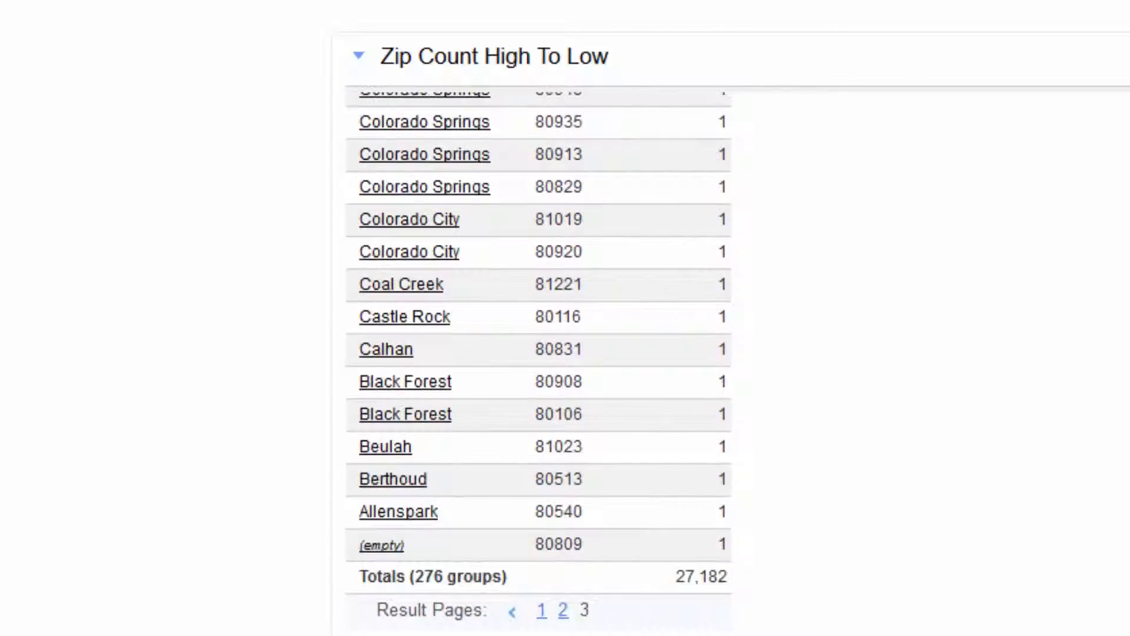
{"action": "left_click", "coordinate": [563, 612]}
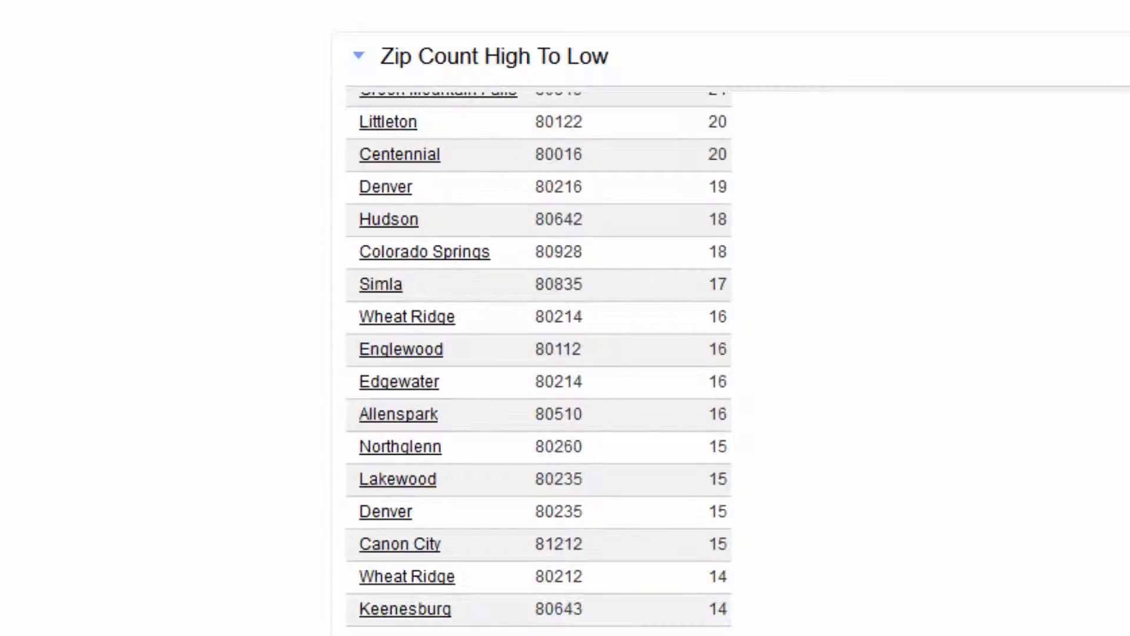
{"action": "scroll", "coordinate": [539, 363], "scroll_direction": "up", "scroll_amount": 15}
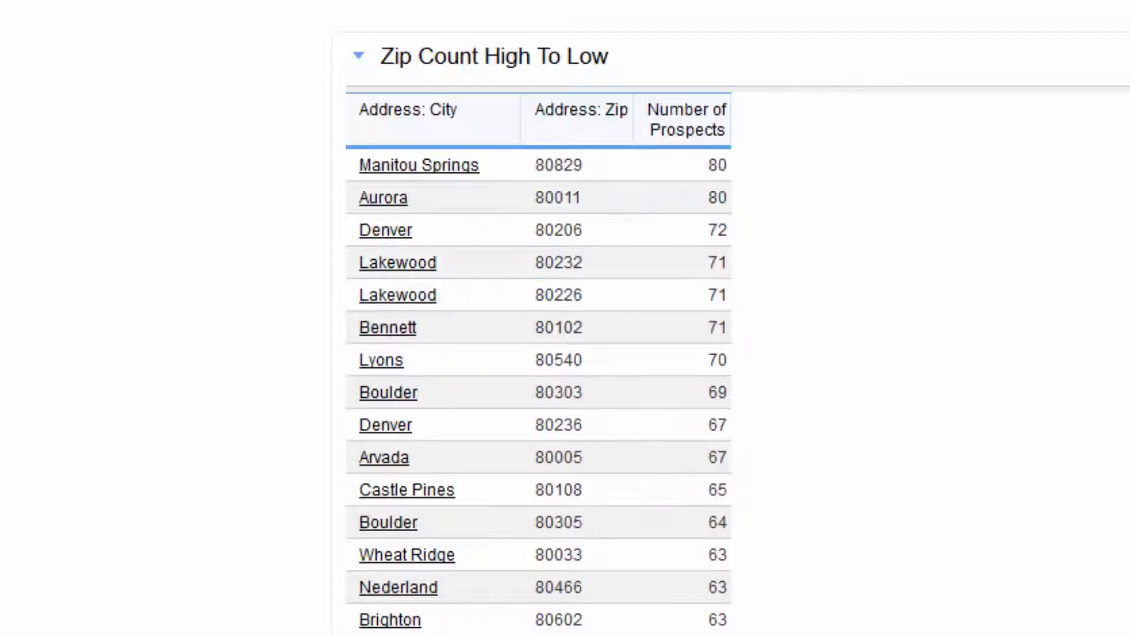
{"action": "scroll", "coordinate": [566, 318], "scroll_direction": "up", "scroll_amount": 10}
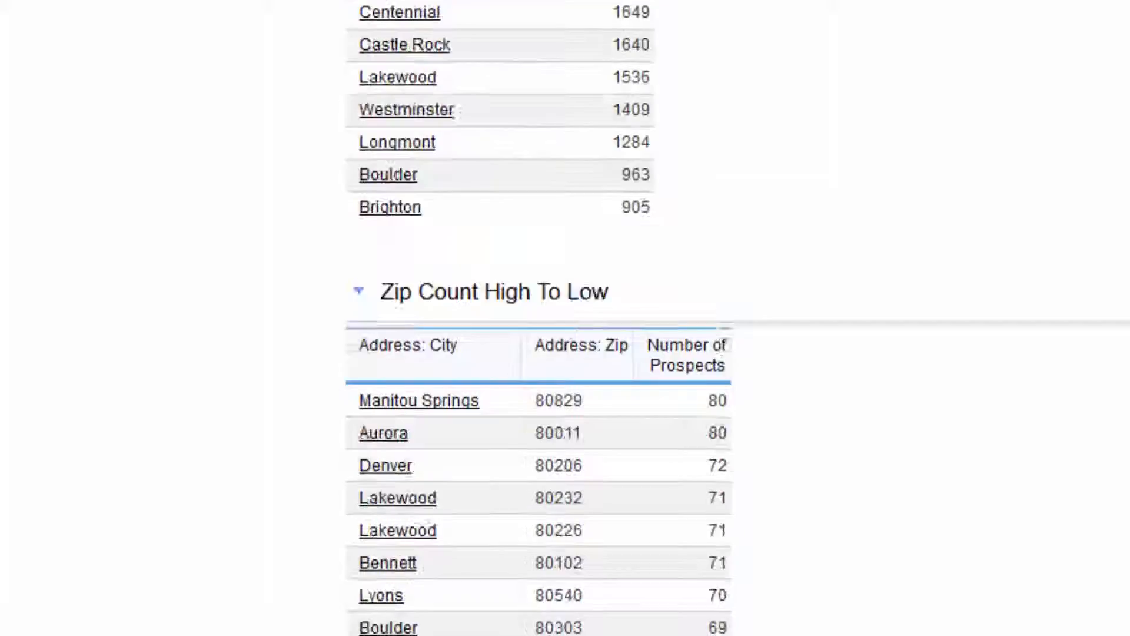
{"action": "scroll", "coordinate": [565, 318], "scroll_direction": "up", "scroll_amount": 3}
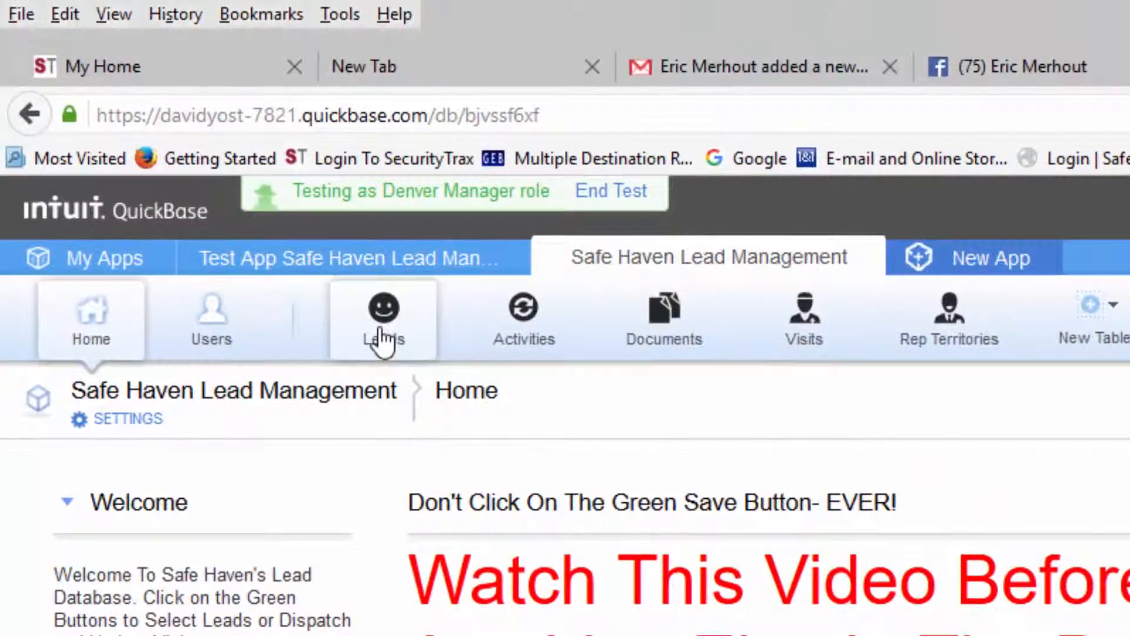
Step: Open the Denver Leads prospects report, hiding and then re-showing the Filters panel
{"action": "left_click", "coordinate": [382, 340]}
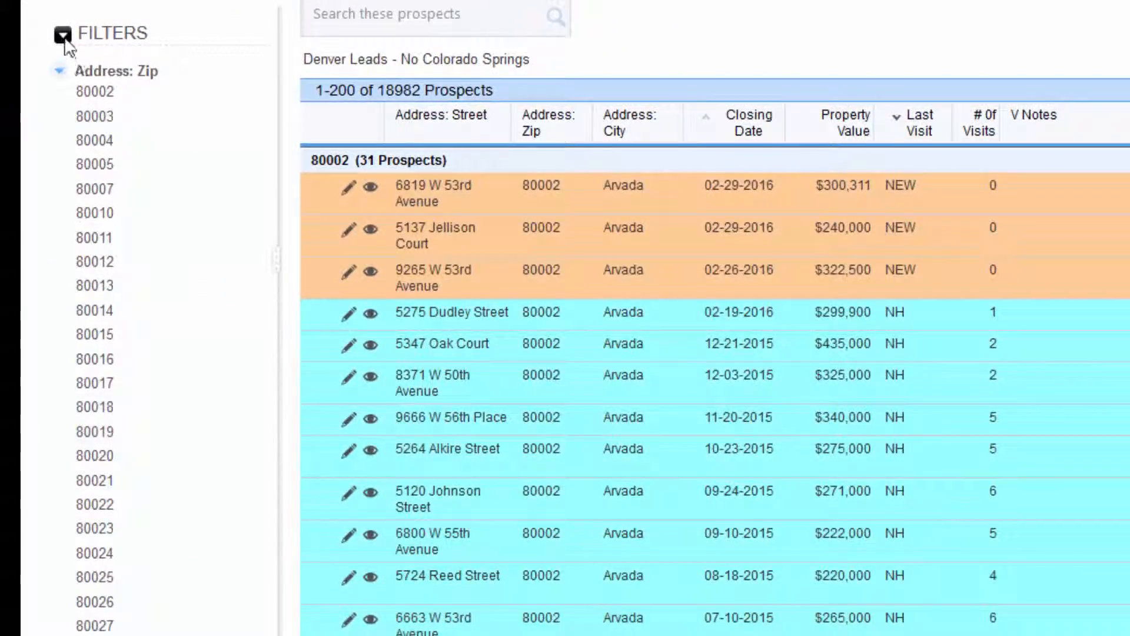
{"action": "left_click", "coordinate": [63, 35]}
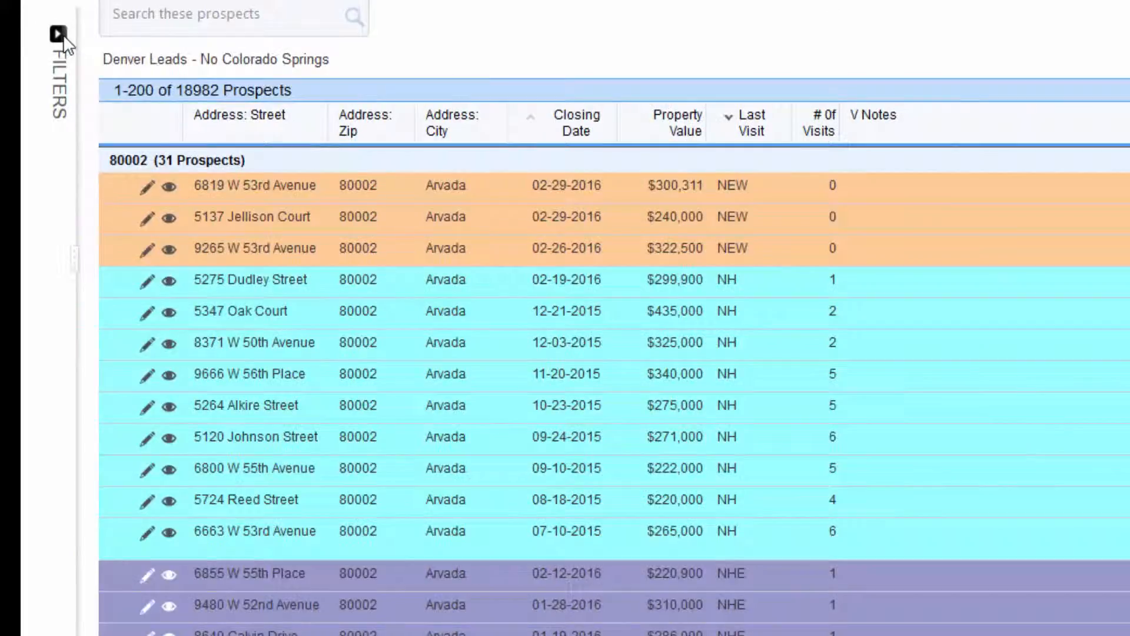
{"action": "left_click", "coordinate": [62, 34]}
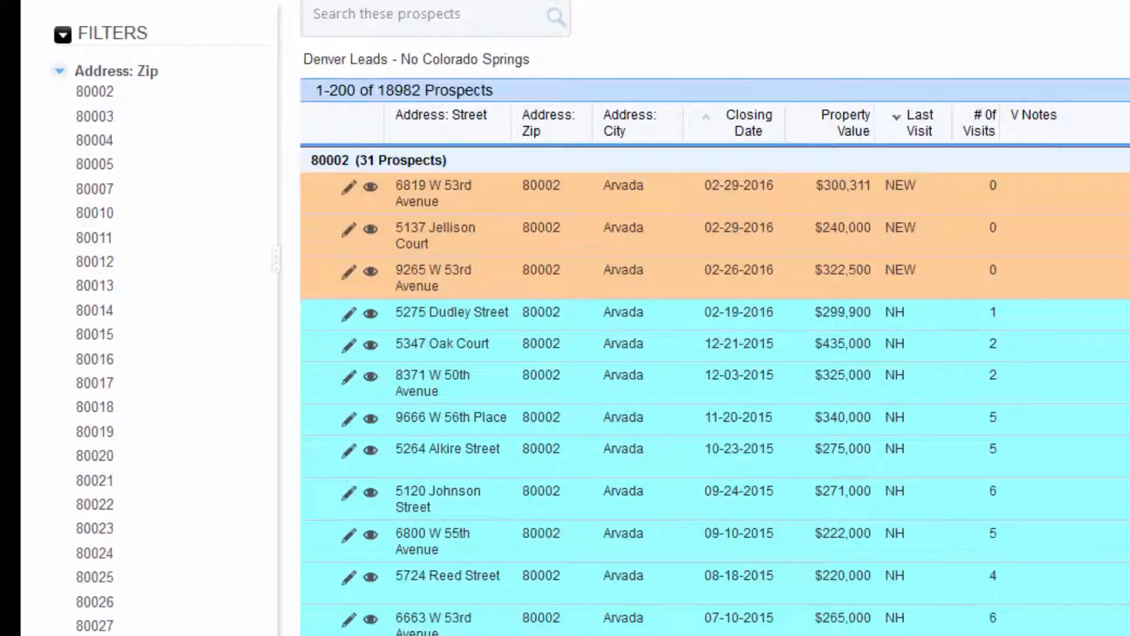
Step: Filter the report to Address: Zip 80003, leaving 110 prospects
{"action": "scroll", "coordinate": [707, 318], "scroll_direction": "down", "scroll_amount": 15}
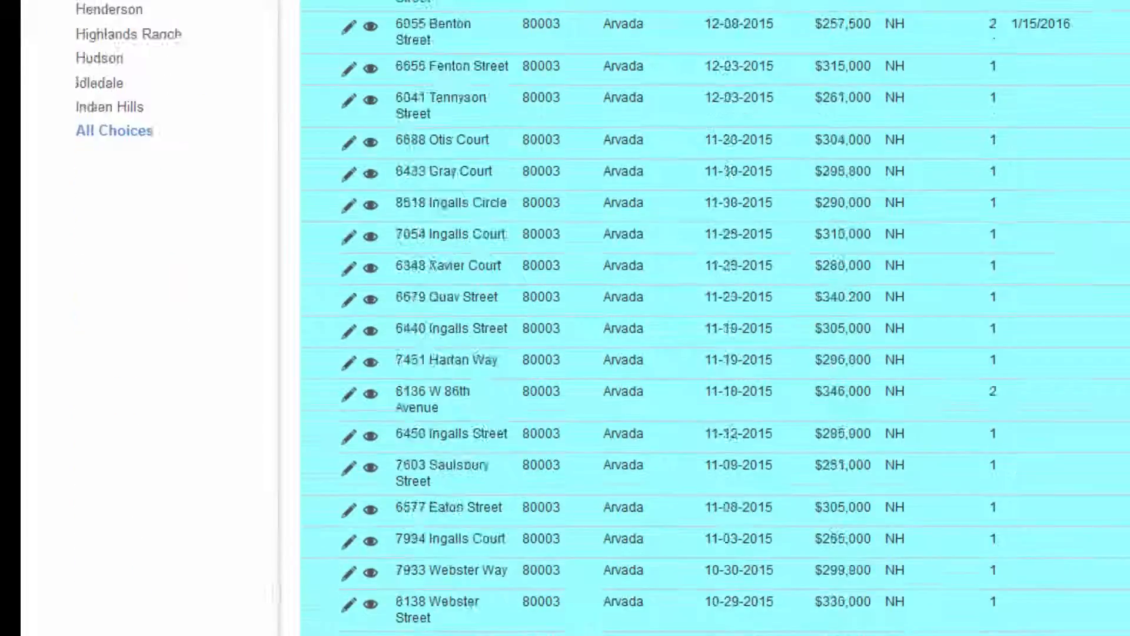
{"action": "scroll", "coordinate": [706, 318], "scroll_direction": "up", "scroll_amount": 10}
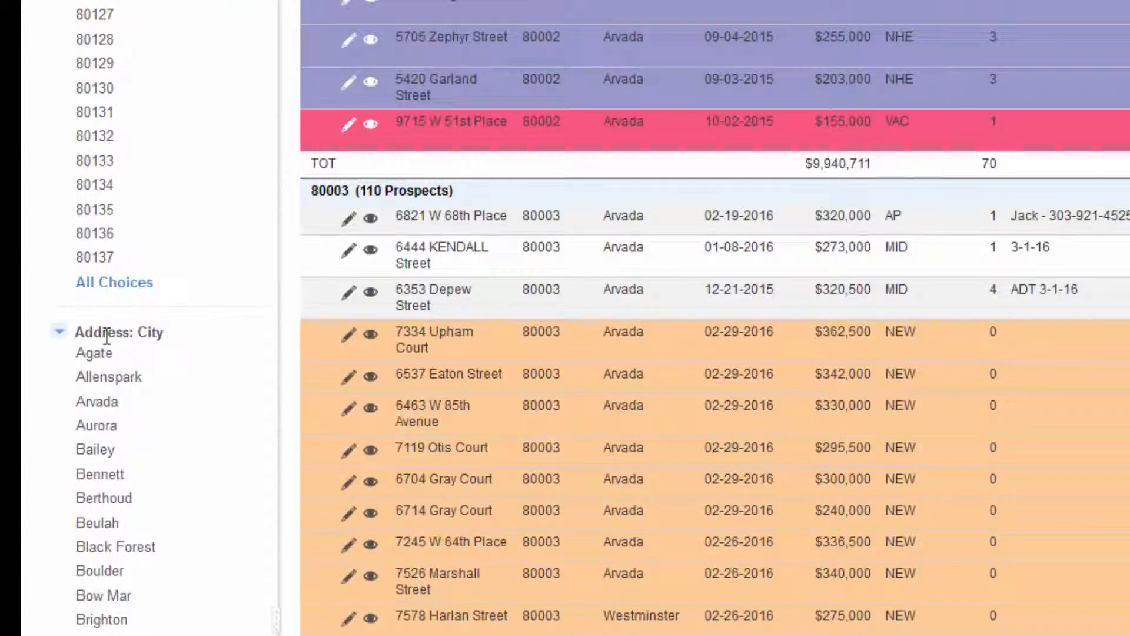
{"action": "scroll", "coordinate": [126, 334], "scroll_direction": "up", "scroll_amount": 10}
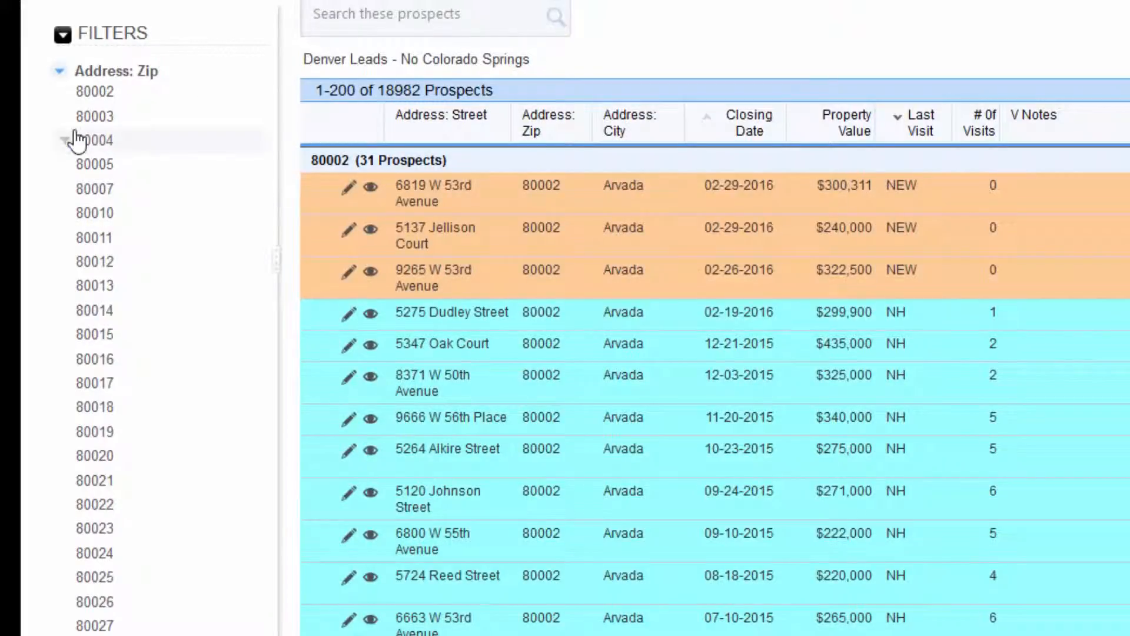
{"action": "left_click", "coordinate": [86, 120]}
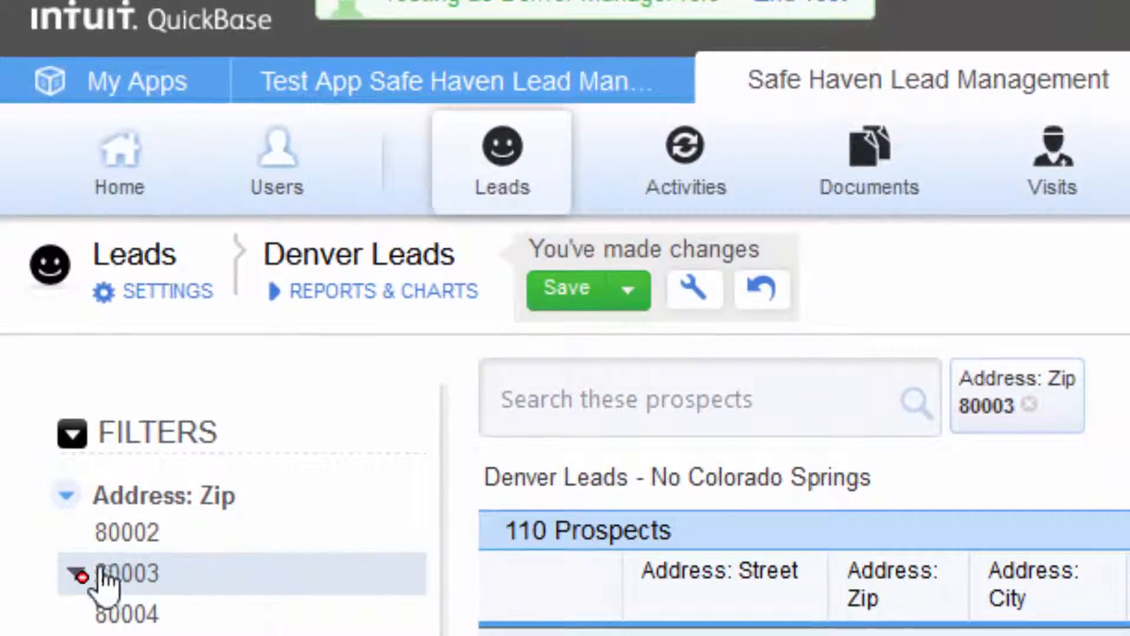
Step: Clear the 80003 zip filter and the 80003 search so all 18982 prospects return, grouped by zip
{"action": "left_click", "coordinate": [78, 574]}
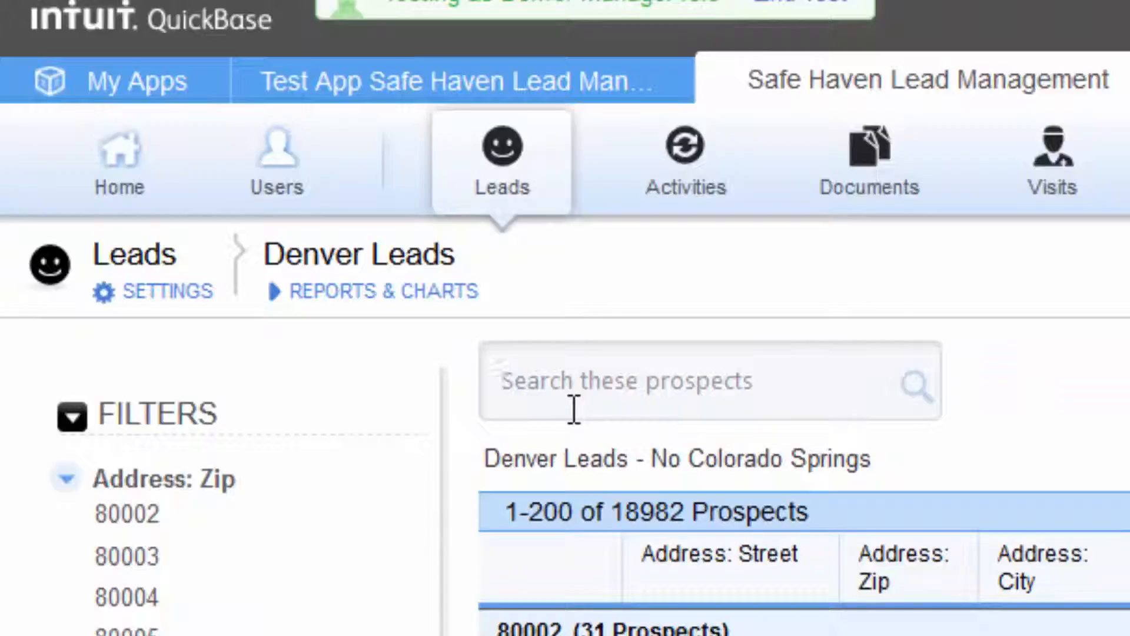
{"action": "left_click", "coordinate": [574, 409]}
{"action": "type", "text": "80003"}
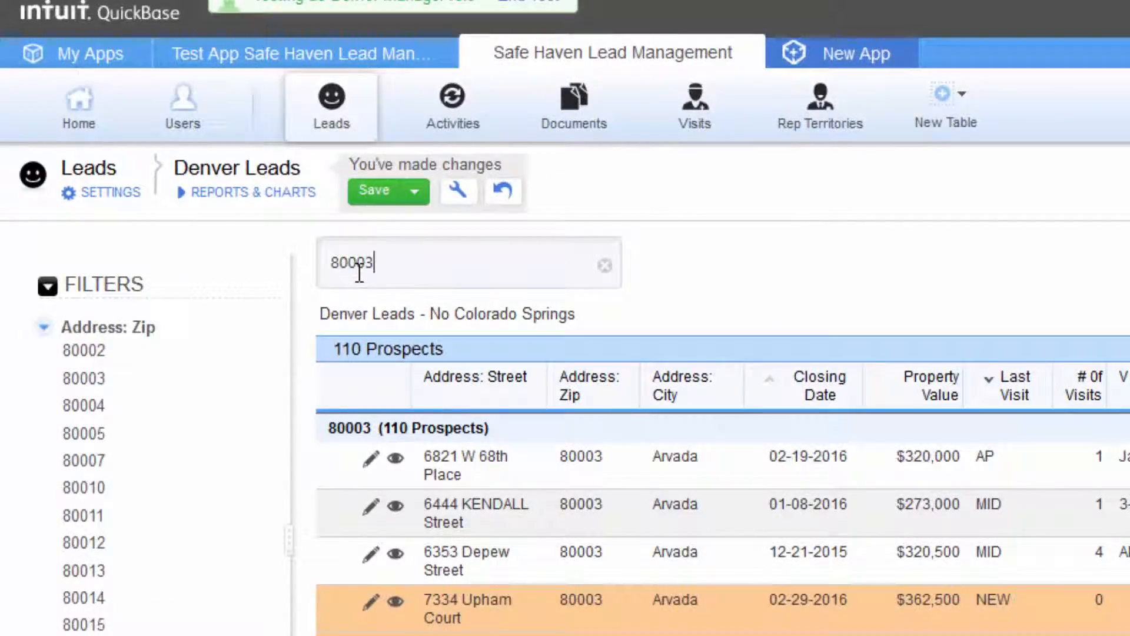
{"action": "left_click", "coordinate": [606, 268]}
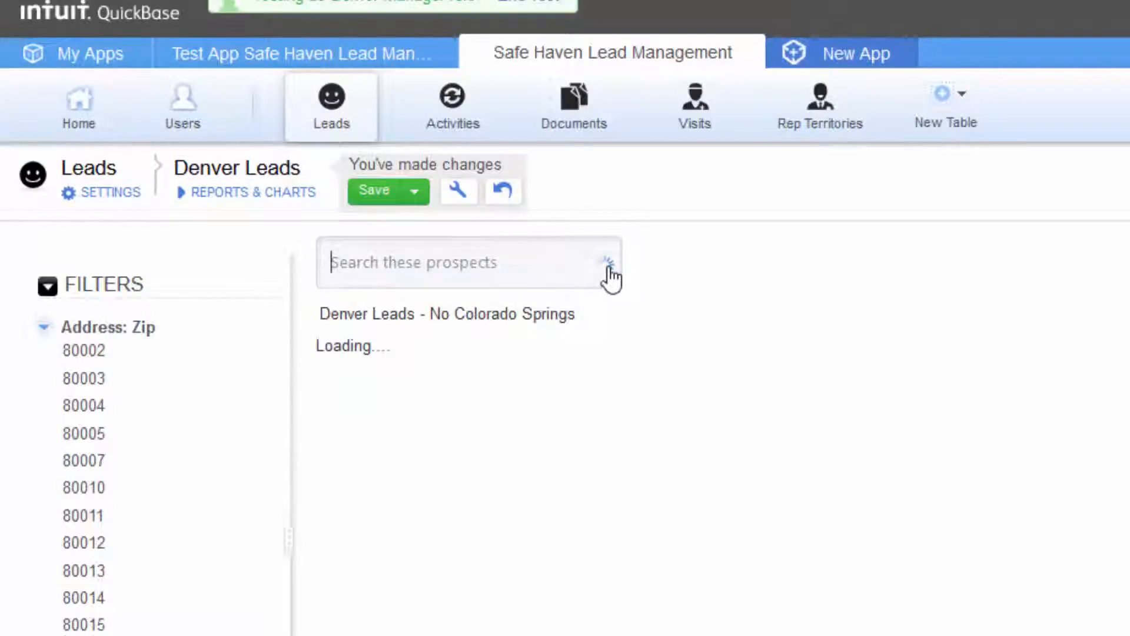
{"action": "scroll", "coordinate": [635, 128], "scroll_direction": "down", "scroll_amount": 20}
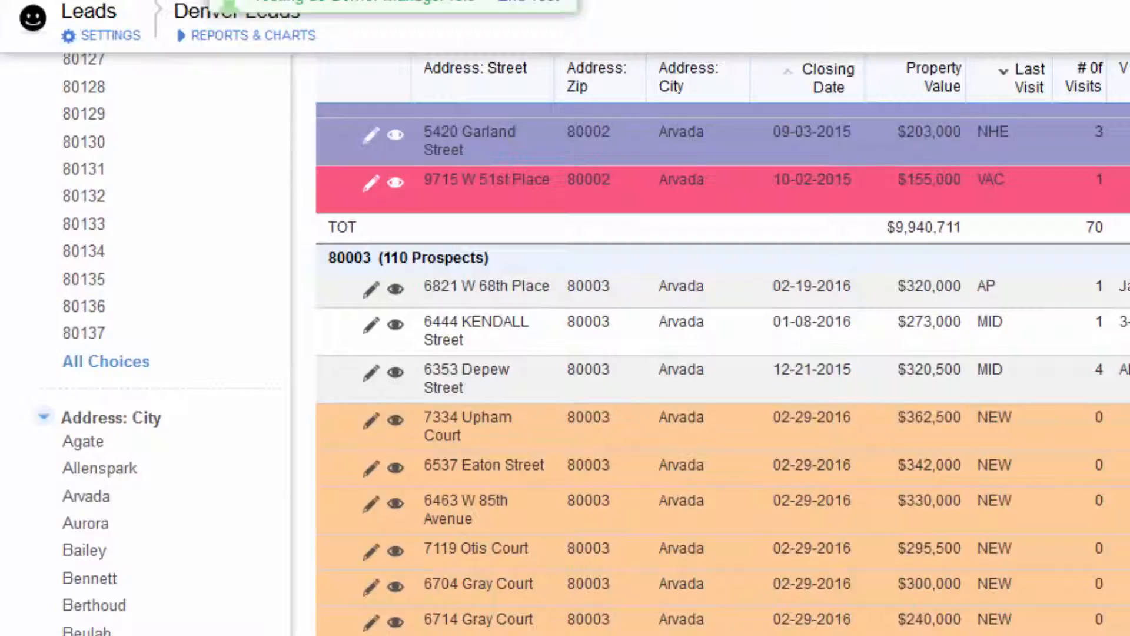
{"action": "scroll", "coordinate": [634, 128], "scroll_direction": "up", "scroll_amount": 5}
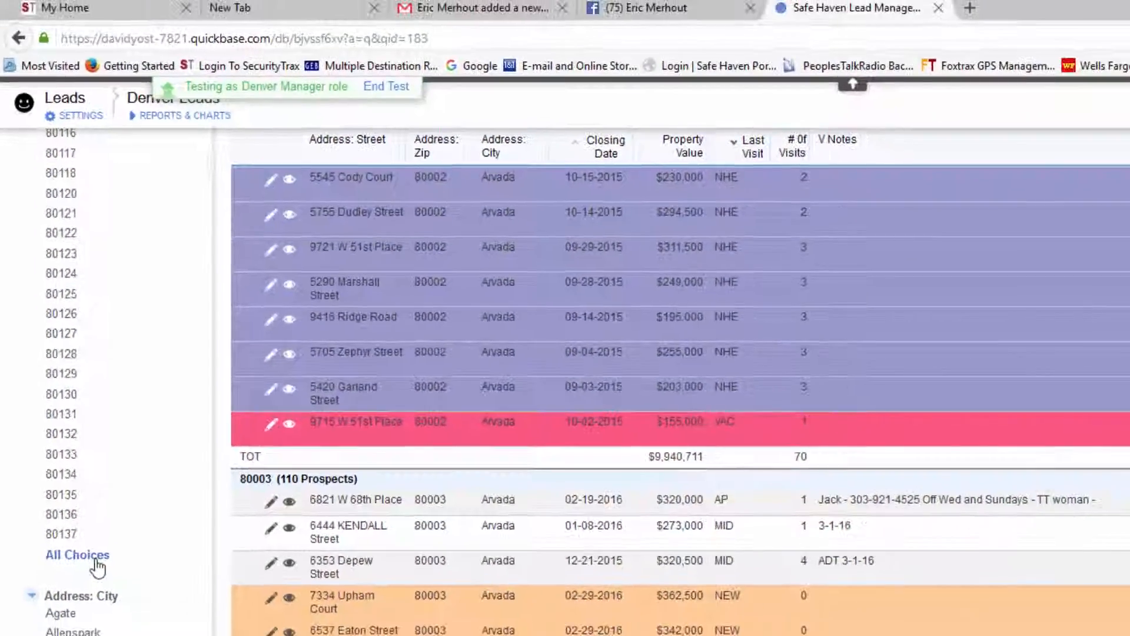
Step: From All Choices under Address: Zip, filter to zips 80023 and 80110, showing 131 prospects
{"action": "left_click", "coordinate": [107, 585]}
{"action": "left_click_drag", "start_coordinate": [602, 633], "coordinate": [481, 510]}
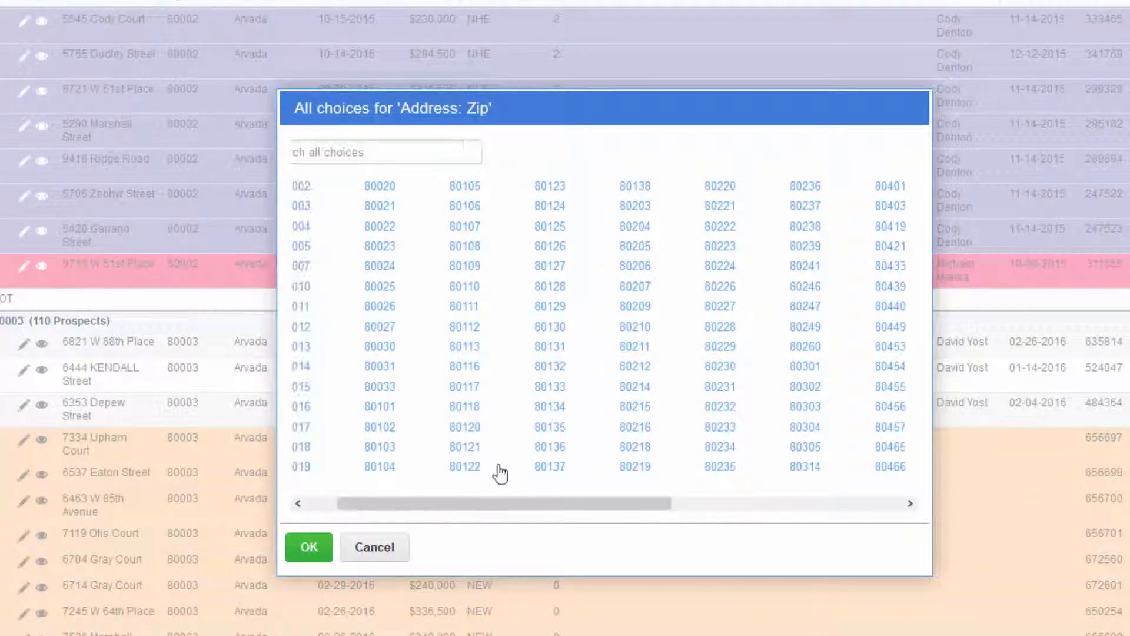
{"action": "left_click", "coordinate": [377, 247]}
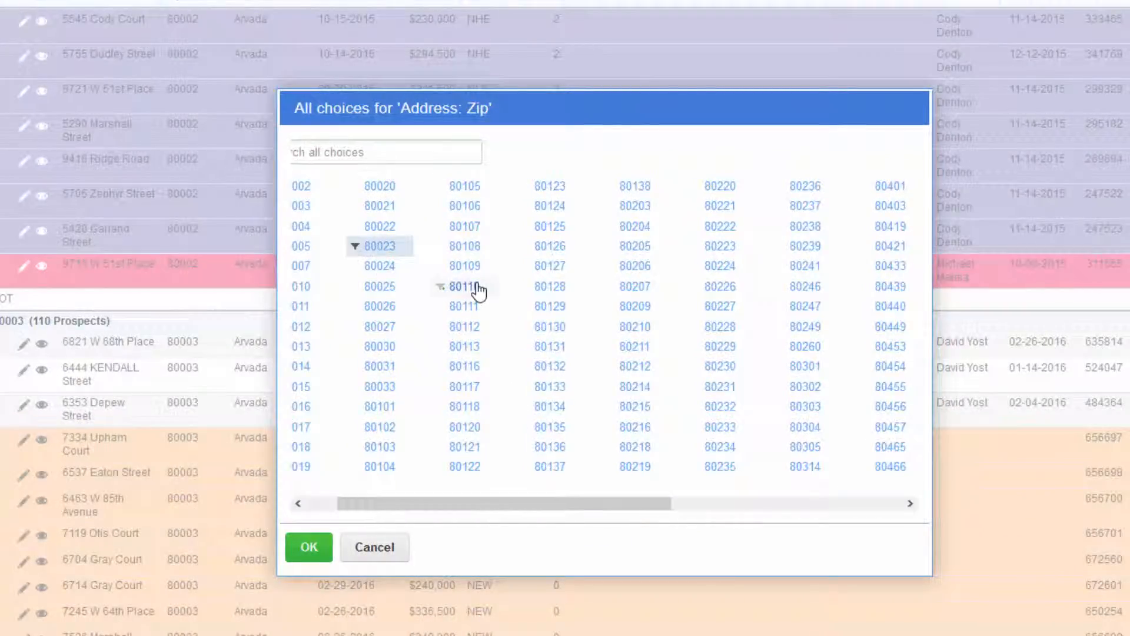
{"action": "left_click", "coordinate": [471, 288]}
{"action": "left_click", "coordinate": [307, 548]}
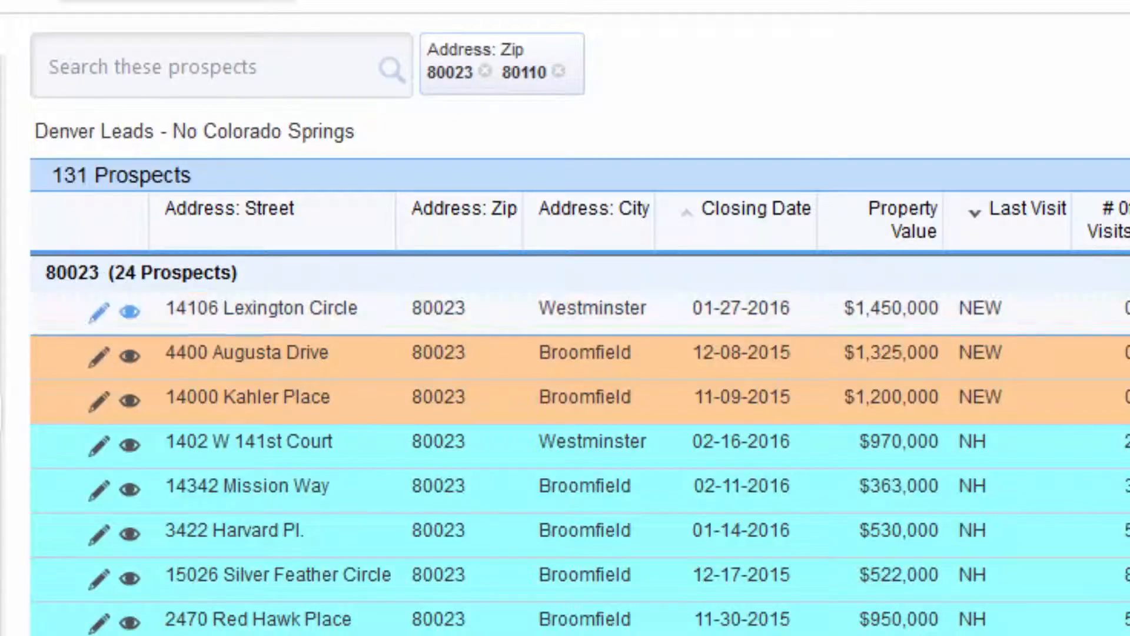
Step: Scroll down through the Denver Leads rows and back up to the zip 80023 prospect list header
{"action": "scroll", "coordinate": [245, 51], "scroll_direction": "down", "scroll_amount": 20}
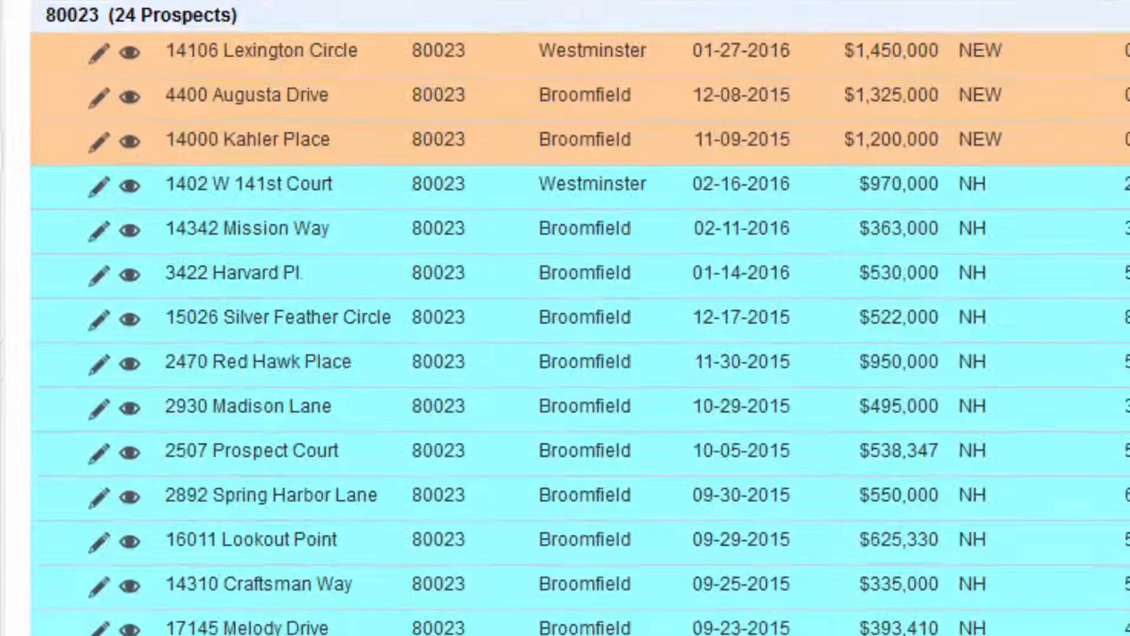
{"action": "scroll", "coordinate": [245, 51], "scroll_direction": "up", "scroll_amount": 1}
{"action": "scroll", "coordinate": [245, 52], "scroll_direction": "up", "scroll_amount": 1}
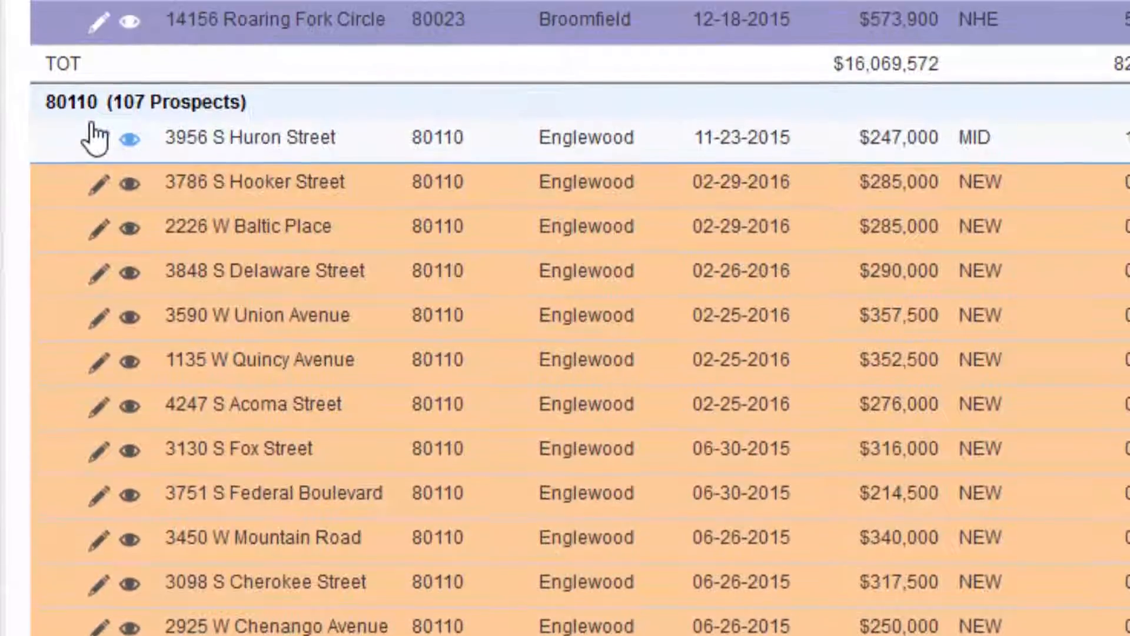
{"action": "scroll", "coordinate": [978, 486], "scroll_direction": "up", "scroll_amount": 15}
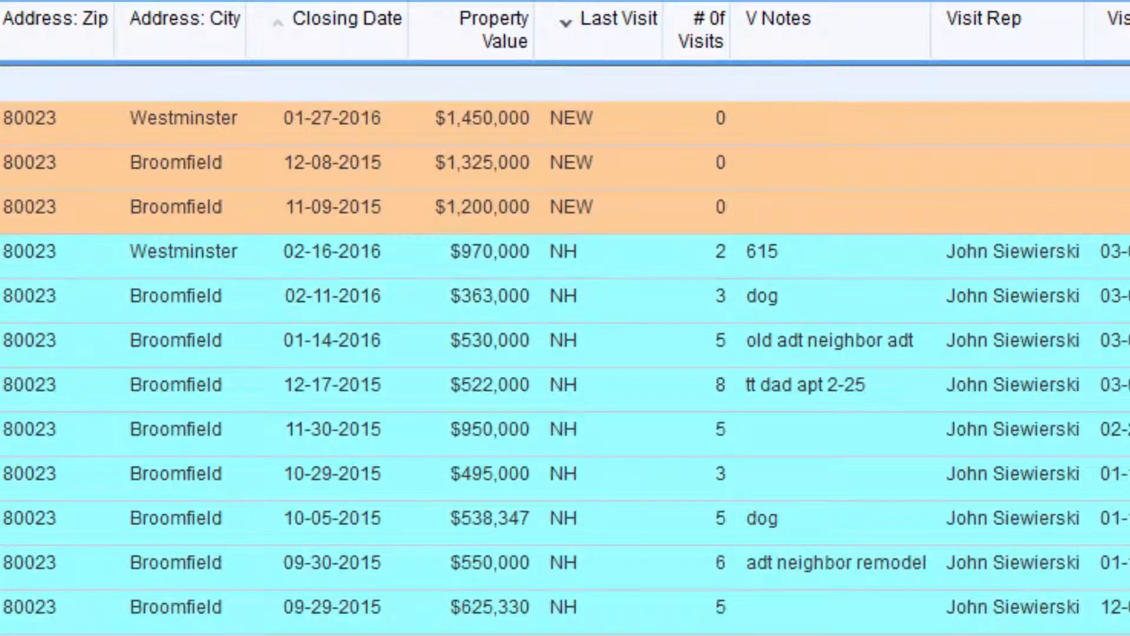
{"action": "scroll", "coordinate": [565, 318], "scroll_direction": "down", "scroll_amount": 4}
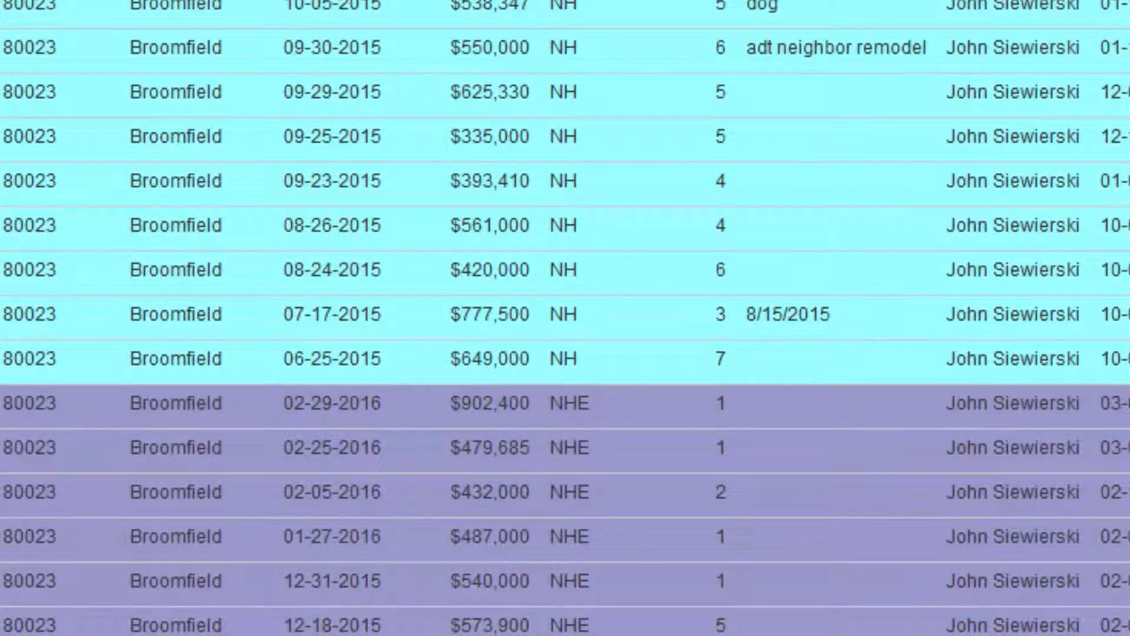
{"action": "scroll", "coordinate": [565, 318], "scroll_direction": "down", "scroll_amount": 1}
{"action": "scroll", "coordinate": [565, 318], "scroll_direction": "down", "scroll_amount": 5}
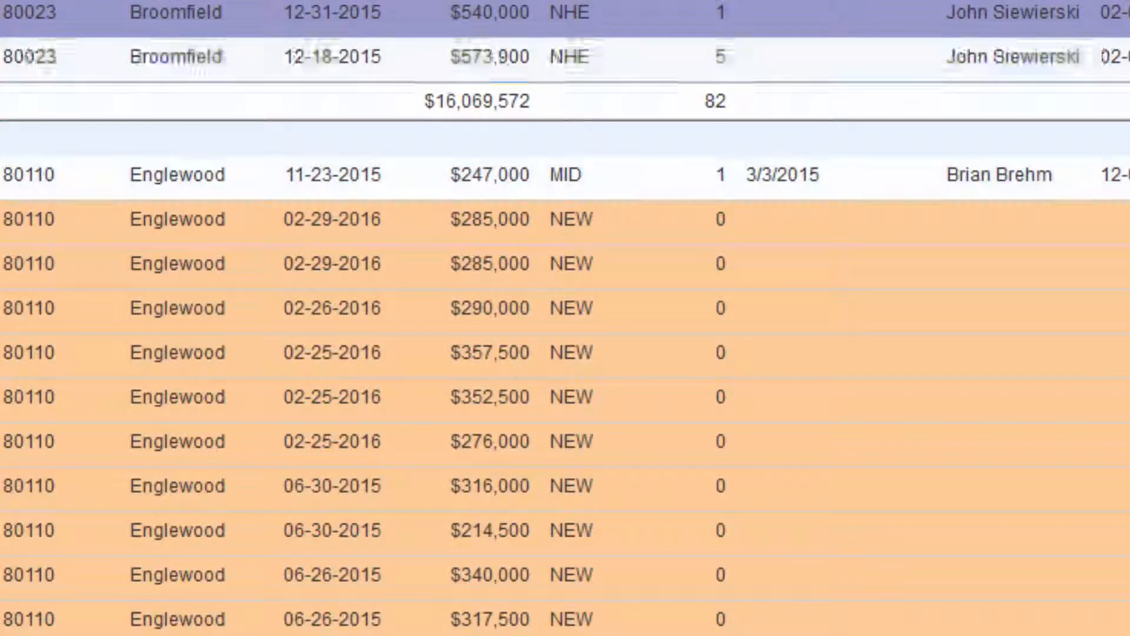
{"action": "scroll", "coordinate": [565, 318], "scroll_direction": "down", "scroll_amount": 15}
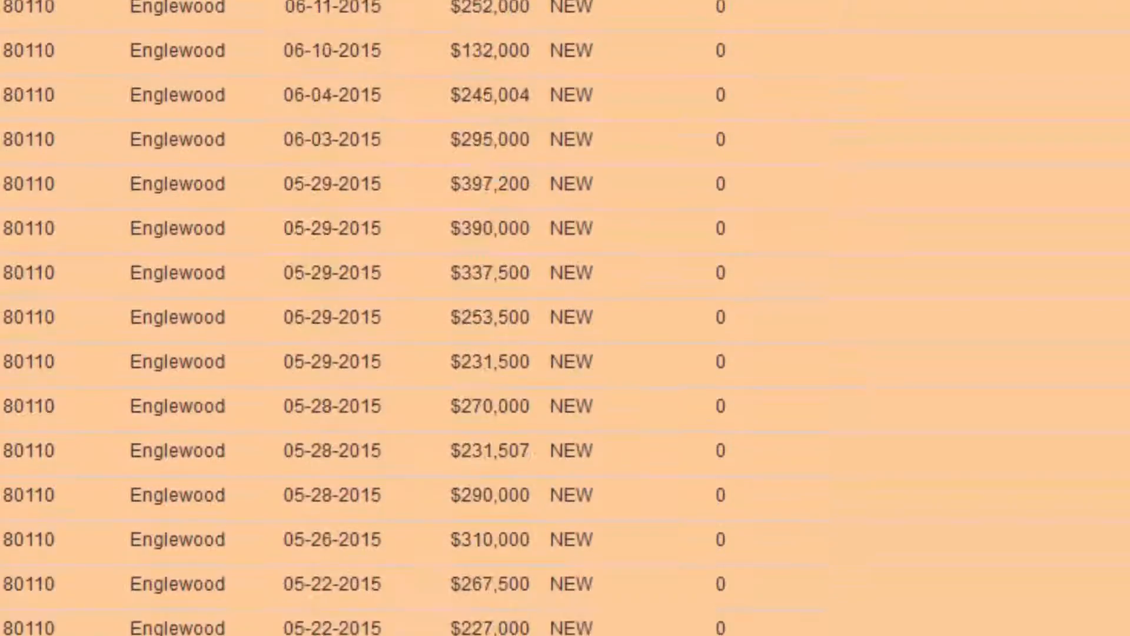
{"action": "scroll", "coordinate": [565, 318], "scroll_direction": "down", "scroll_amount": 12}
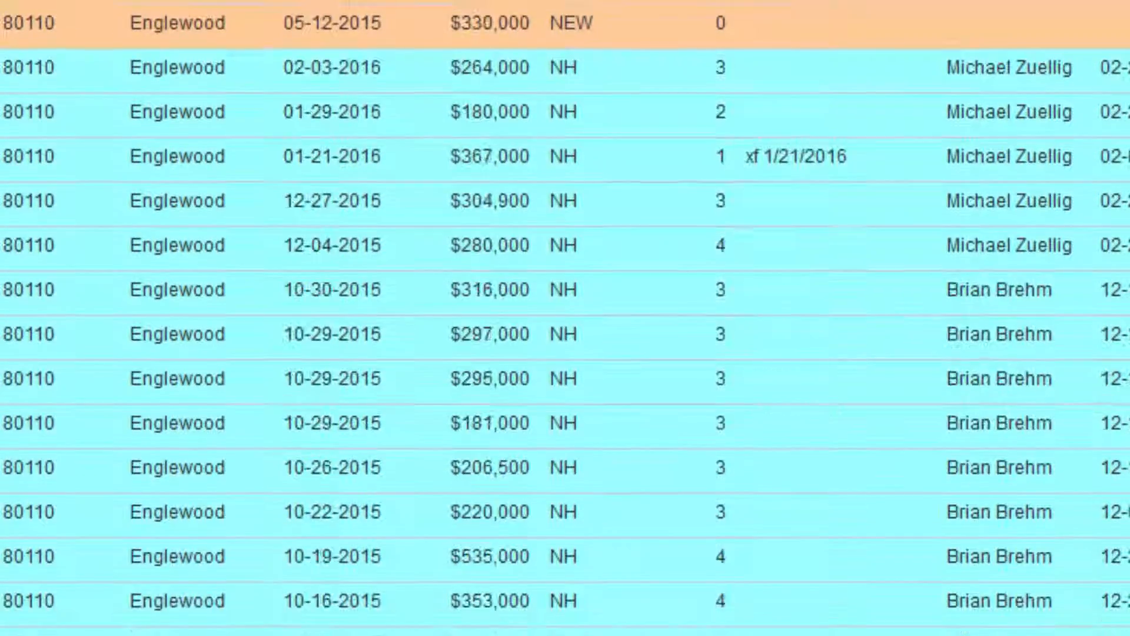
{"action": "scroll", "coordinate": [566, 318], "scroll_direction": "down", "scroll_amount": 16}
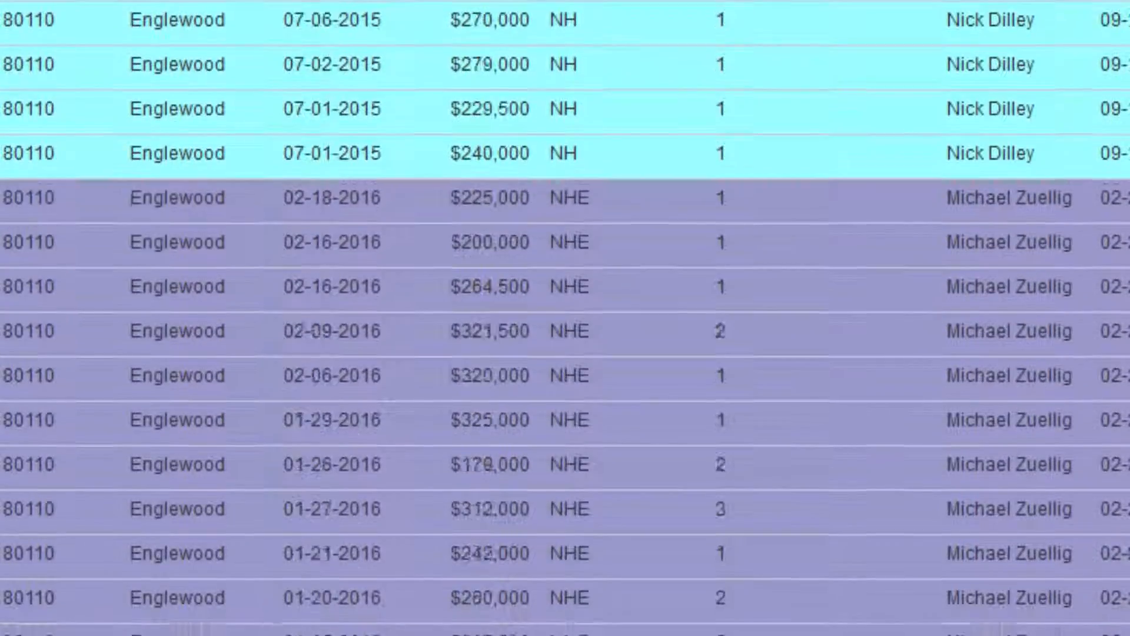
{"action": "scroll", "coordinate": [565, 318], "scroll_direction": "down", "scroll_amount": 2}
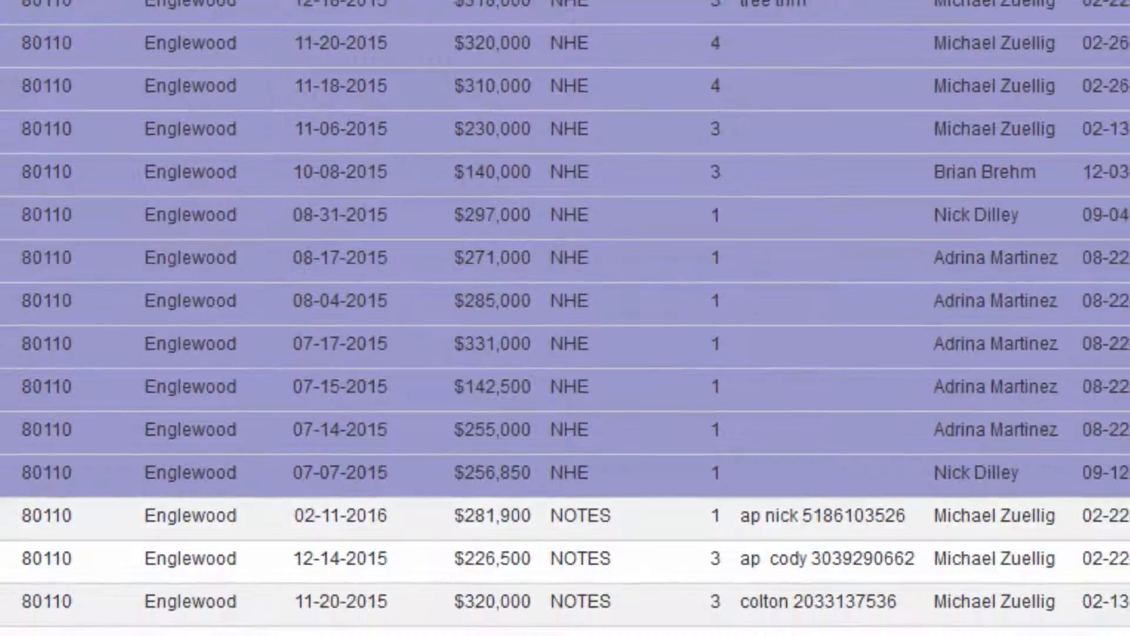
{"action": "scroll", "coordinate": [566, 318], "scroll_direction": "up", "scroll_amount": 20}
{"action": "scroll", "coordinate": [565, 318], "scroll_direction": "up", "scroll_amount": 3}
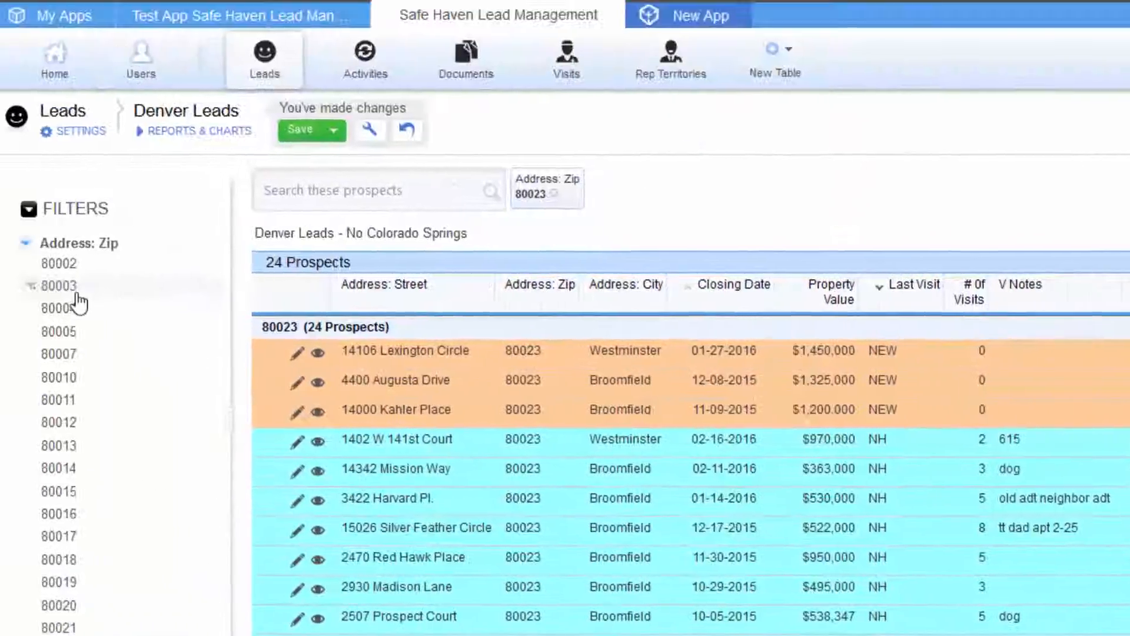
Step: Add zip 80003 to the zip filter and remove the 80023 chip
{"action": "left_click", "coordinate": [59, 286]}
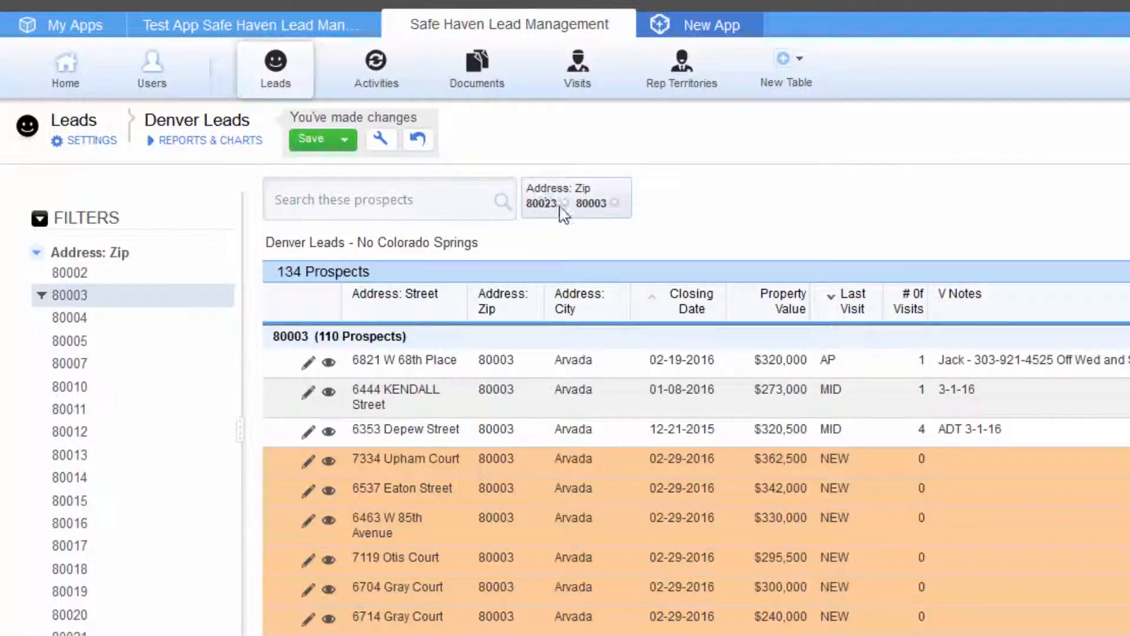
{"action": "left_click", "coordinate": [564, 204]}
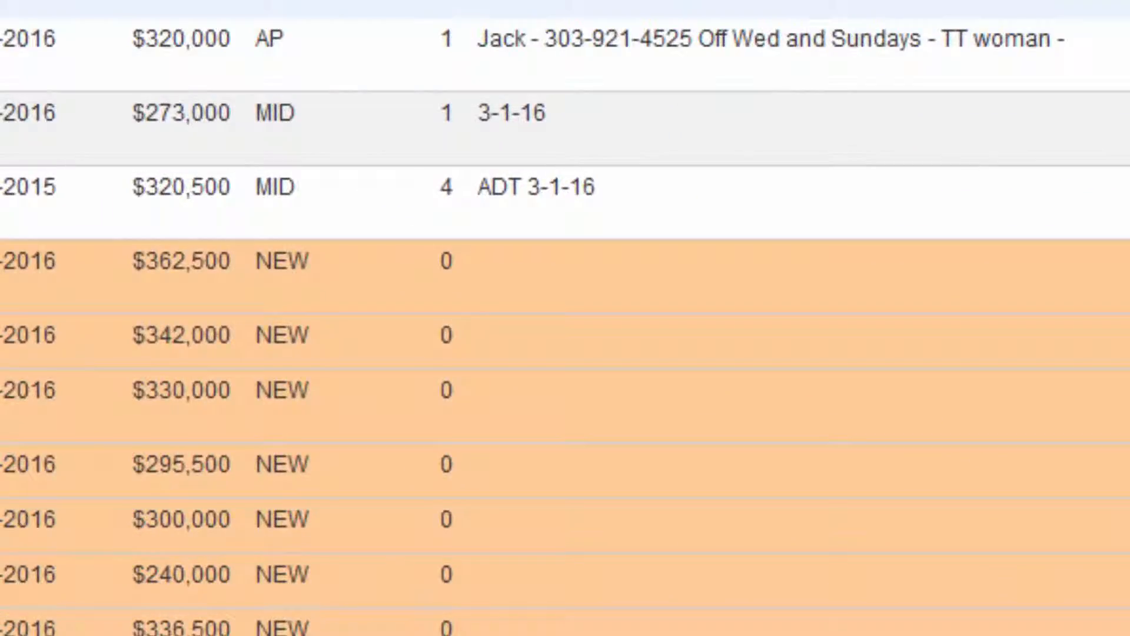
{"action": "scroll", "coordinate": [566, 318], "scroll_direction": "down", "scroll_amount": 6}
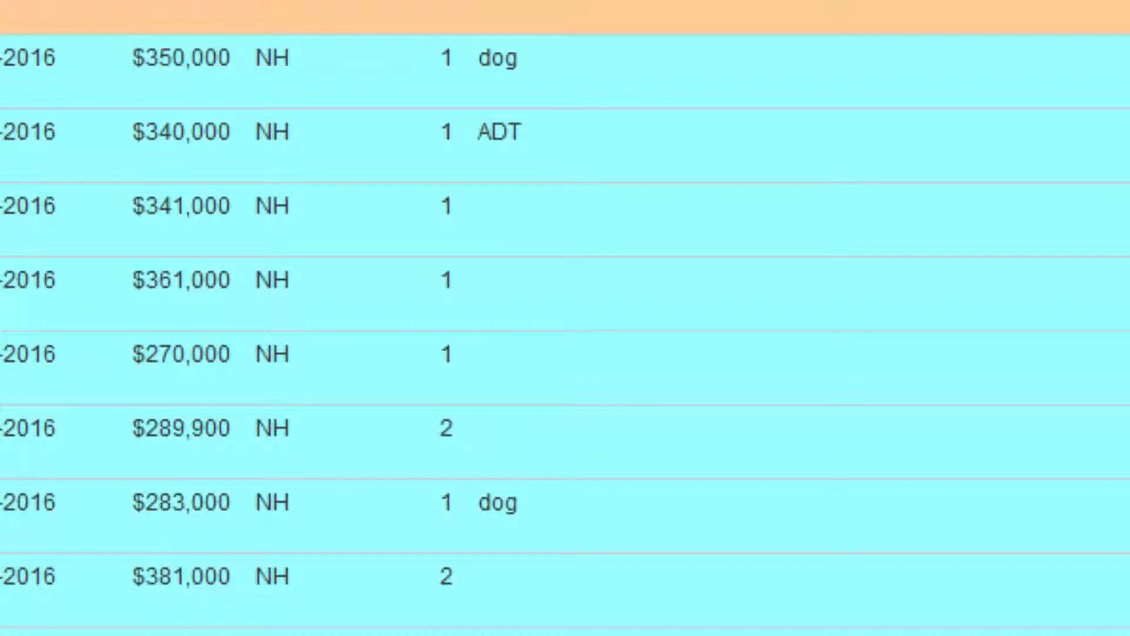
{"action": "scroll", "coordinate": [566, 318], "scroll_direction": "up", "scroll_amount": 6}
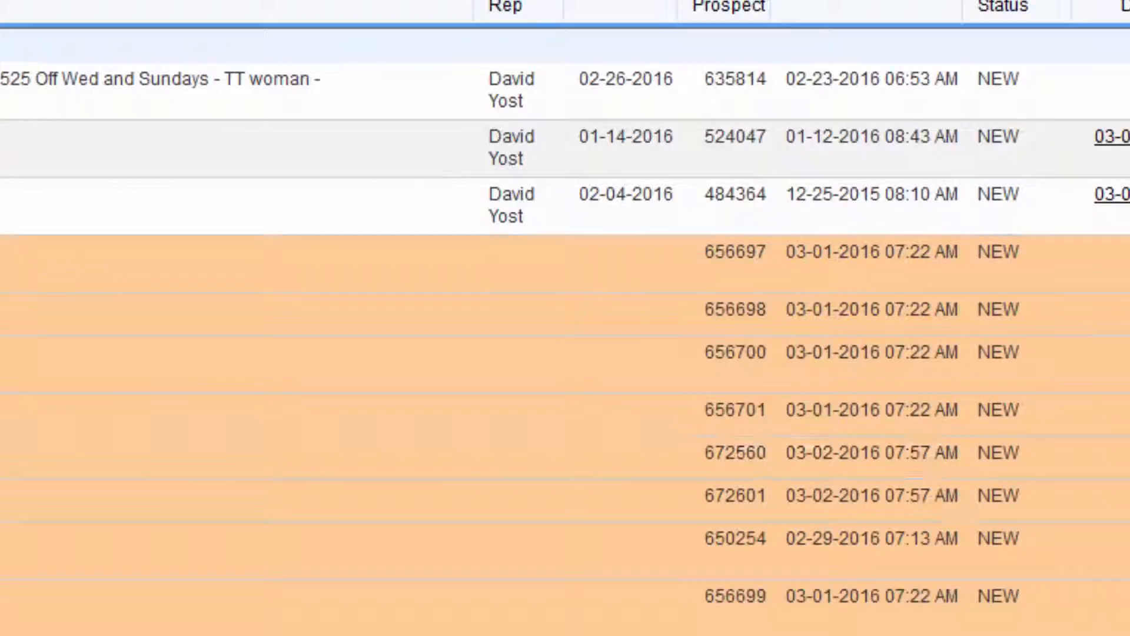
{"action": "scroll", "coordinate": [212, 203], "scroll_direction": "down", "scroll_amount": 5}
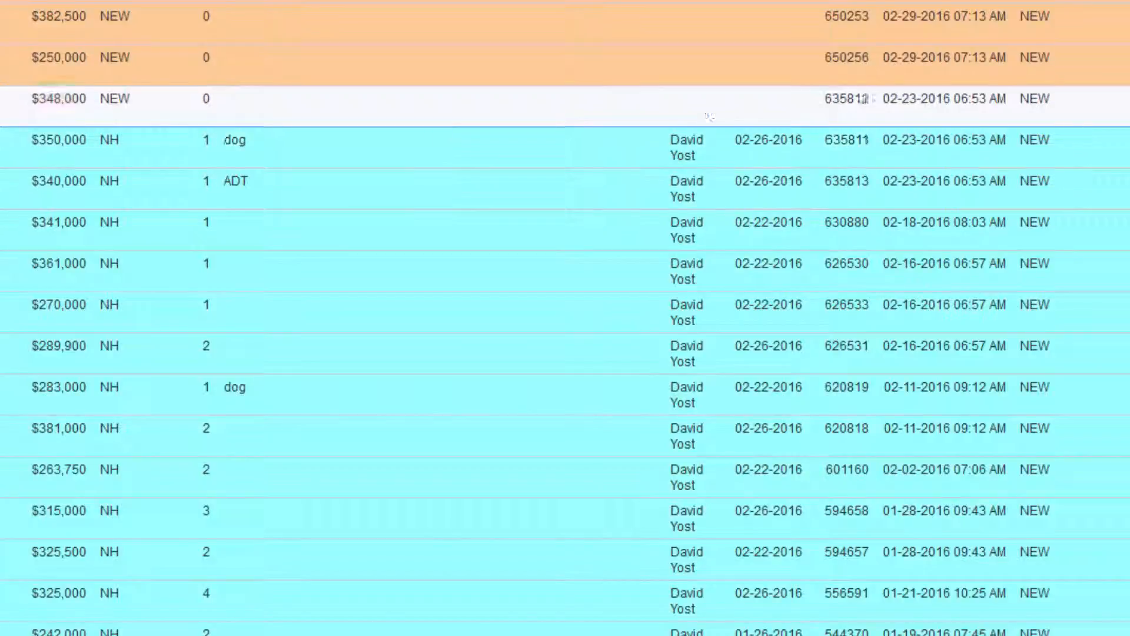
{"action": "scroll", "coordinate": [565, 318], "scroll_direction": "down", "scroll_amount": 3}
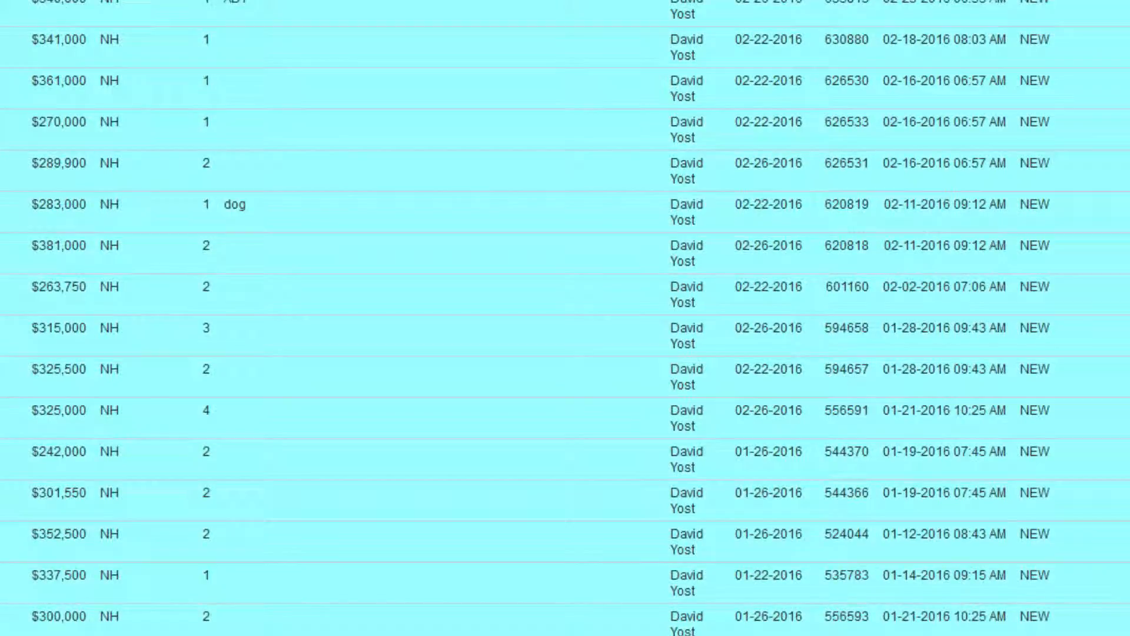
{"action": "scroll", "coordinate": [565, 317], "scroll_direction": "down", "scroll_amount": 7}
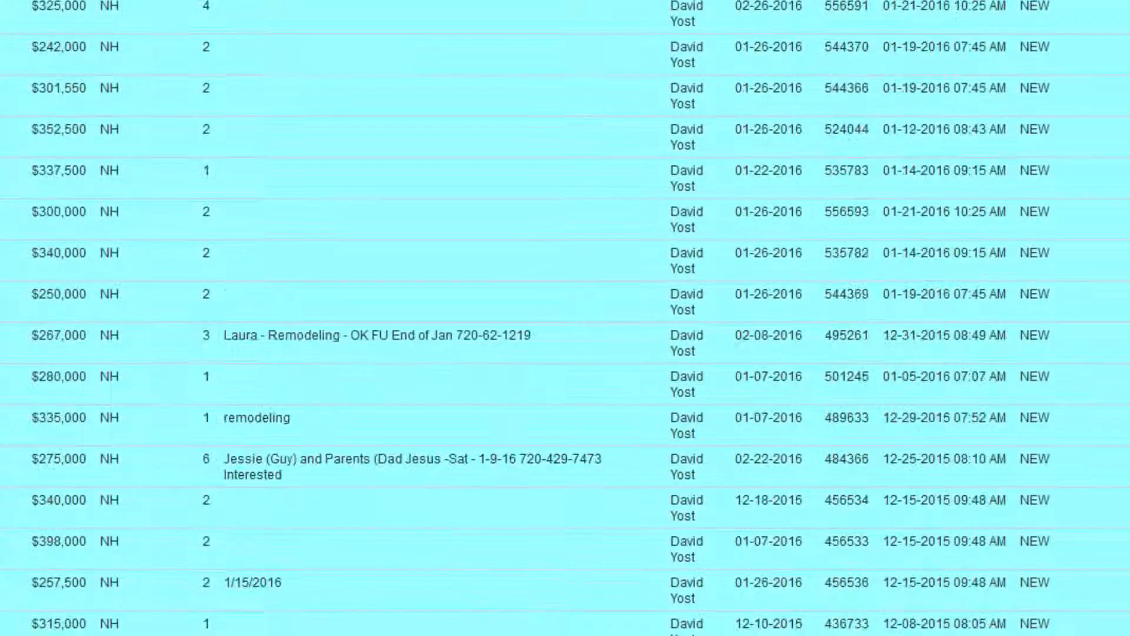
{"action": "scroll", "coordinate": [566, 318], "scroll_direction": "down", "scroll_amount": 5}
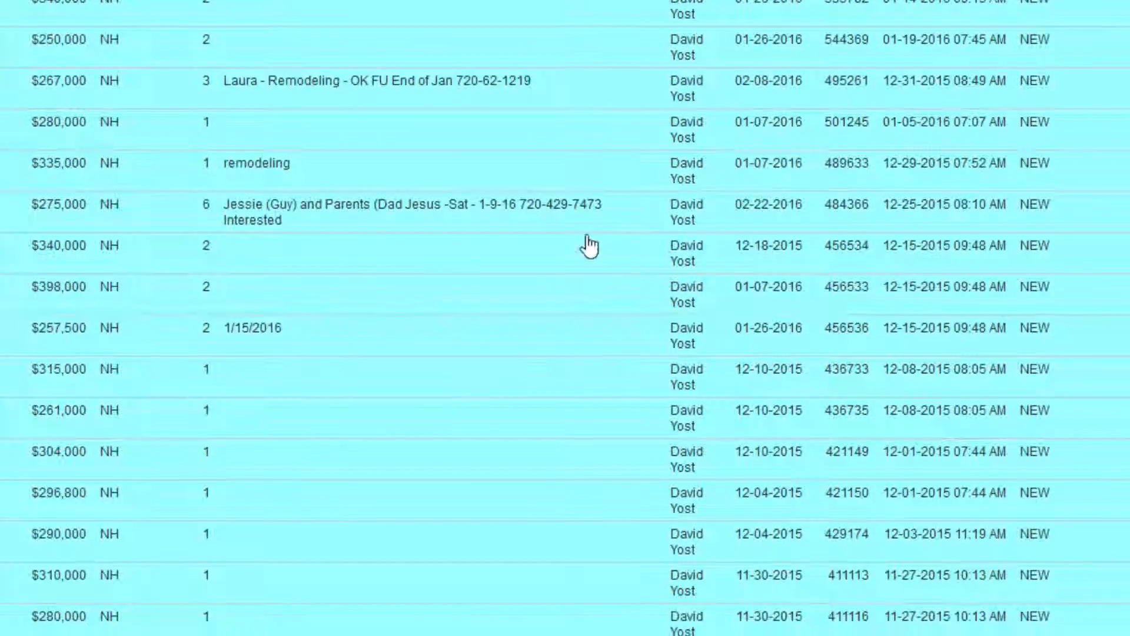
{"action": "scroll", "coordinate": [565, 318], "scroll_direction": "down", "scroll_amount": 12}
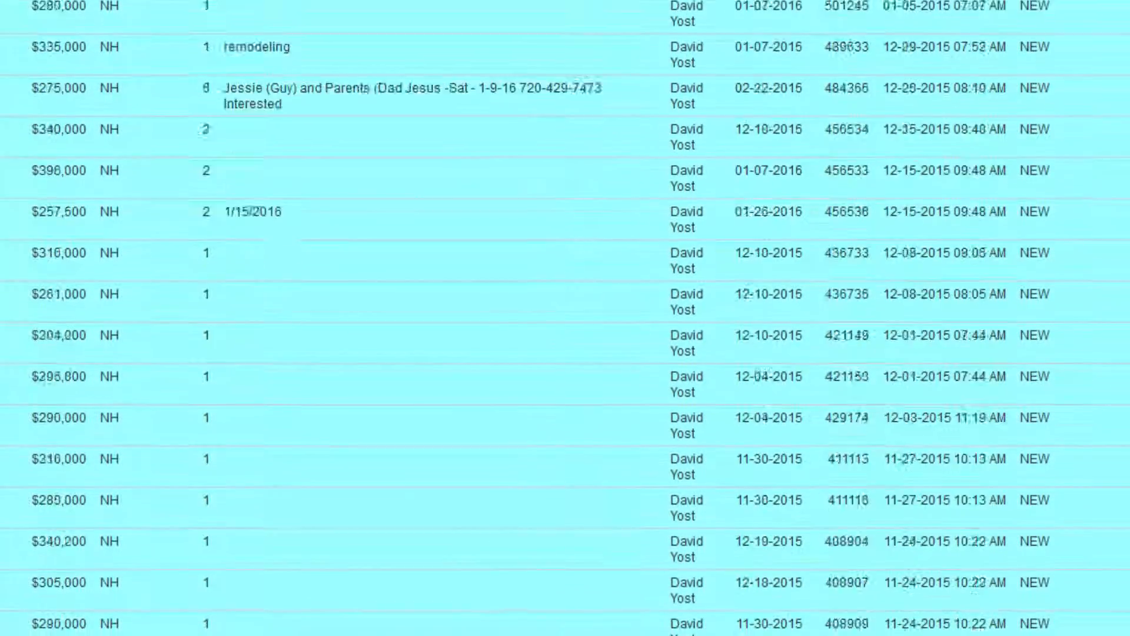
{"action": "scroll", "coordinate": [565, 318], "scroll_direction": "down", "scroll_amount": 20}
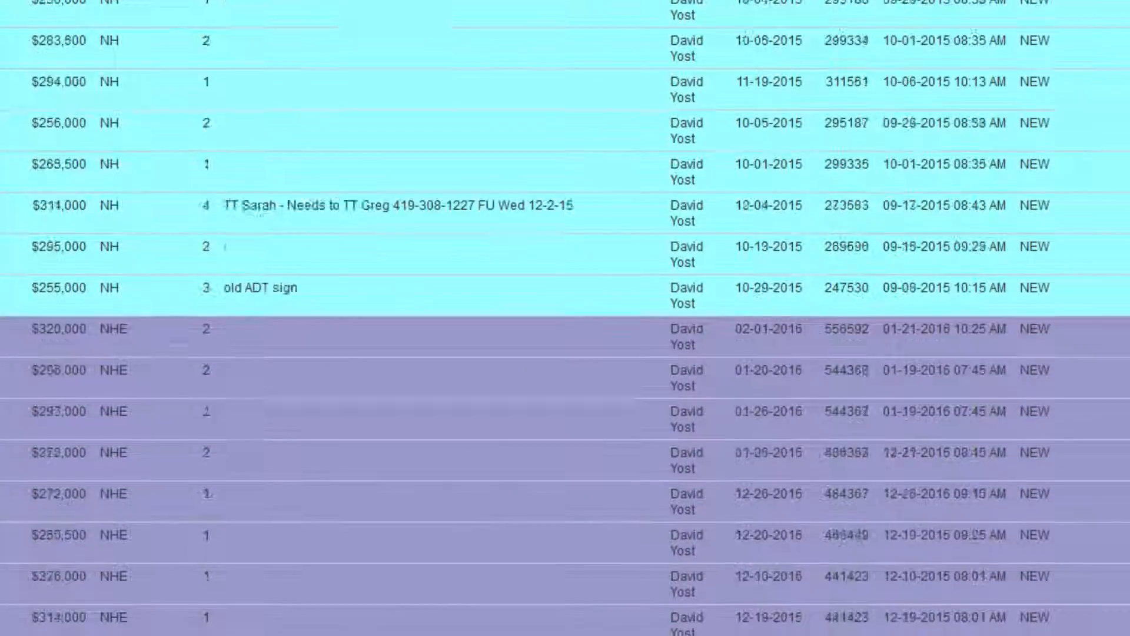
{"action": "scroll", "coordinate": [565, 318], "scroll_direction": "down", "scroll_amount": 8}
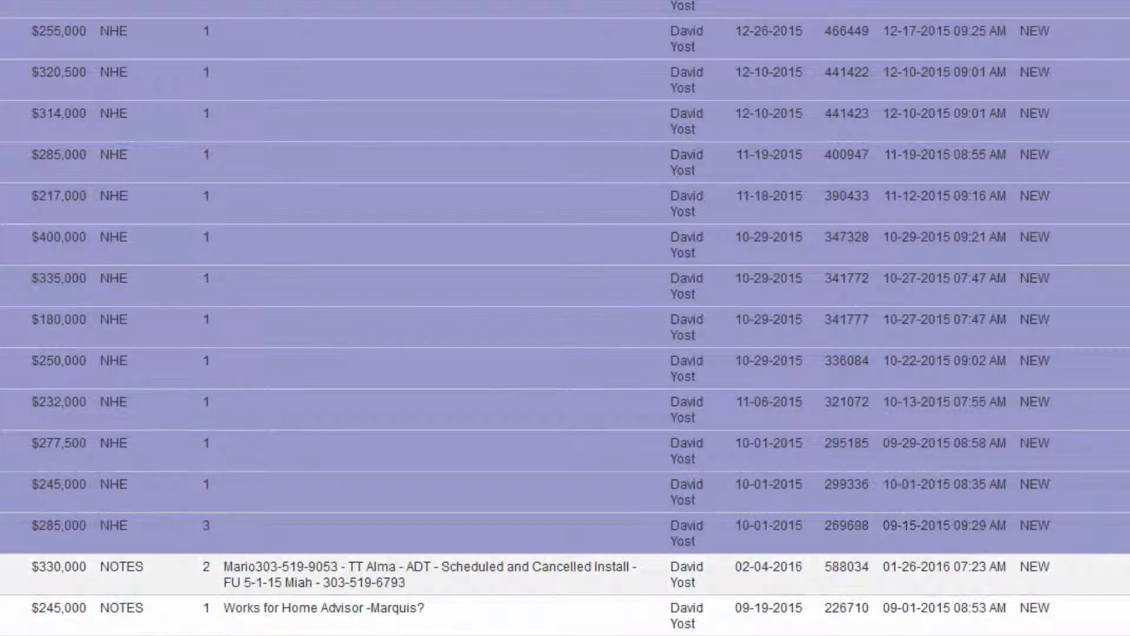
{"action": "scroll", "coordinate": [565, 318], "scroll_direction": "up", "scroll_amount": 20}
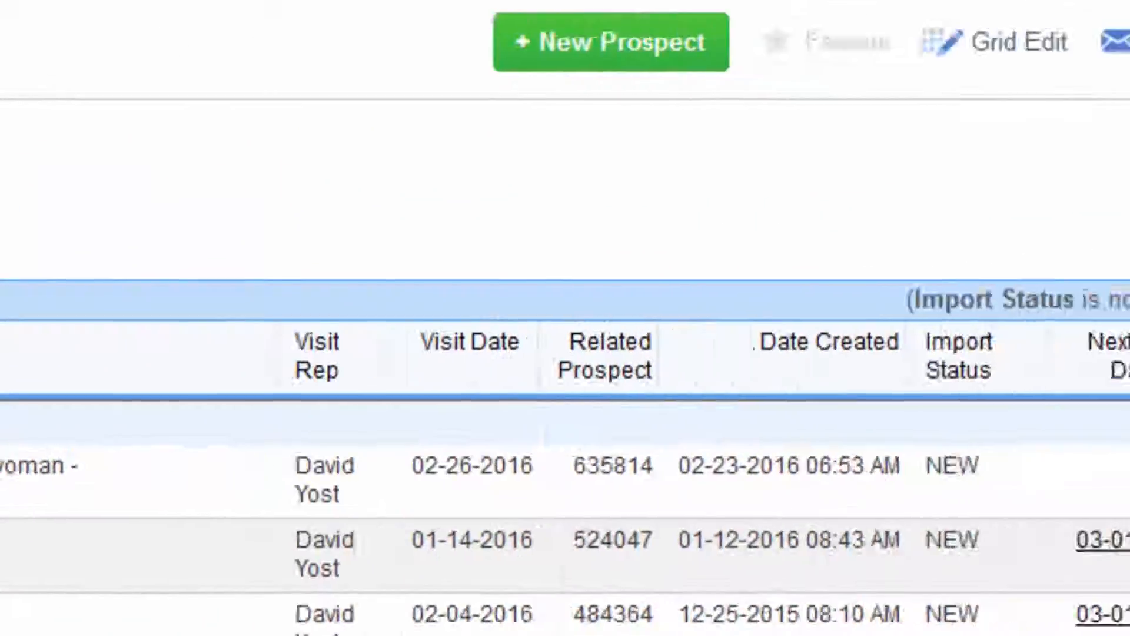
Step: Bring the read-only Leads workbook forward in Excel and maximize both Excel and the workbook
{"action": "left_click", "coordinate": [1050, 70]}
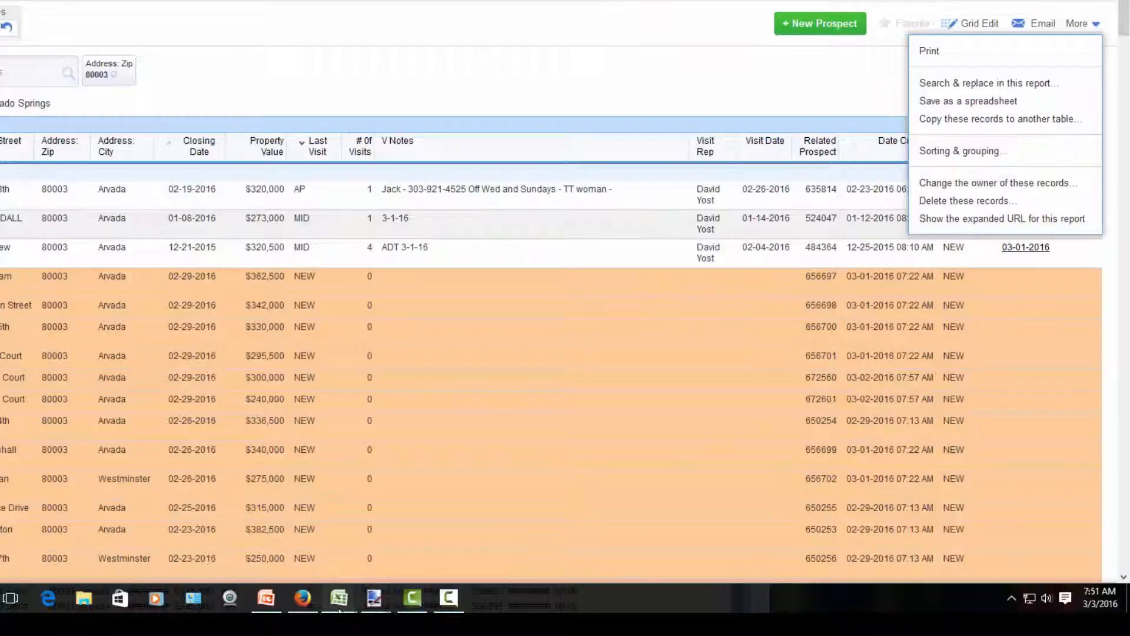
{"action": "mouse_move", "coordinate": [339, 598]}
{"action": "left_click", "coordinate": [427, 560]}
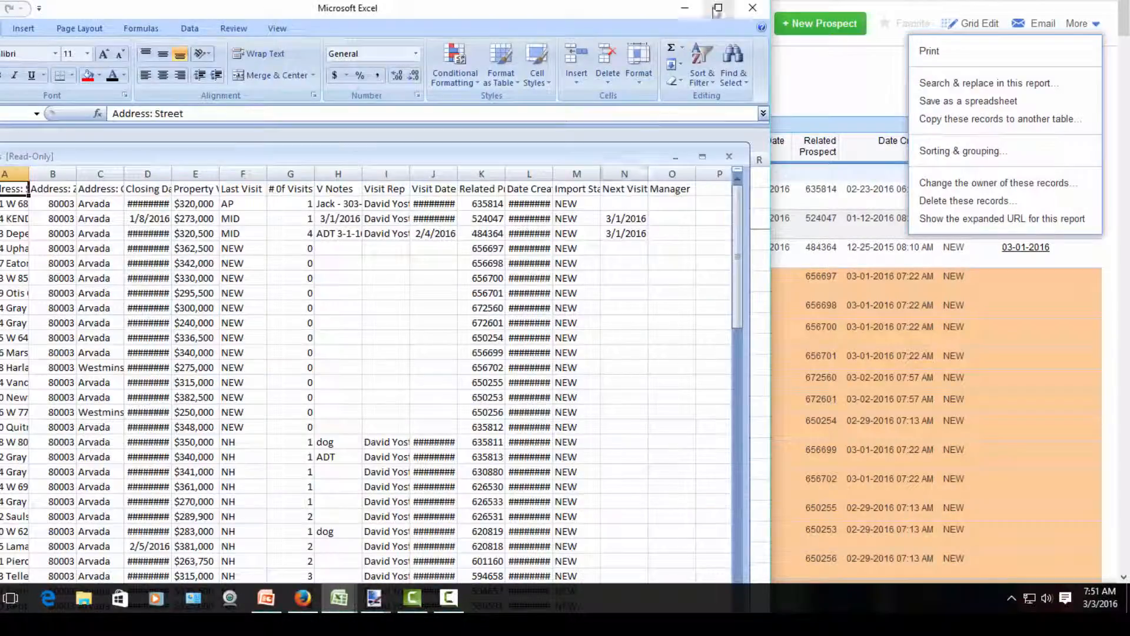
{"action": "left_click", "coordinate": [717, 8]}
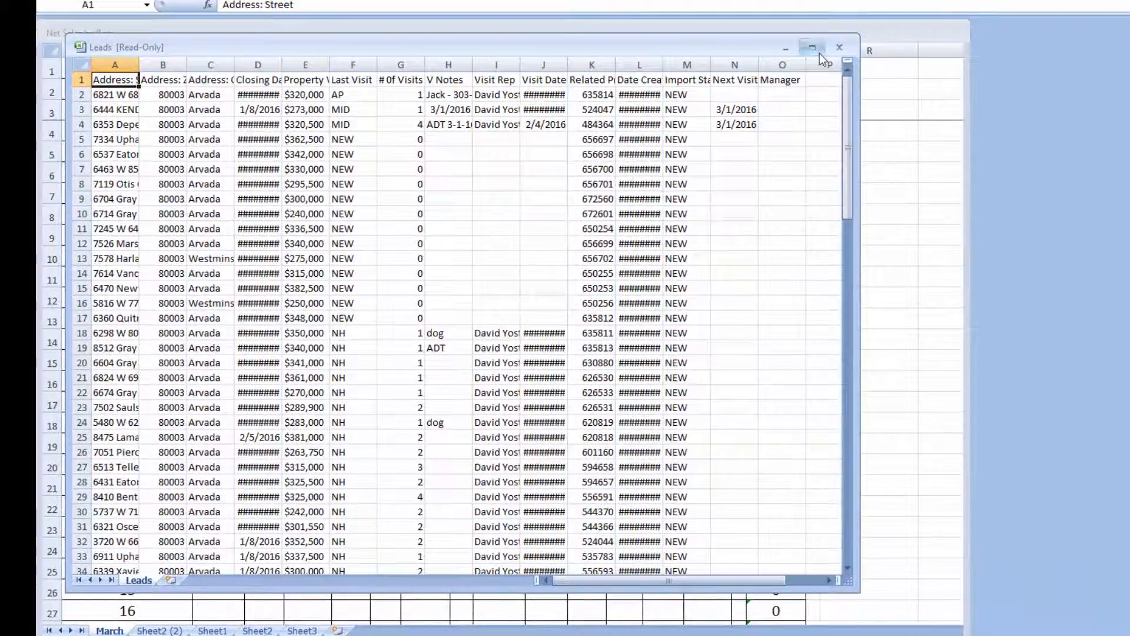
{"action": "left_click", "coordinate": [791, 43]}
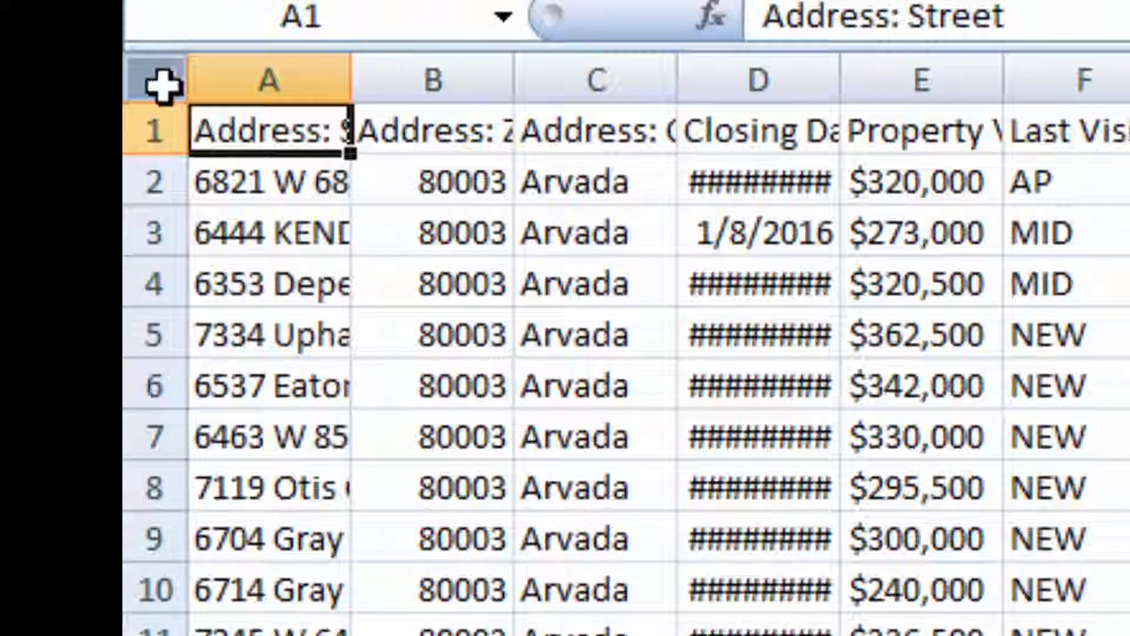
Step: AutoFit every column of the whole Leads sheet, then scroll through the prospect rows
{"action": "left_click", "coordinate": [121, 57]}
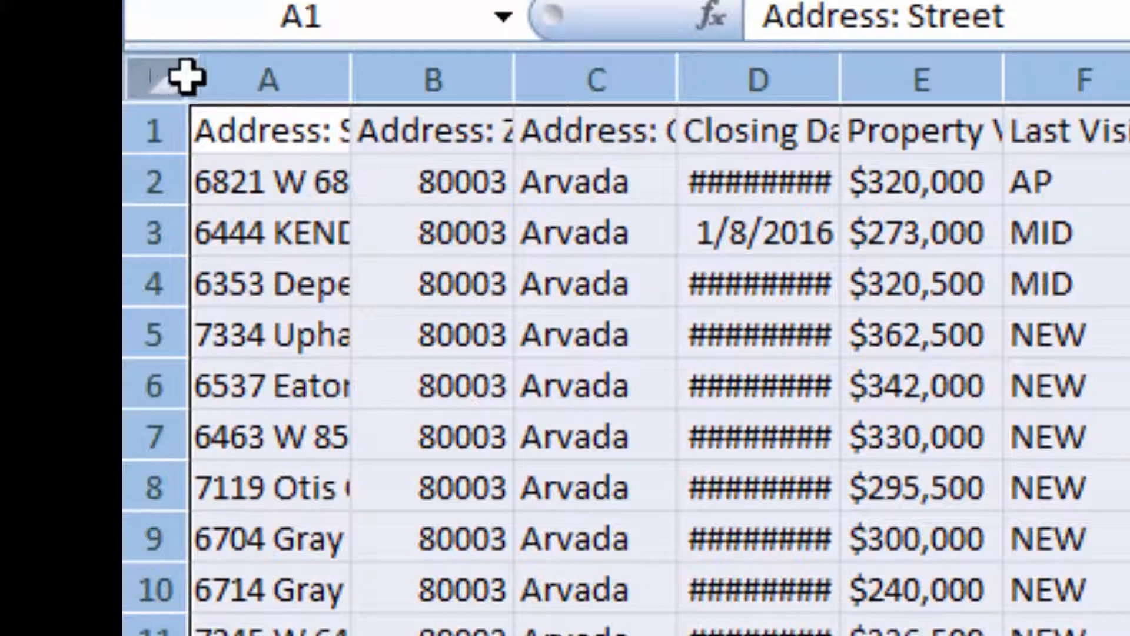
{"action": "double_click", "coordinate": [349, 81]}
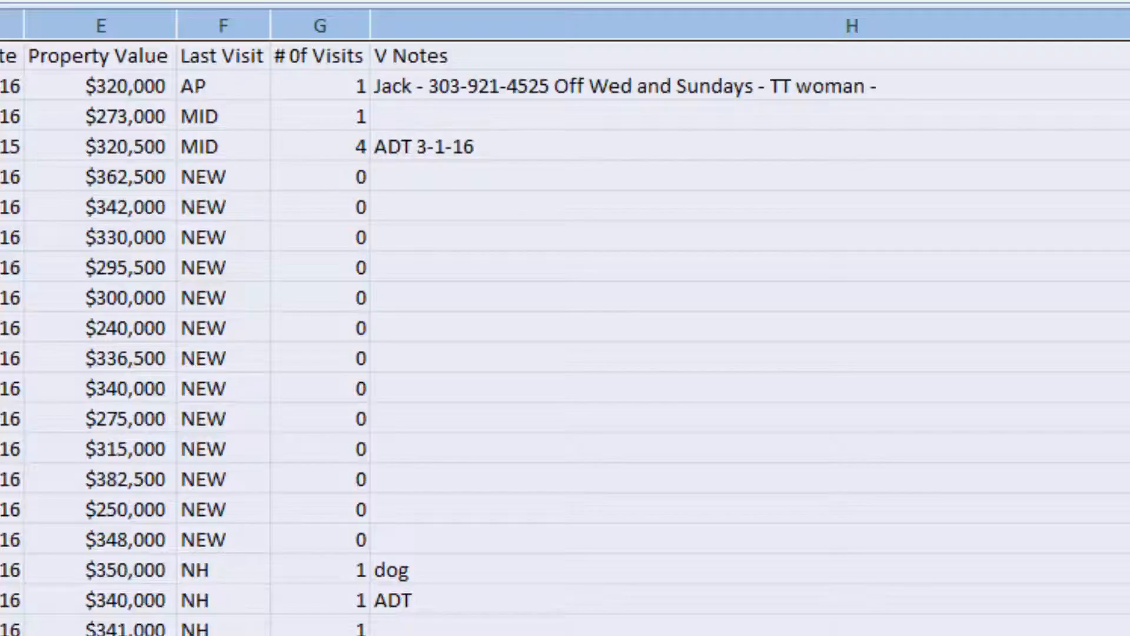
{"action": "scroll", "coordinate": [565, 330], "scroll_direction": "down", "scroll_amount": 20}
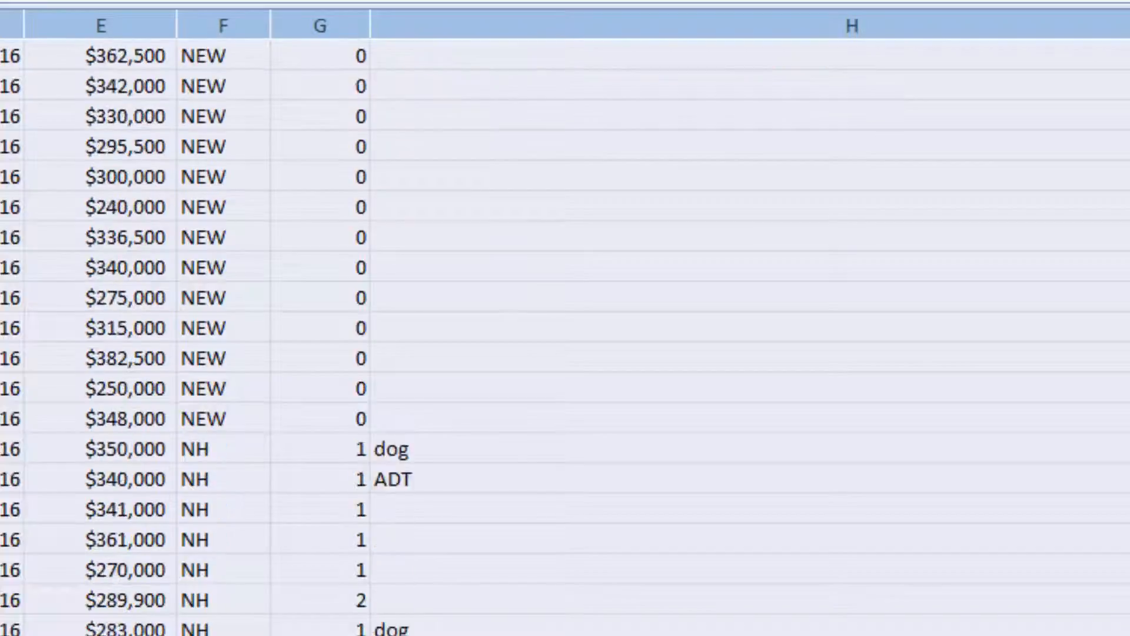
{"action": "scroll", "coordinate": [565, 330], "scroll_direction": "down", "scroll_amount": 5}
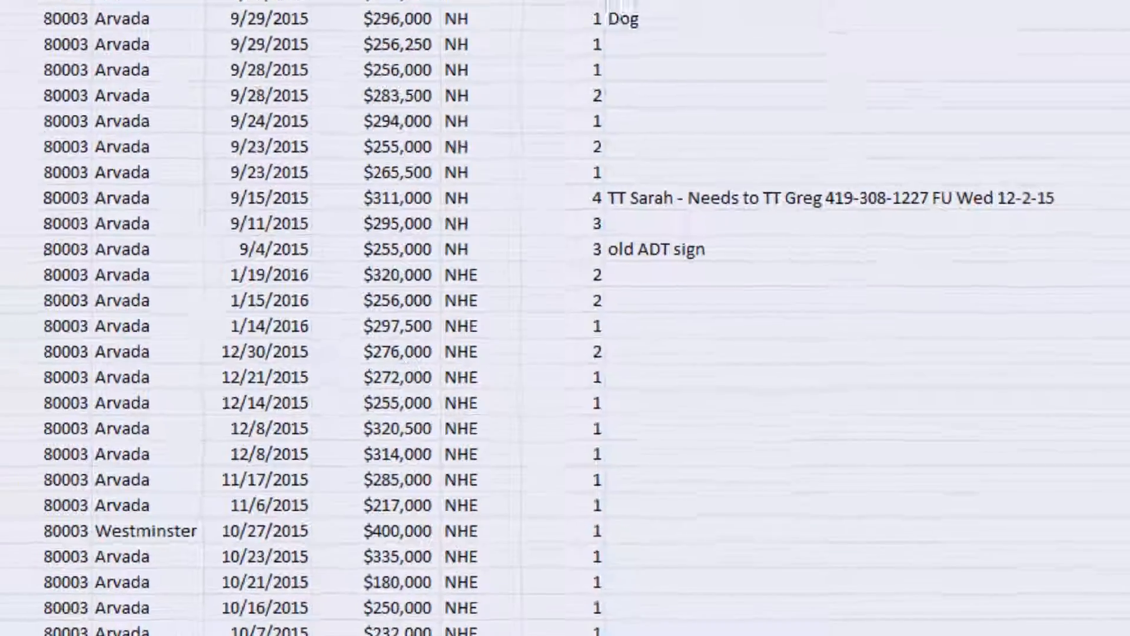
{"action": "scroll", "coordinate": [565, 330], "scroll_direction": "up", "scroll_amount": 20}
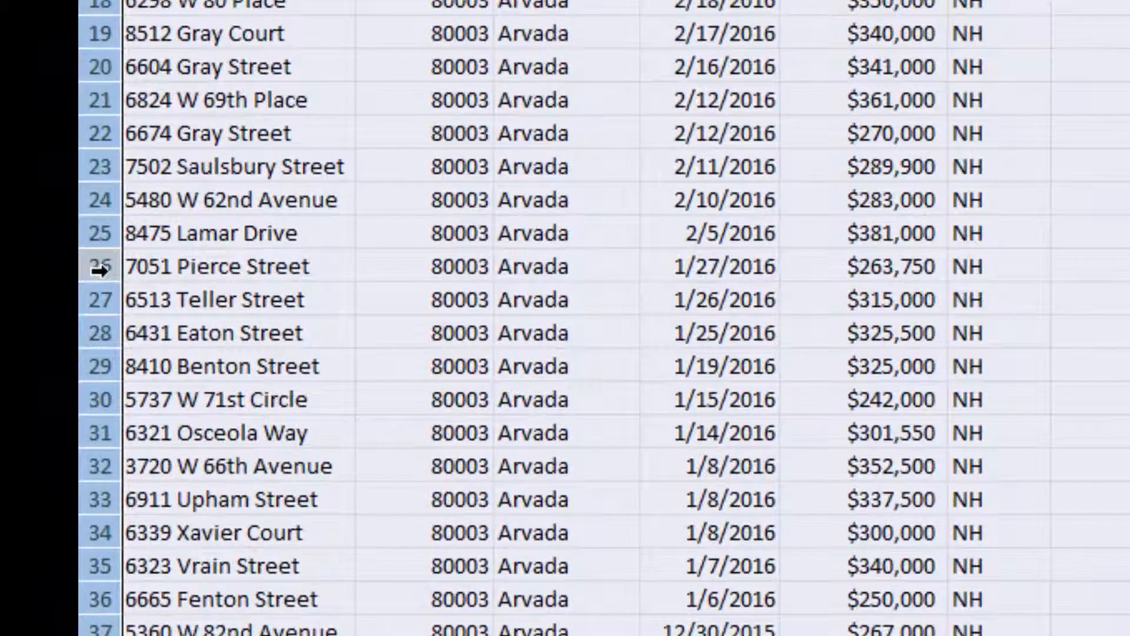
Step: Delete rows 26 through 90, the older NH leads, from the Leads sheet
{"action": "left_click", "coordinate": [100, 270]}
{"action": "left_click_drag", "start_coordinate": [99, 272], "coordinate": [99, 607]}
{"action": "left_click_drag", "start_coordinate": [111, 541], "coordinate": [125, 484]}
{"action": "right_click", "coordinate": [102, 452]}
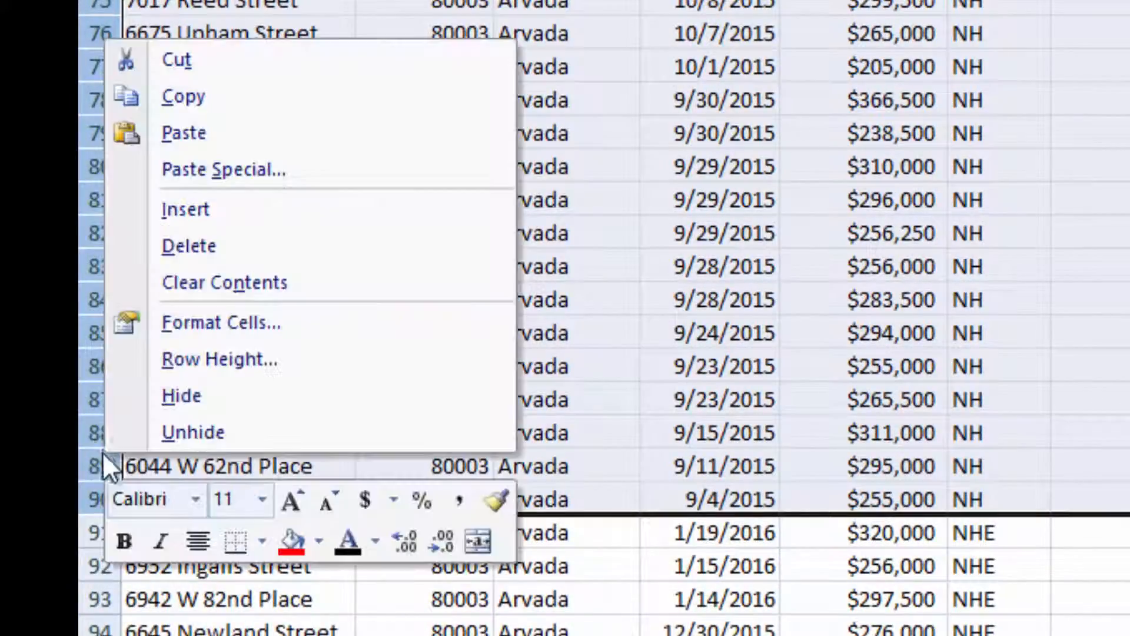
{"action": "left_click", "coordinate": [178, 255]}
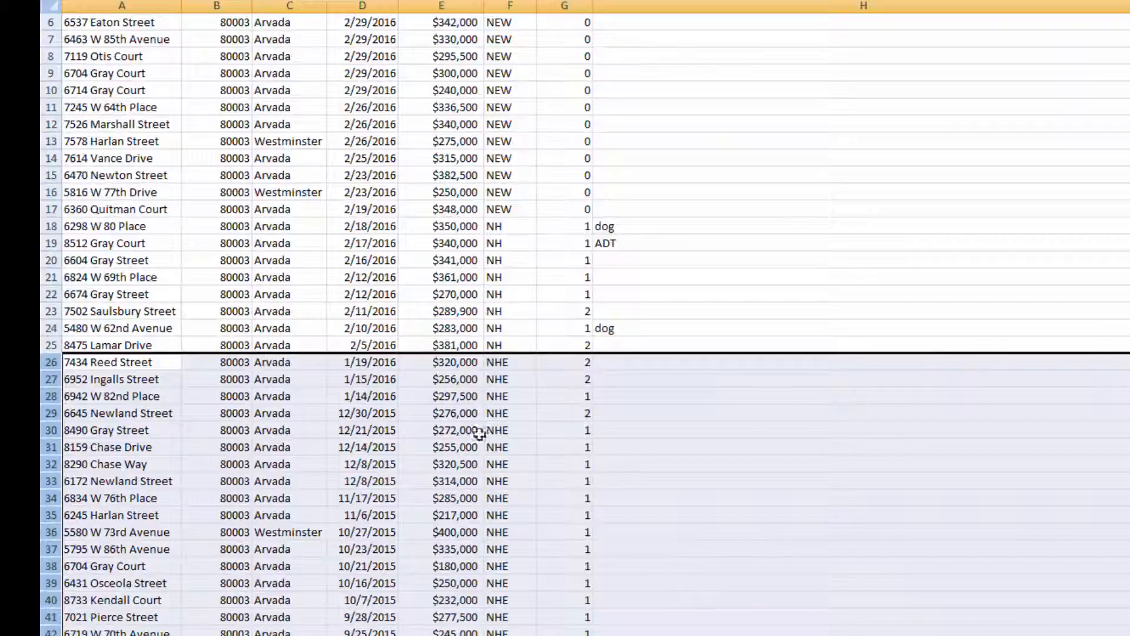
{"action": "scroll", "coordinate": [565, 318], "scroll_direction": "up", "scroll_amount": 2}
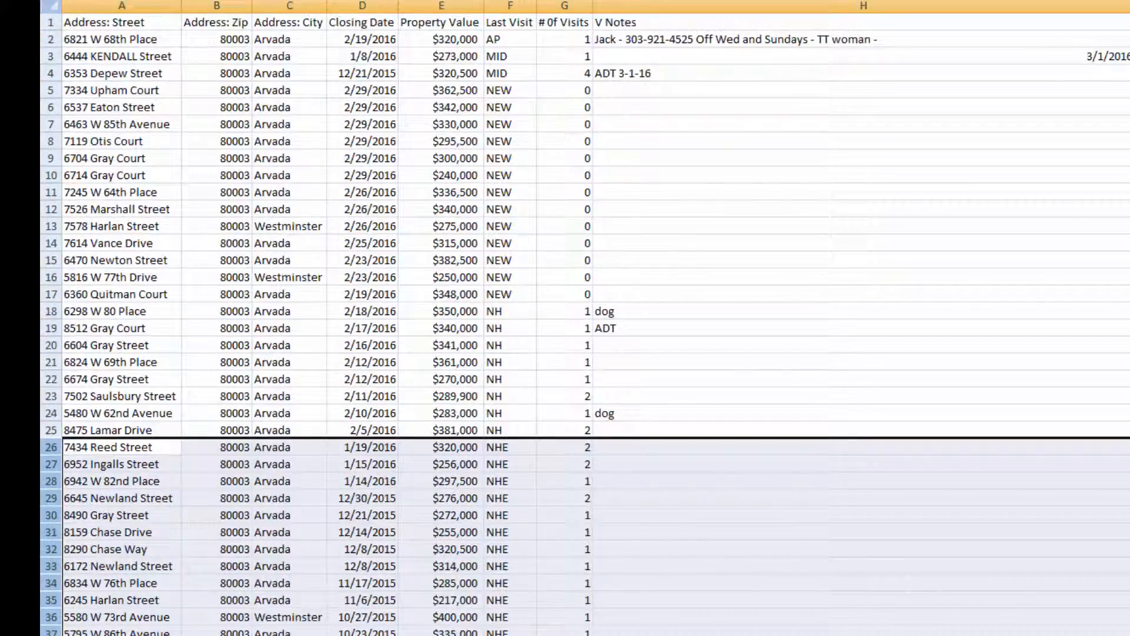
Step: Enter 3-3-16 as the visit date in cells J2 and J3
{"action": "left_click", "coordinate": [1127, 39]}
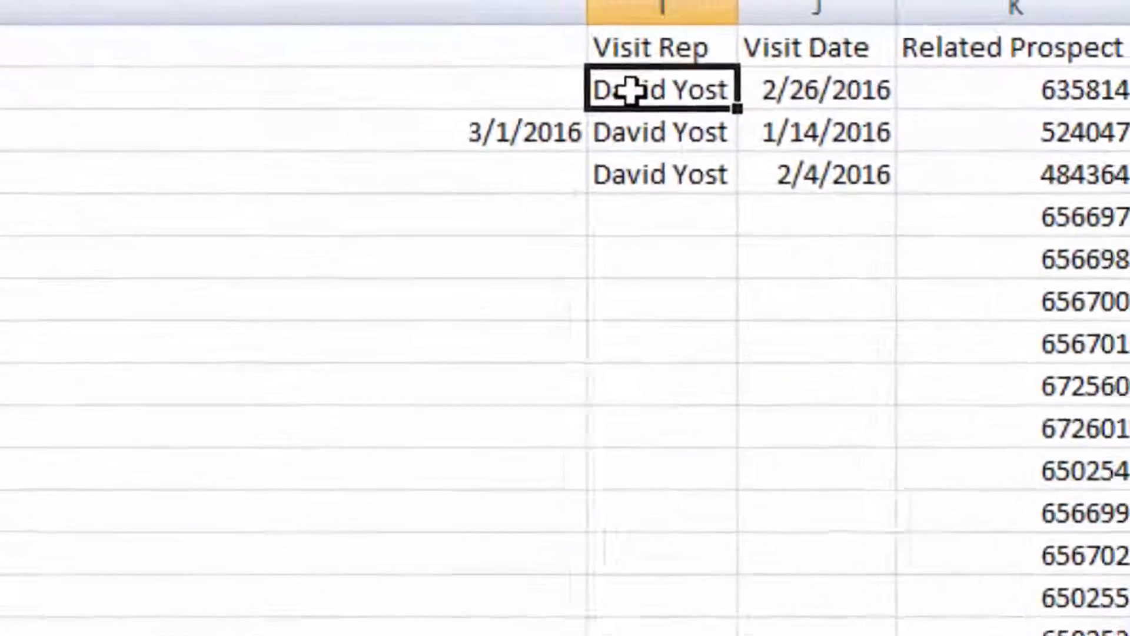
{"action": "left_click", "coordinate": [801, 90]}
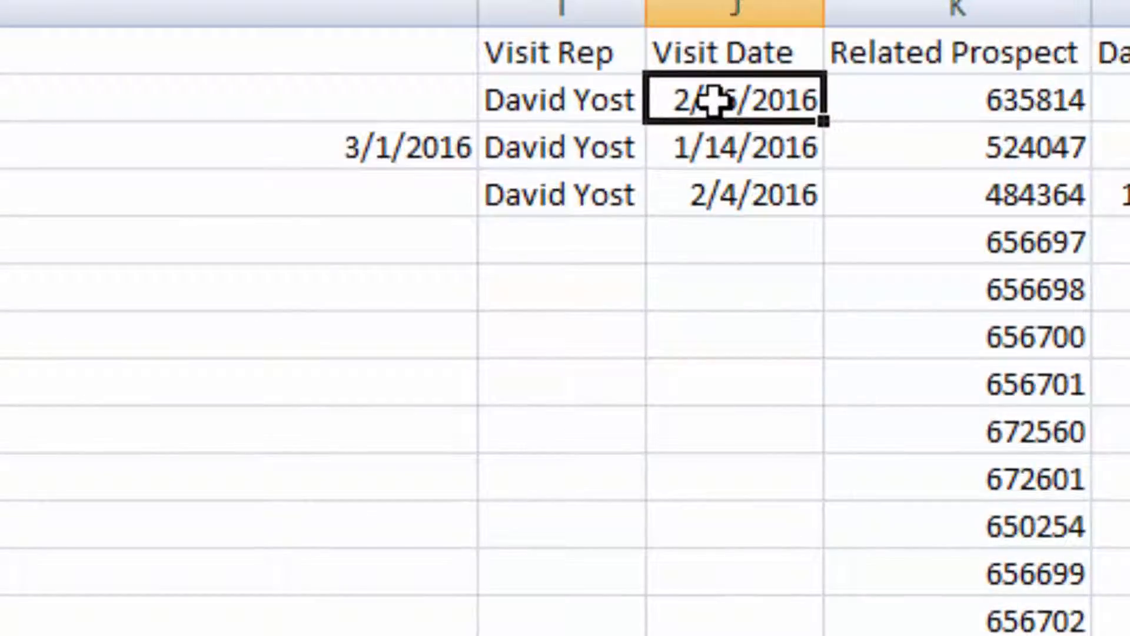
{"action": "key", "text": "Delete"}
{"action": "type", "text": "3"}
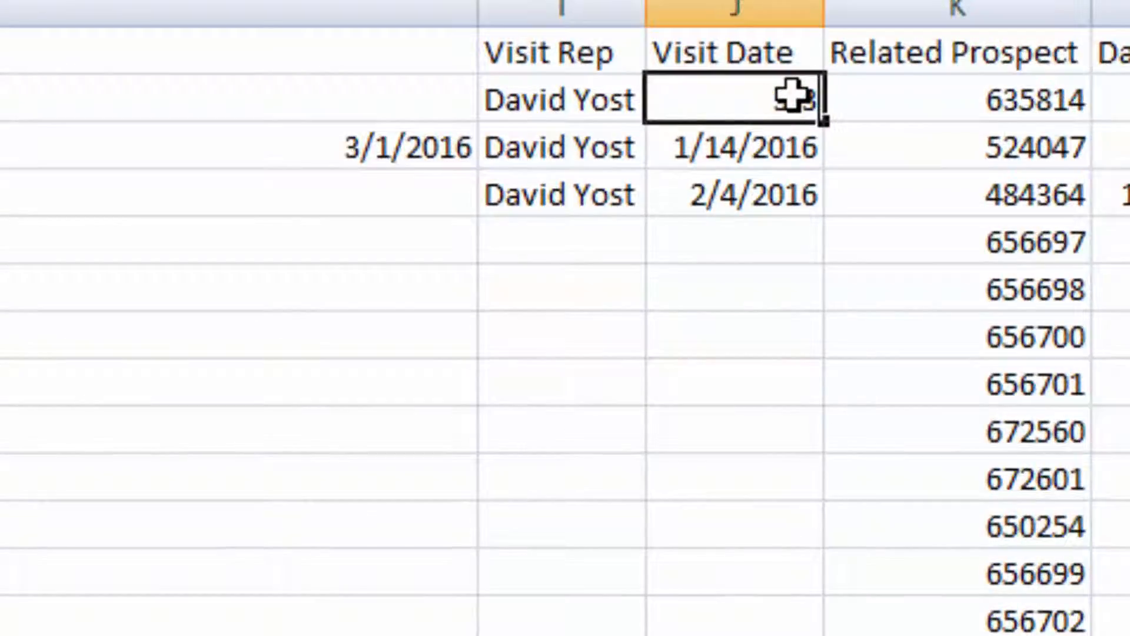
{"action": "type", "text": "-3-16"}
{"action": "key", "text": "Return"}
{"action": "type", "text": "3-3-16"}
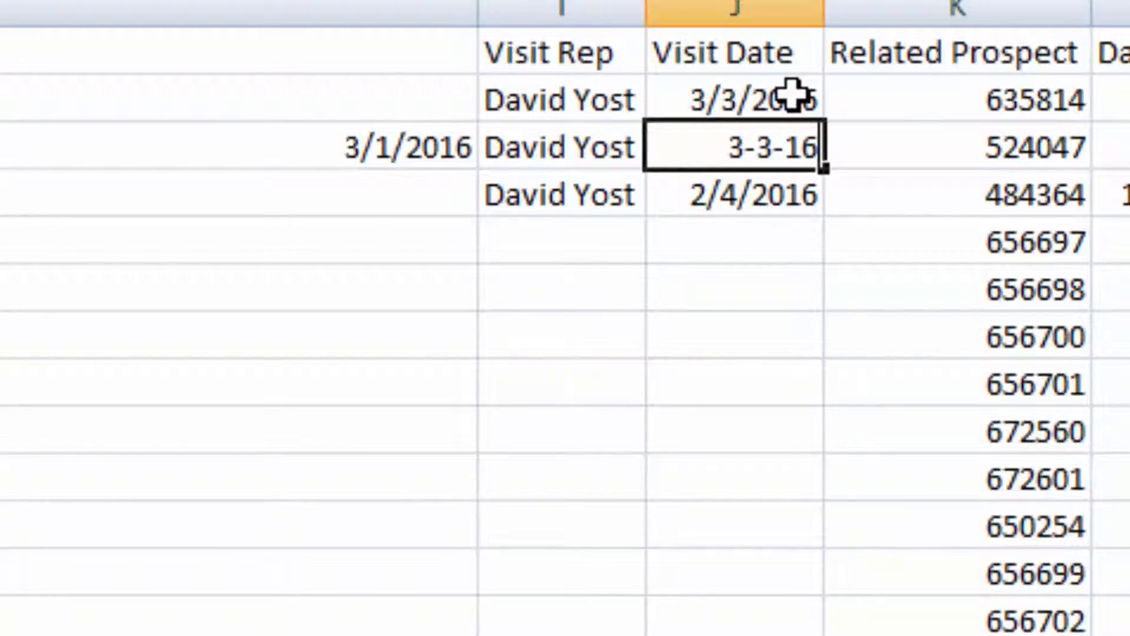
{"action": "key", "text": "Return"}
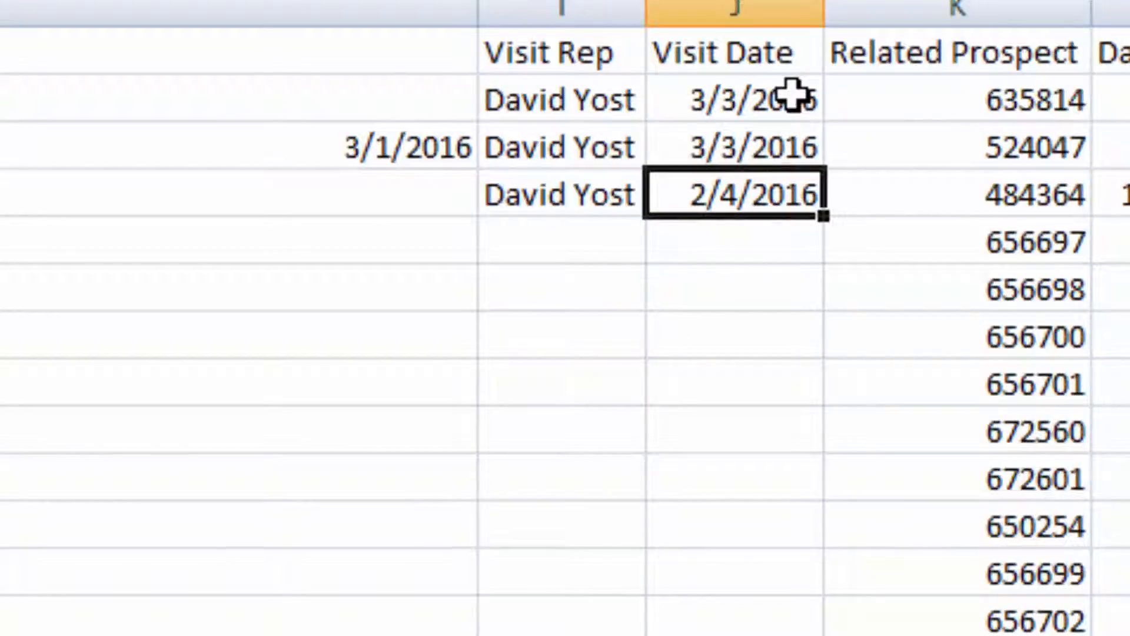
Step: Select the rep and date in I2:J3 and fill them down the Visit Rep and Visit Date columns
{"action": "left_click", "coordinate": [600, 104]}
{"action": "left_click", "coordinate": [586, 150]}
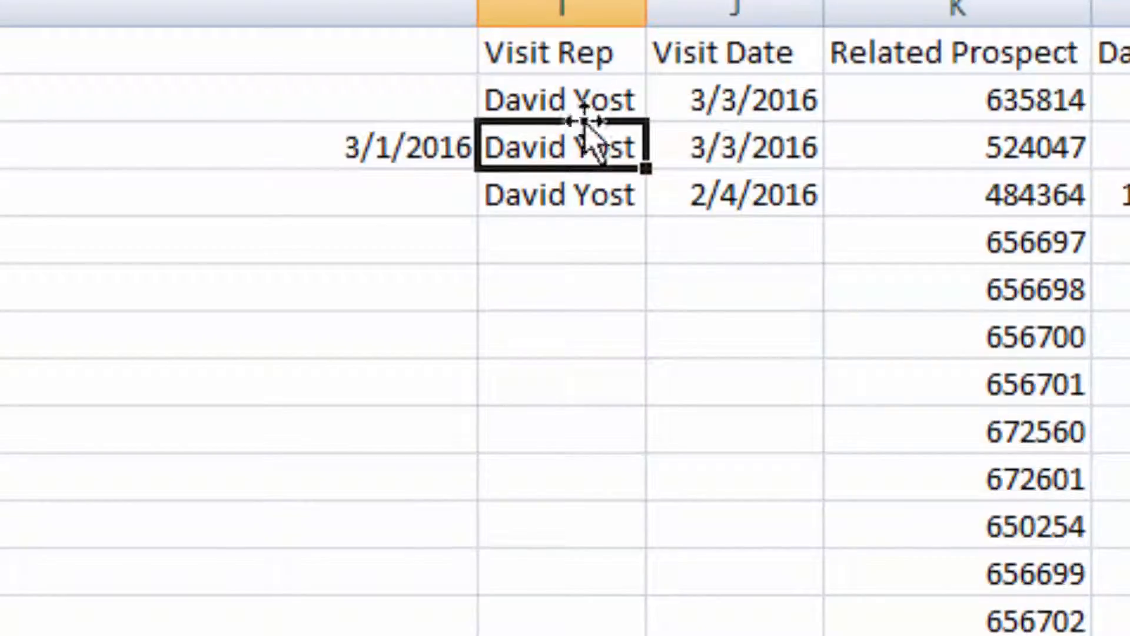
{"action": "left_click", "coordinate": [573, 98]}
{"action": "left_click", "coordinate": [560, 147]}
{"action": "left_click", "coordinate": [586, 99]}
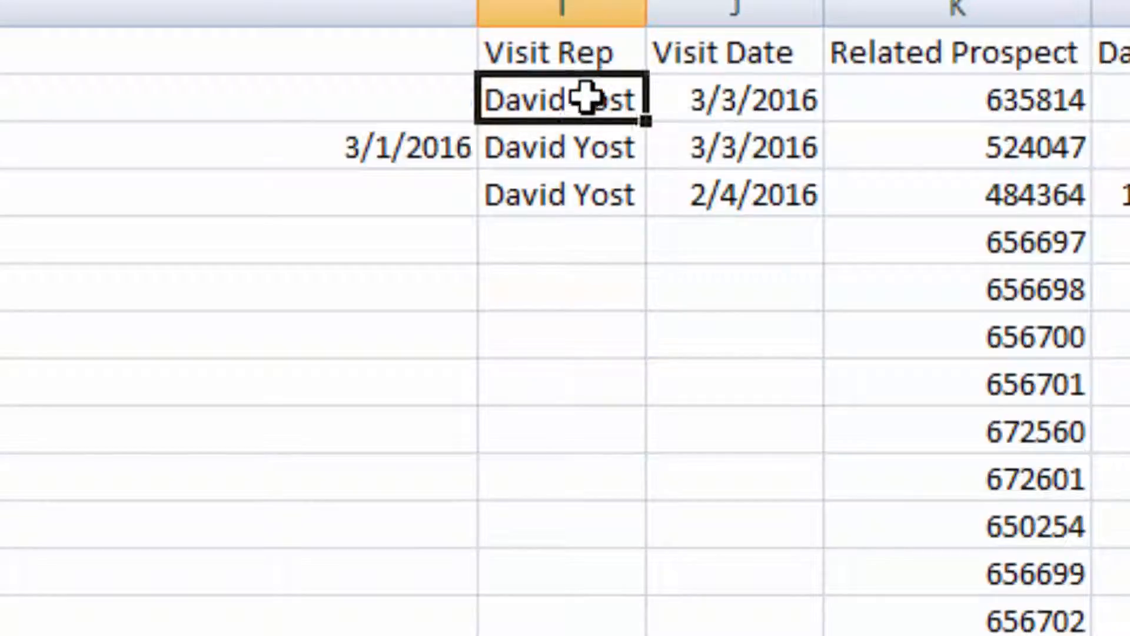
{"action": "left_click_drag", "start_coordinate": [586, 98], "coordinate": [677, 127]}
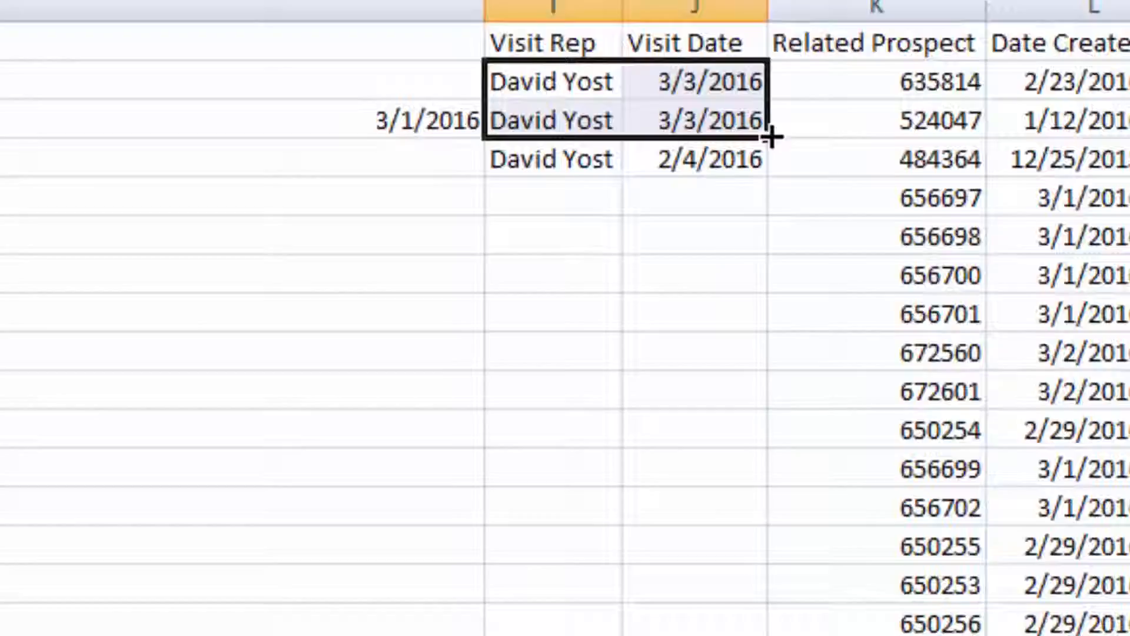
{"action": "left_click_drag", "start_coordinate": [824, 169], "coordinate": [808, 379]}
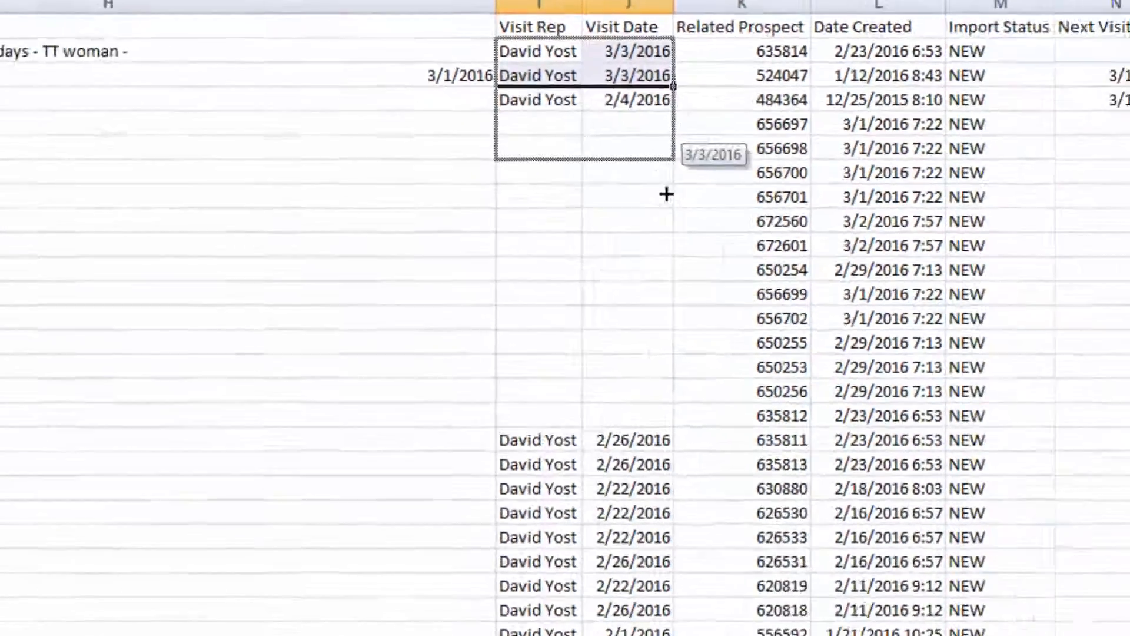
{"action": "left_click_drag", "start_coordinate": [666, 194], "coordinate": [678, 439]}
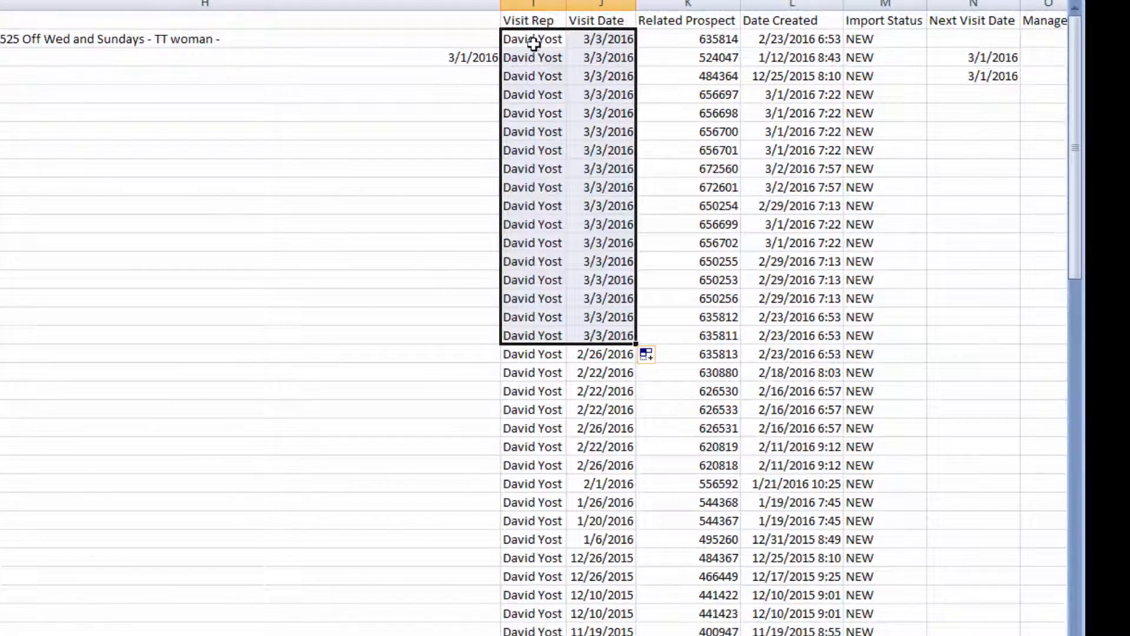
{"action": "left_click_drag", "start_coordinate": [533, 41], "coordinate": [633, 40]}
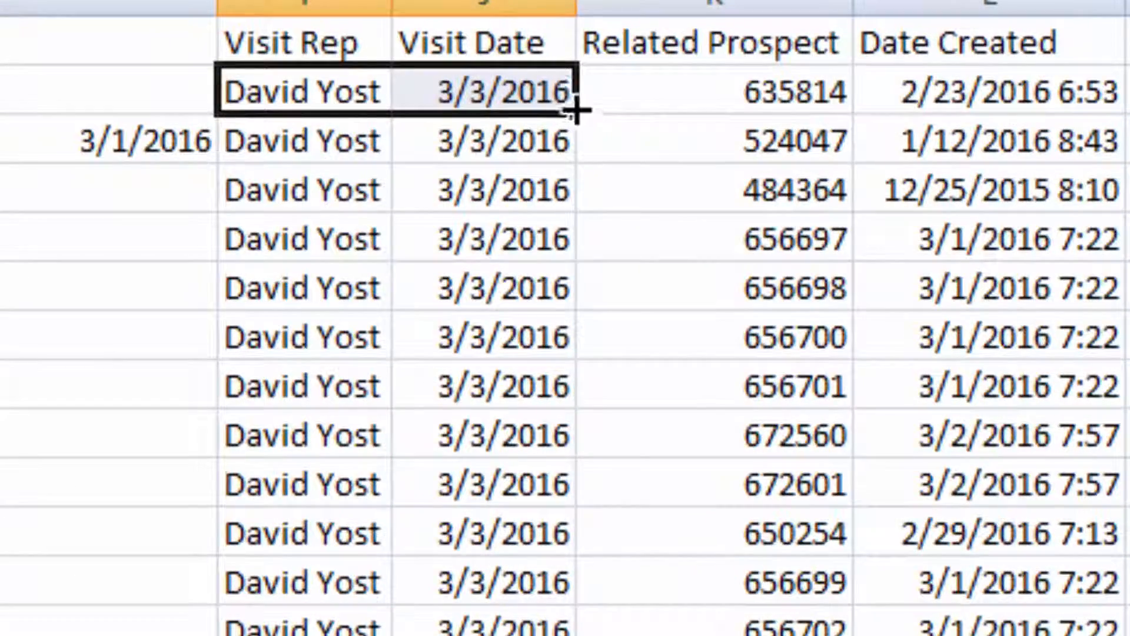
{"action": "left_click_drag", "start_coordinate": [576, 110], "coordinate": [565, 498]}
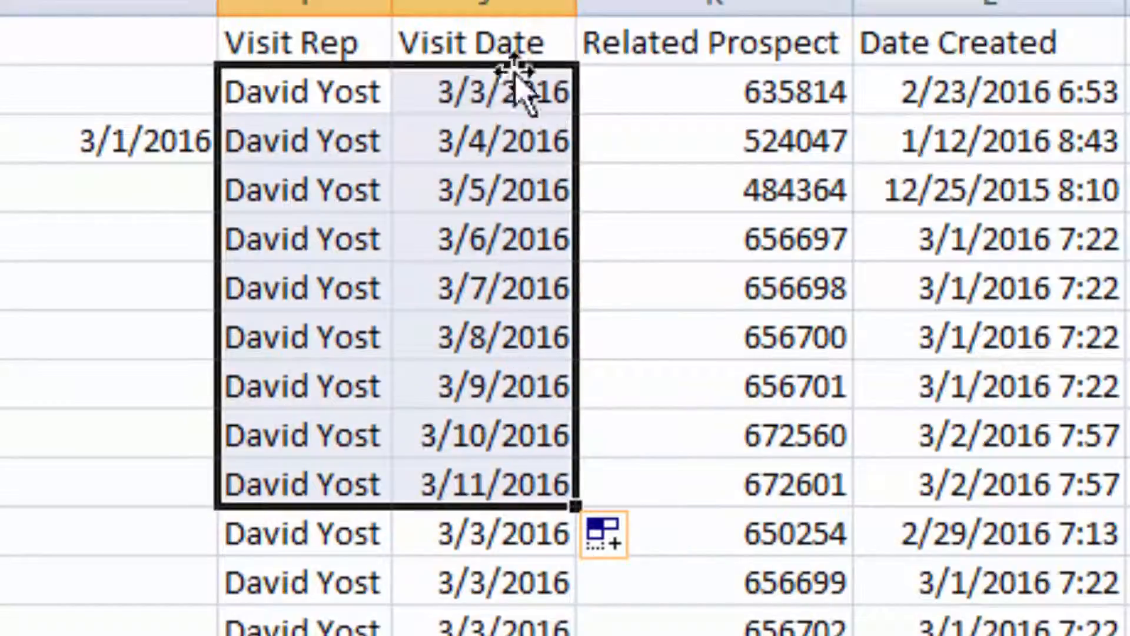
Step: Re-enter 3/3/2016 for the second lead and fill rep and date down to row 31
{"action": "left_click", "coordinate": [483, 98]}
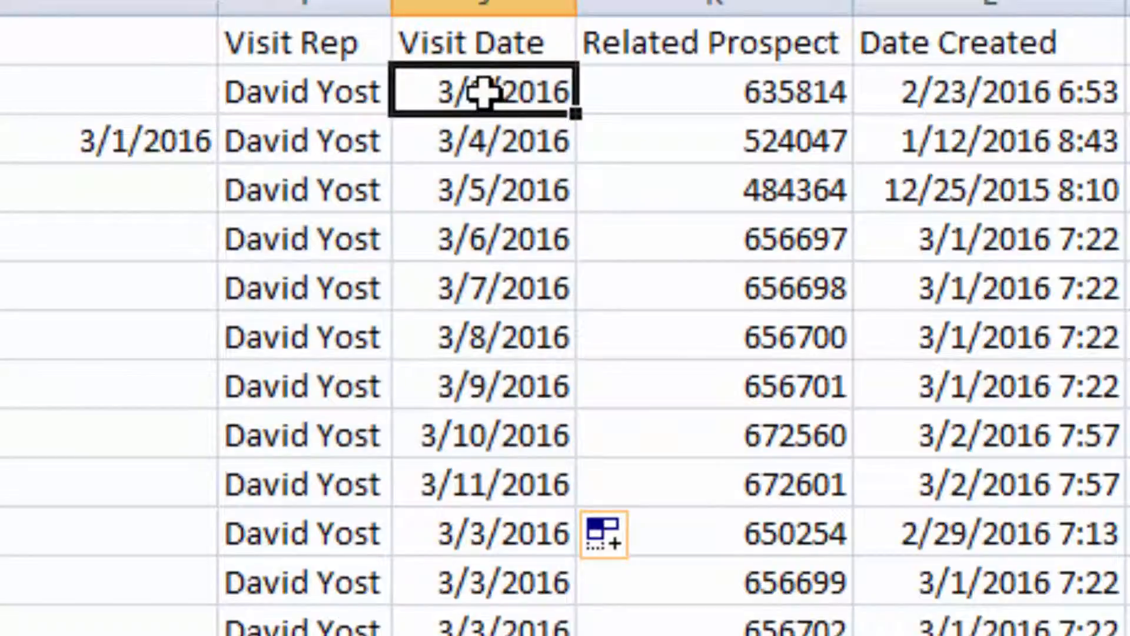
{"action": "left_click", "coordinate": [481, 135]}
{"action": "type", "text": "3-3-1"}
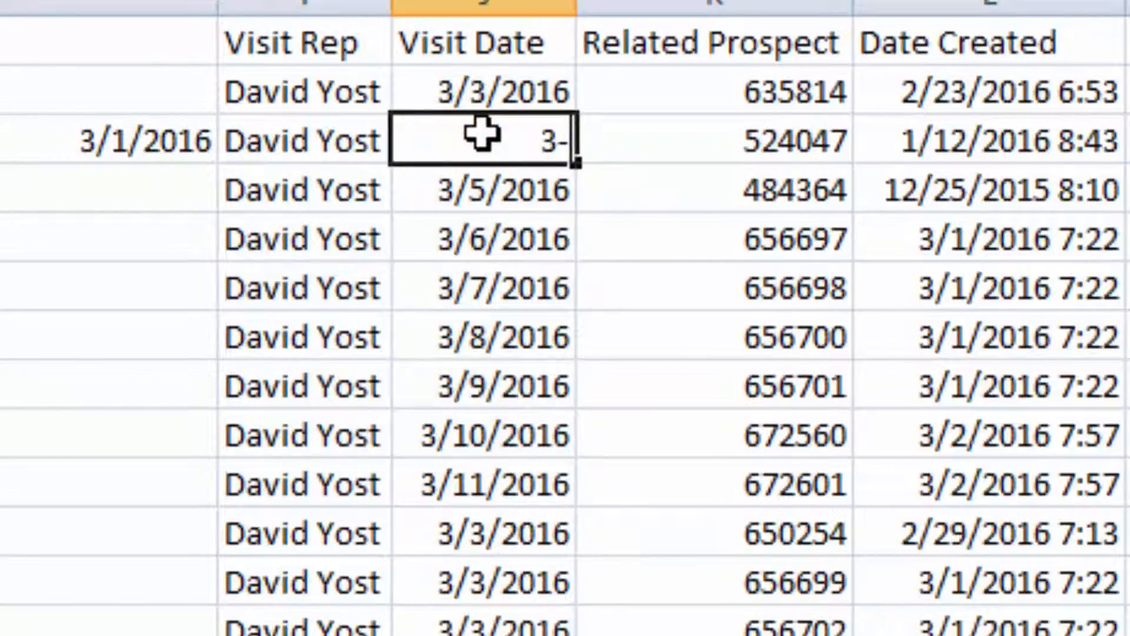
{"action": "type", "text": "6"}
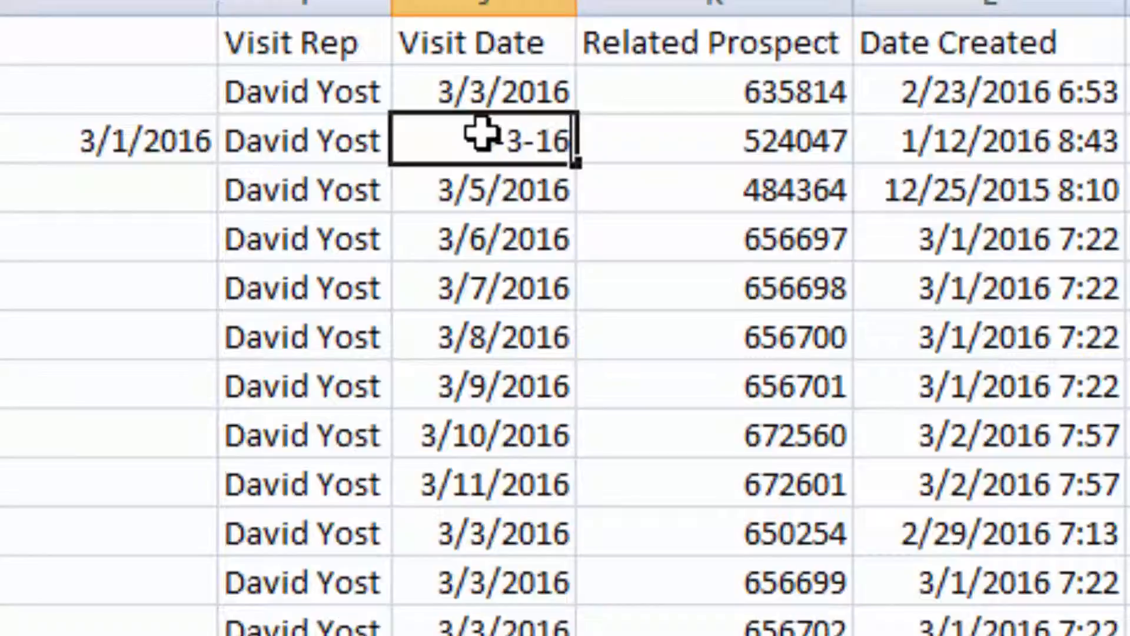
{"action": "key", "text": "Return"}
{"action": "left_click_drag", "start_coordinate": [303, 75], "coordinate": [414, 139]}
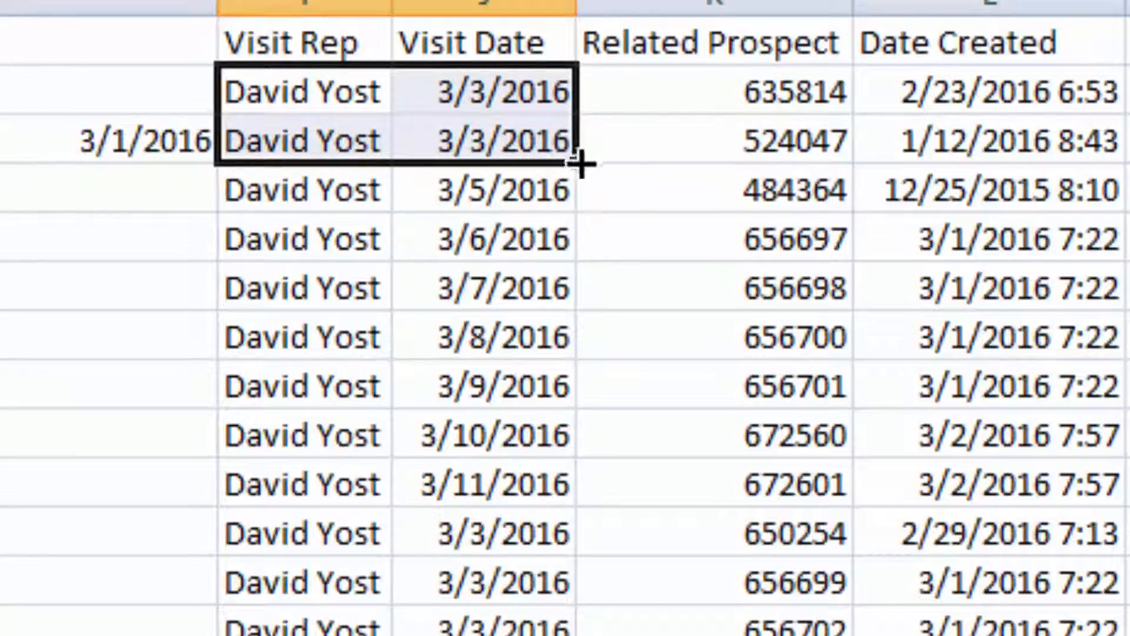
{"action": "left_click_drag", "start_coordinate": [584, 170], "coordinate": [565, 635]}
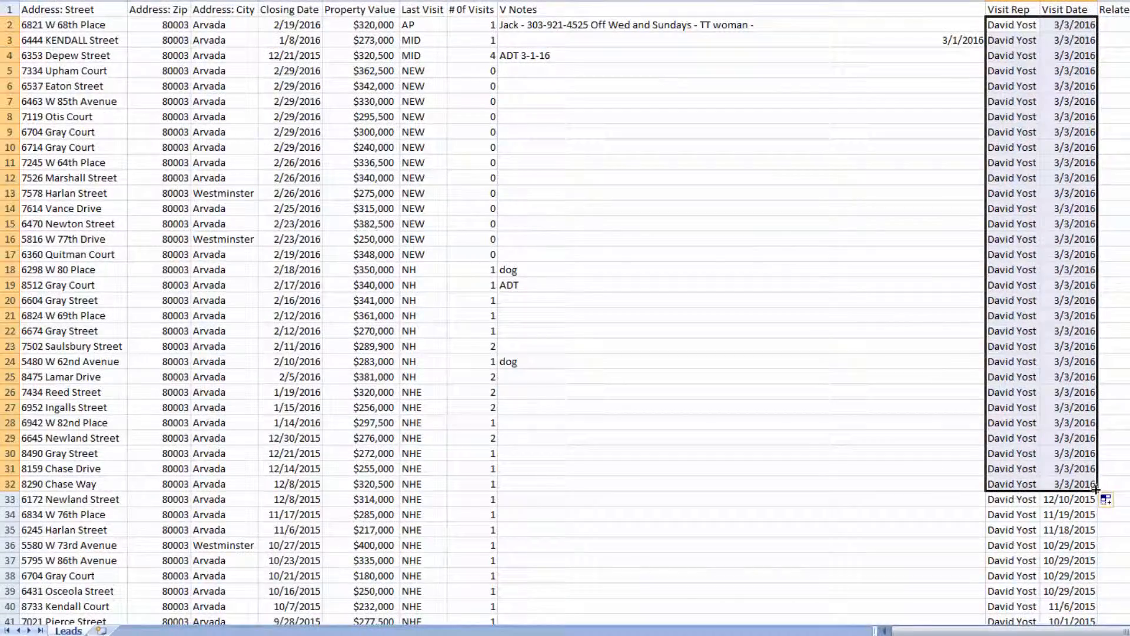
{"action": "left_click_drag", "start_coordinate": [1096, 489], "coordinate": [1096, 484]}
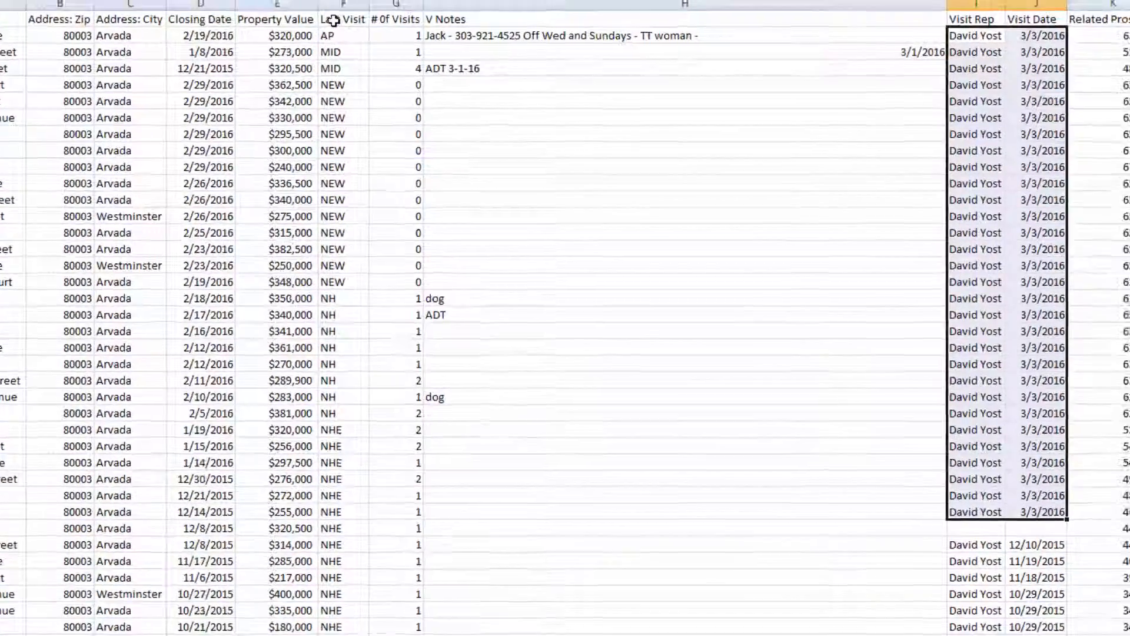
Step: Copy the Last Visit through Related Prospect block (F1:K31) and return to the browser
{"action": "left_click_drag", "start_coordinate": [422, 9], "coordinate": [1103, 53]}
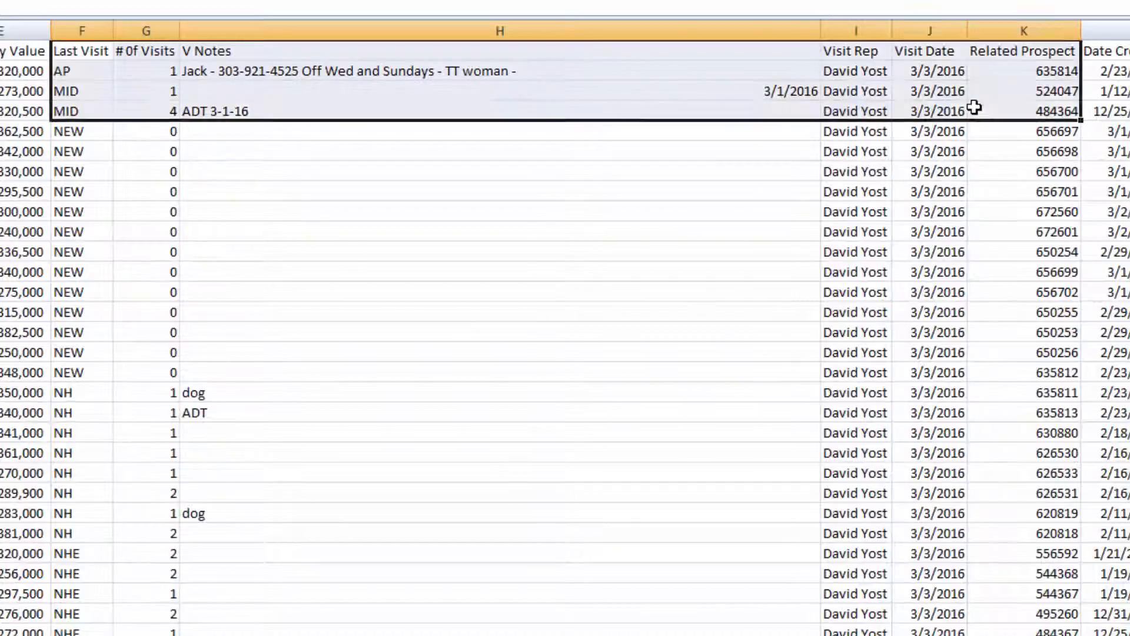
{"action": "left_click_drag", "start_coordinate": [975, 107], "coordinate": [995, 633]}
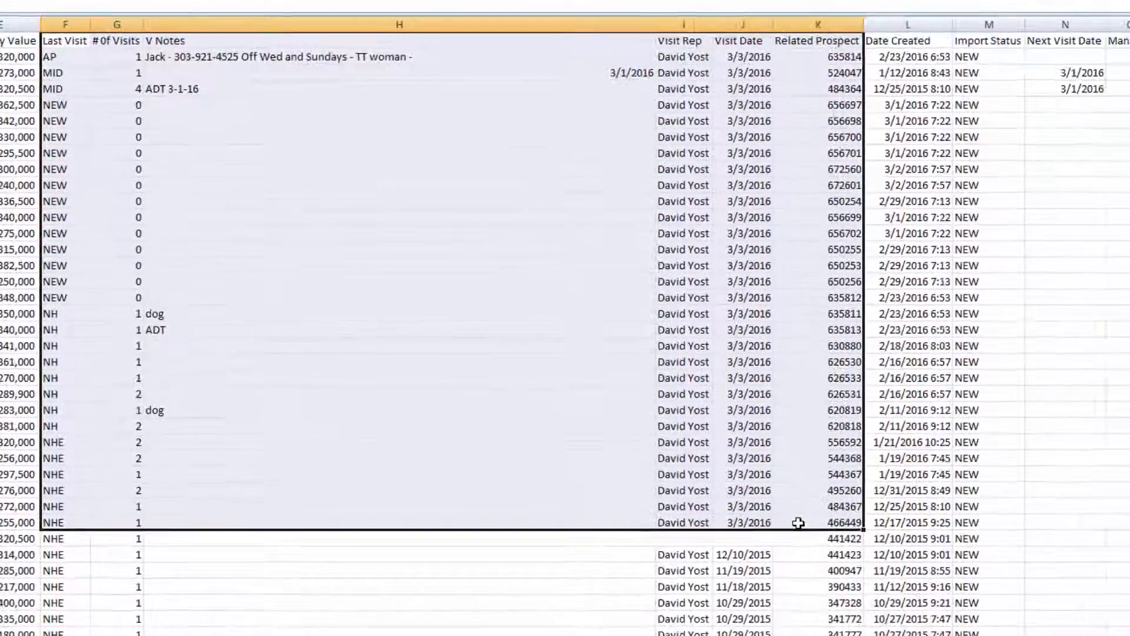
{"action": "key", "text": "ctrl+c"}
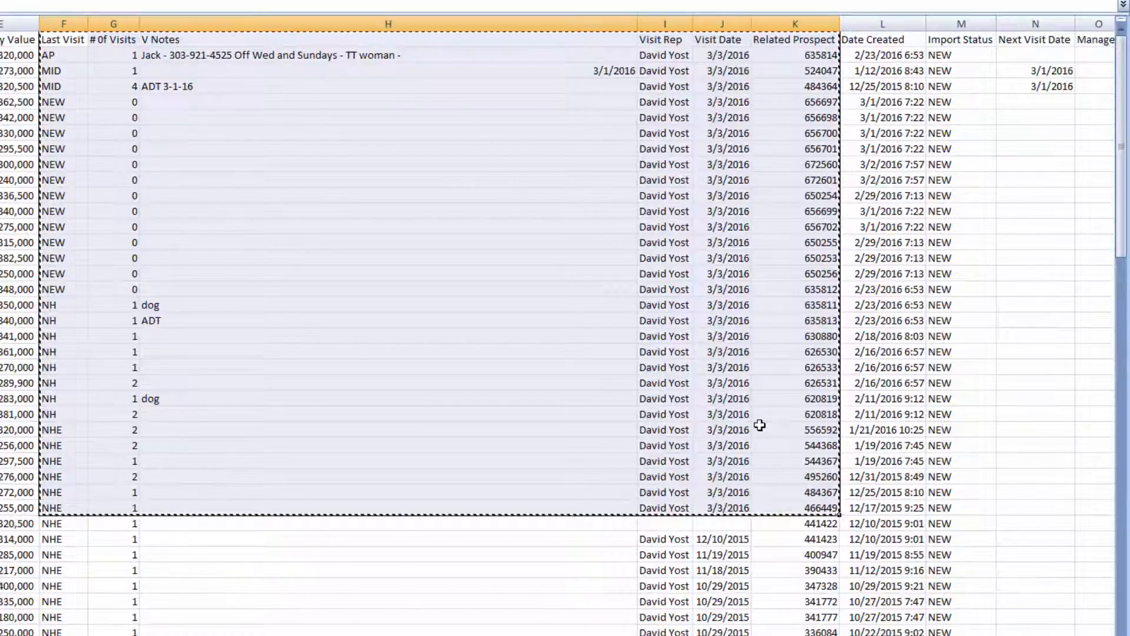
{"action": "key", "text": "ctrl+n"}
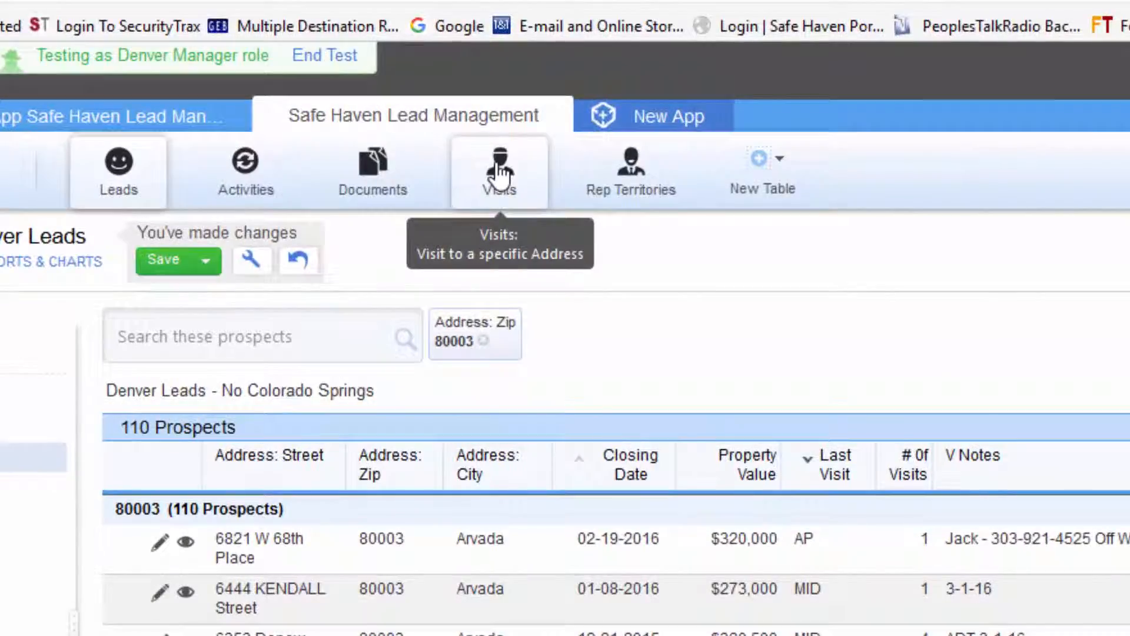
Step: Paste the copied visit rows into a clipboard import for the Visits table and proceed to mapping
{"action": "left_click", "coordinate": [500, 172]}
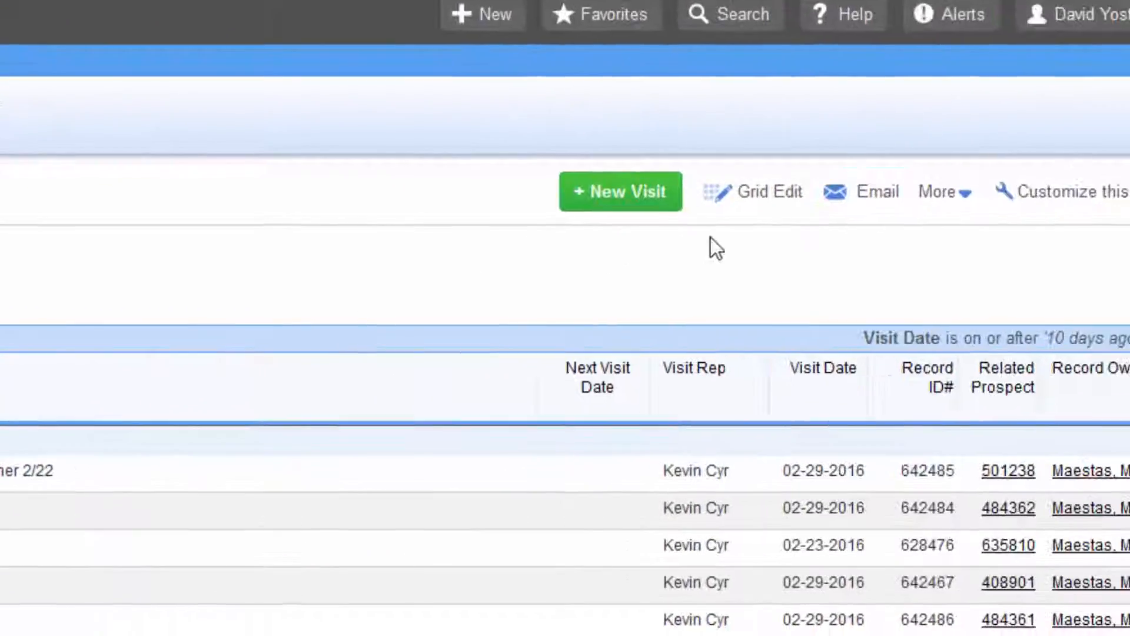
{"action": "left_click", "coordinate": [962, 197]}
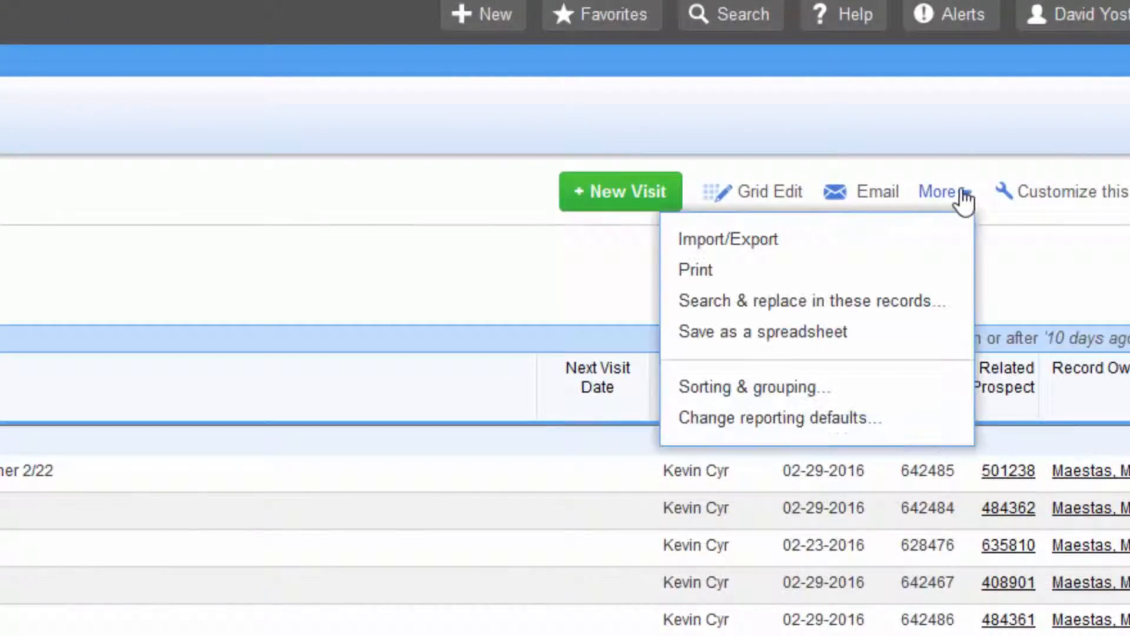
{"action": "left_click", "coordinate": [752, 241]}
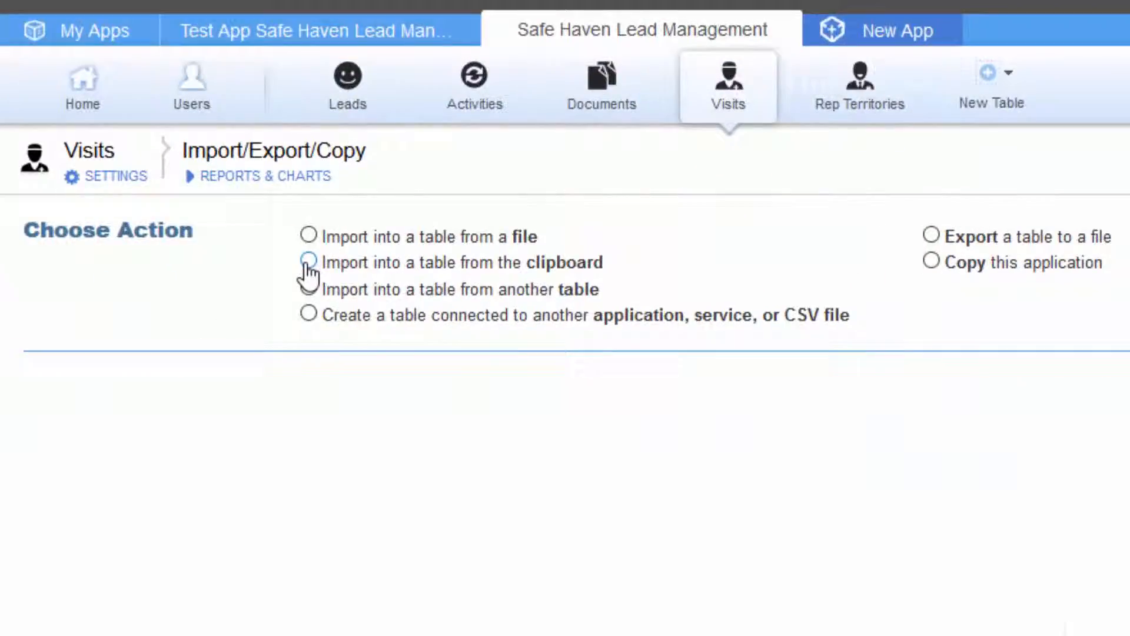
{"action": "left_click", "coordinate": [307, 262]}
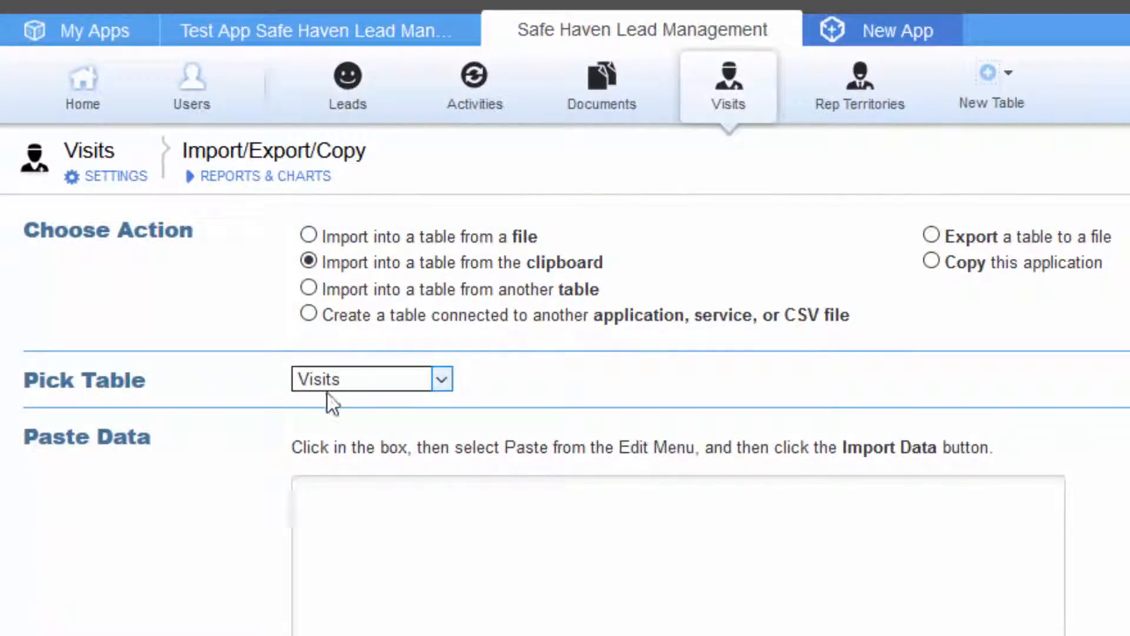
{"action": "left_click", "coordinate": [326, 513]}
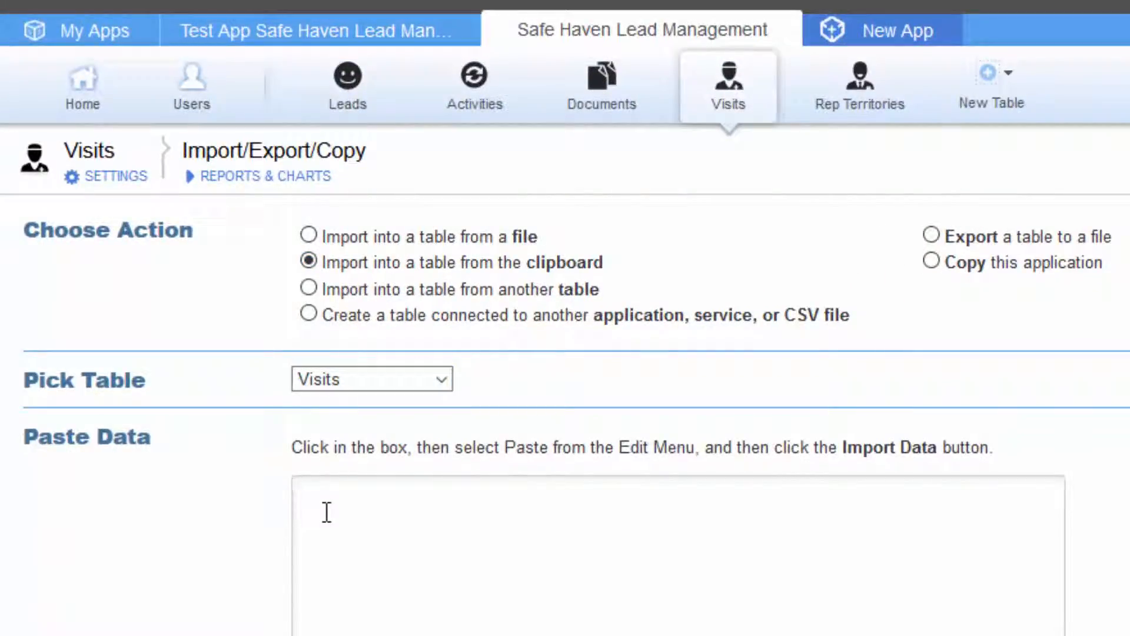
{"action": "key", "text": "ctrl+v"}
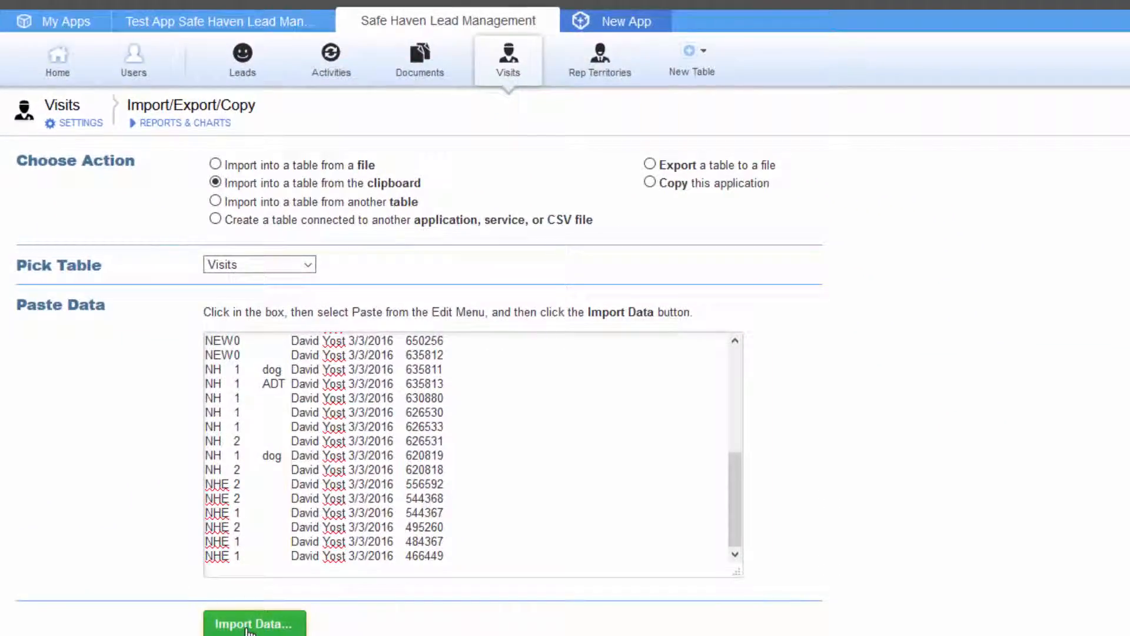
{"action": "left_click", "coordinate": [247, 626]}
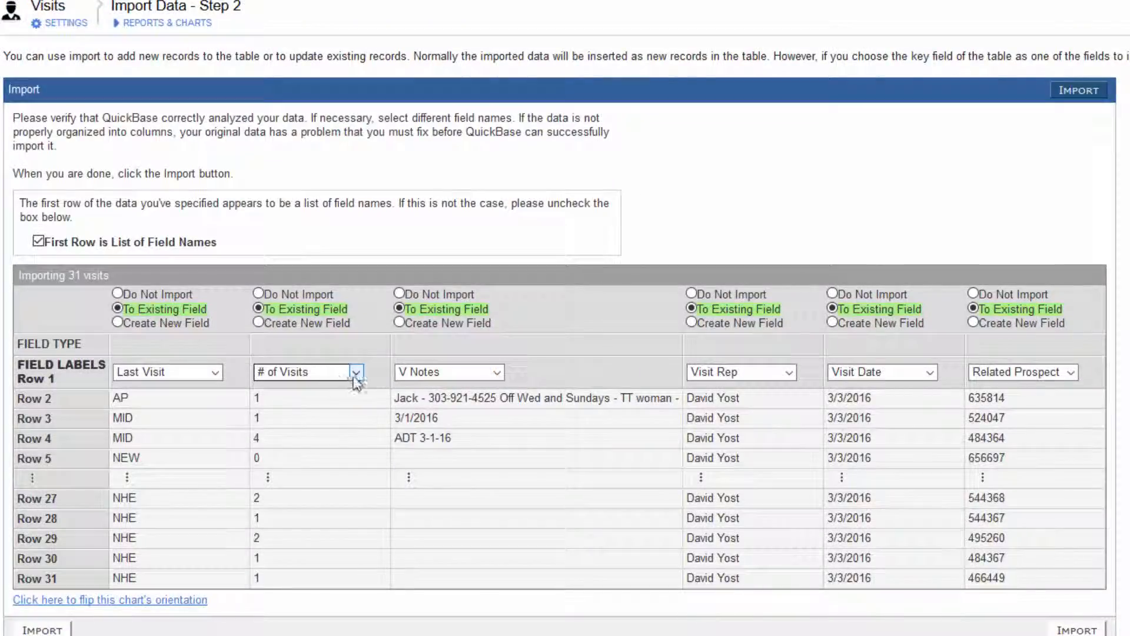
Step: Keep the # of Visits column mapped to # of Visits and import the 30 visit records
{"action": "left_click", "coordinate": [357, 372]}
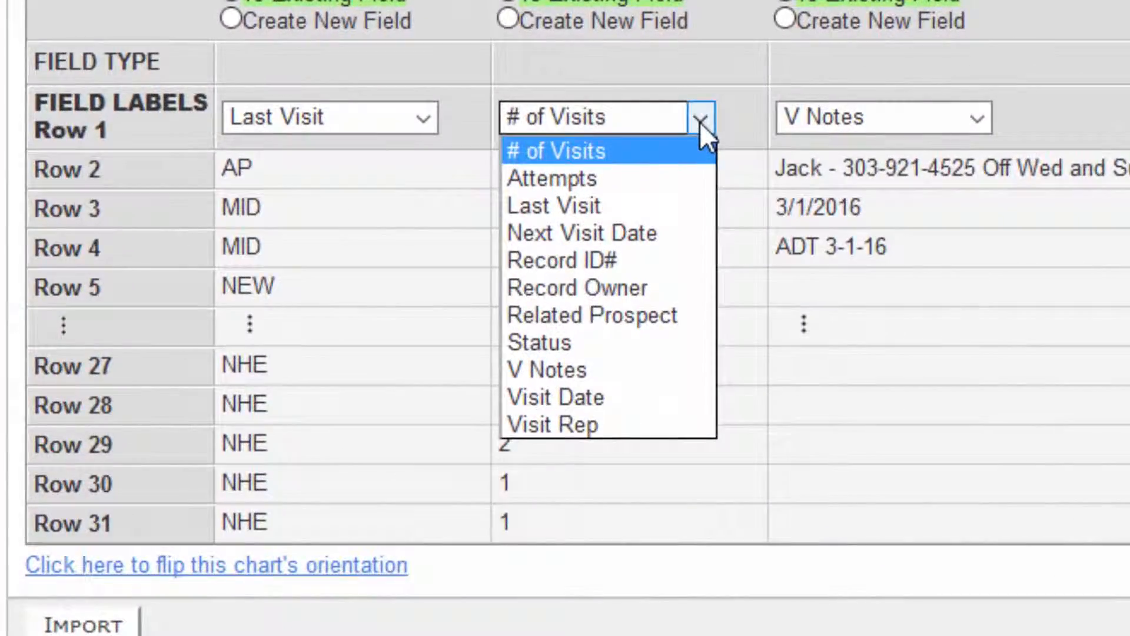
{"action": "left_click", "coordinate": [551, 345]}
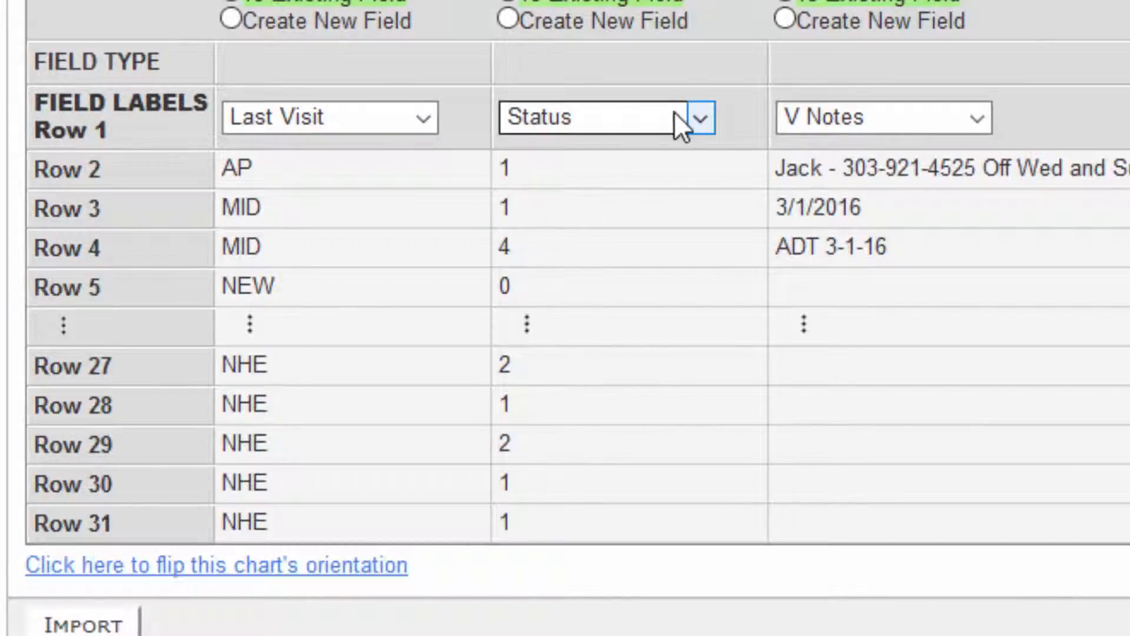
{"action": "left_click", "coordinate": [700, 117]}
{"action": "left_click", "coordinate": [639, 152]}
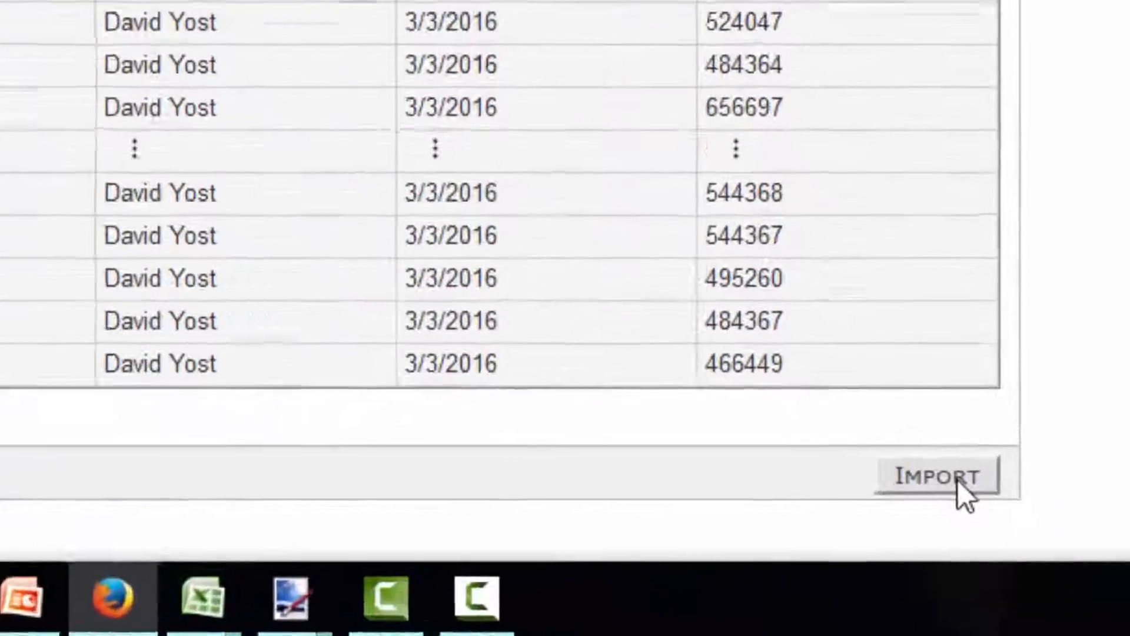
{"action": "left_click", "coordinate": [1008, 524]}
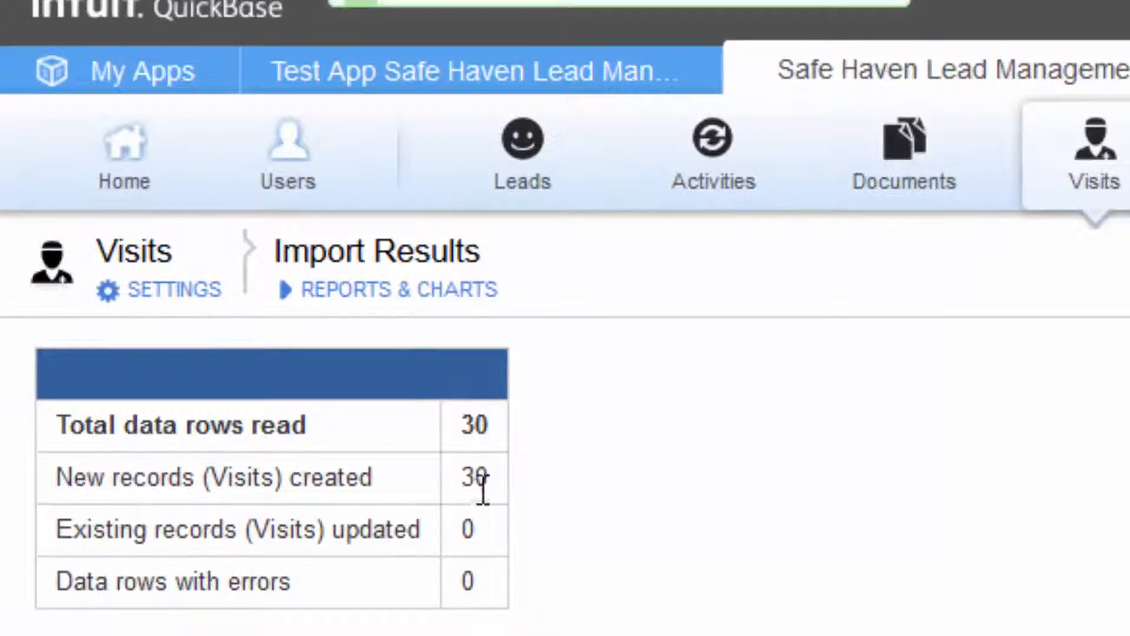
Step: Filter the Visits report to the single rep and a visit date of 03-03-2016 (today)
{"action": "left_click", "coordinate": [1113, 167]}
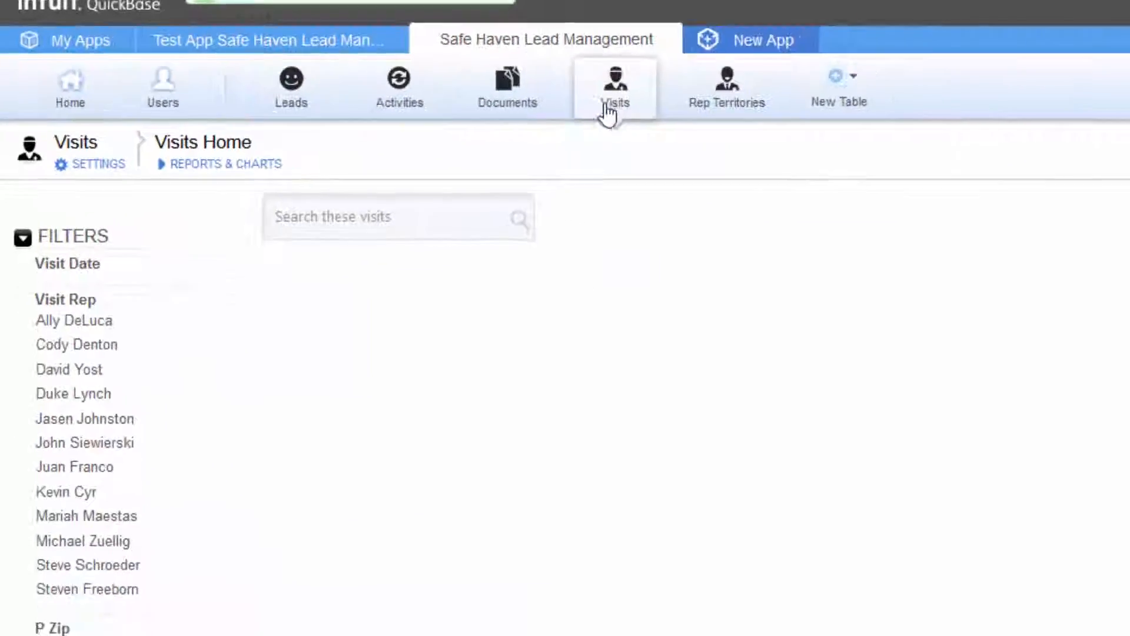
{"action": "left_click", "coordinate": [67, 430]}
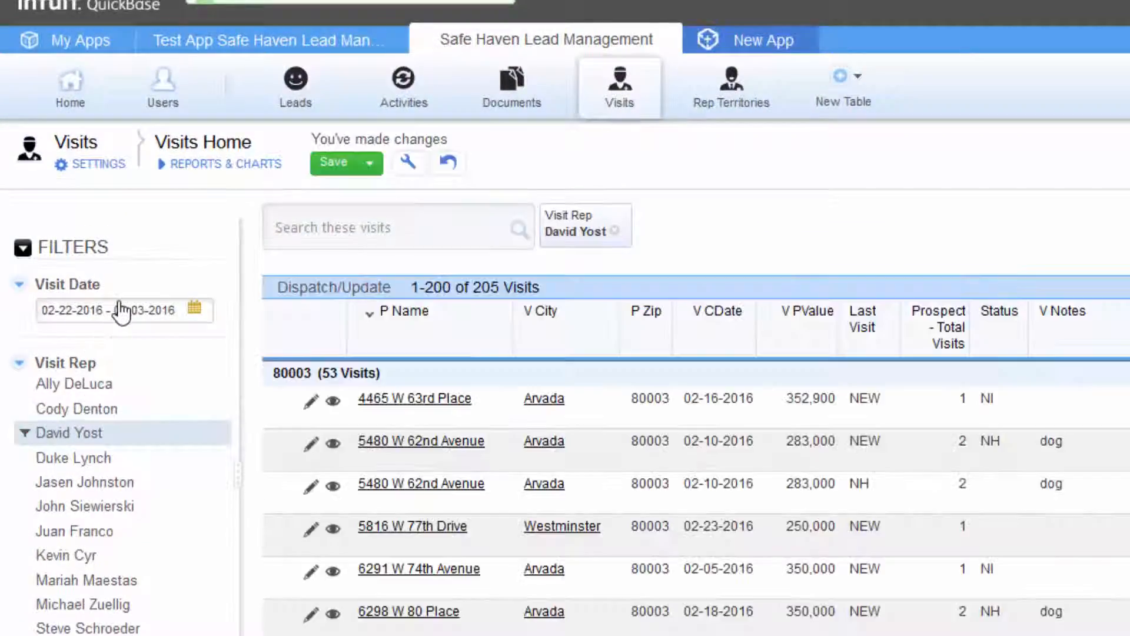
{"action": "left_click", "coordinate": [121, 310]}
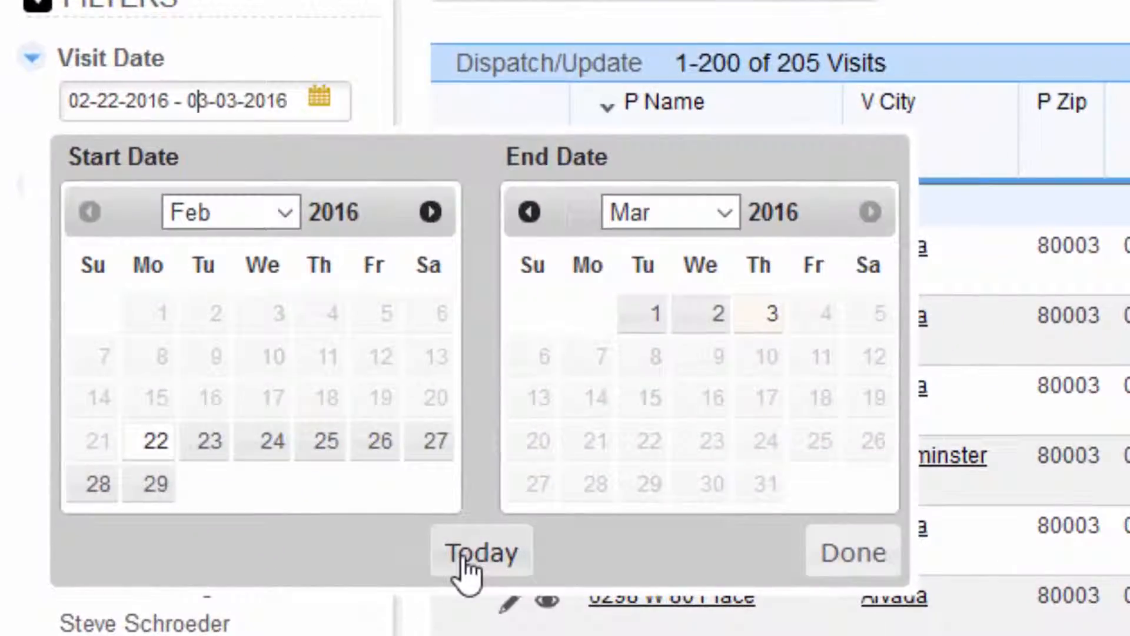
{"action": "left_click", "coordinate": [286, 586]}
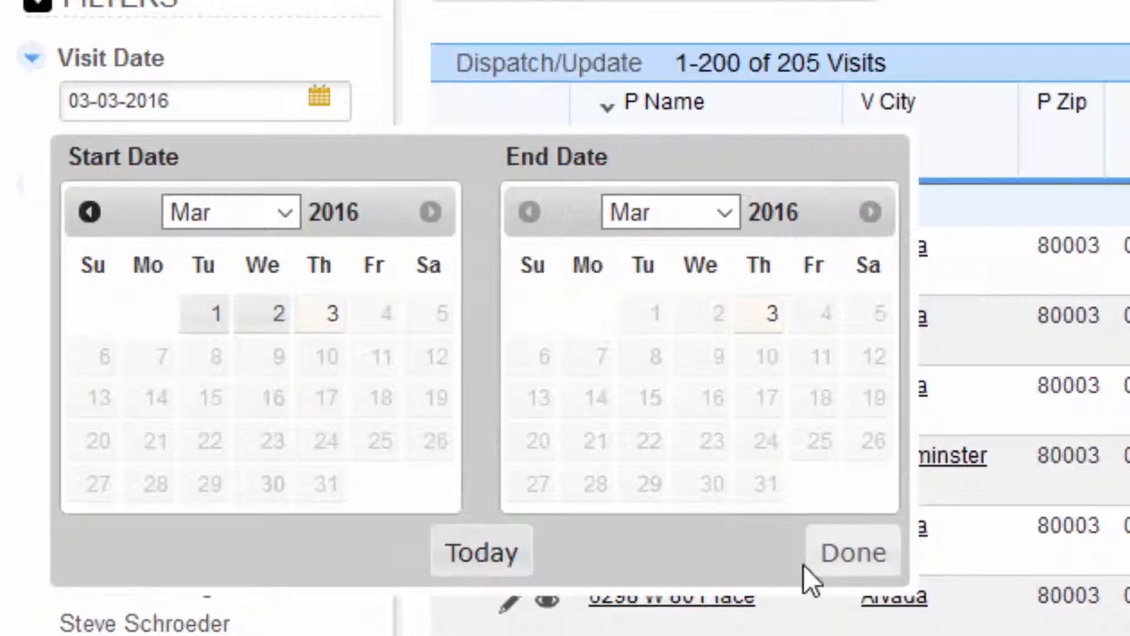
{"action": "left_click", "coordinate": [830, 564]}
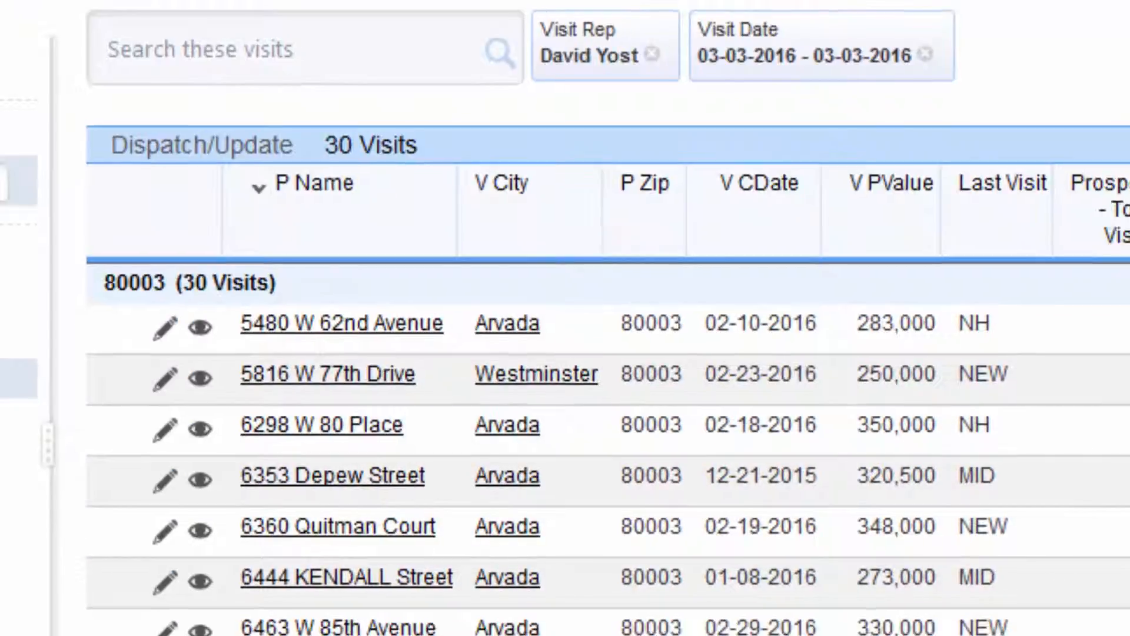
{"action": "scroll", "coordinate": [565, 265], "scroll_direction": "down", "scroll_amount": 10}
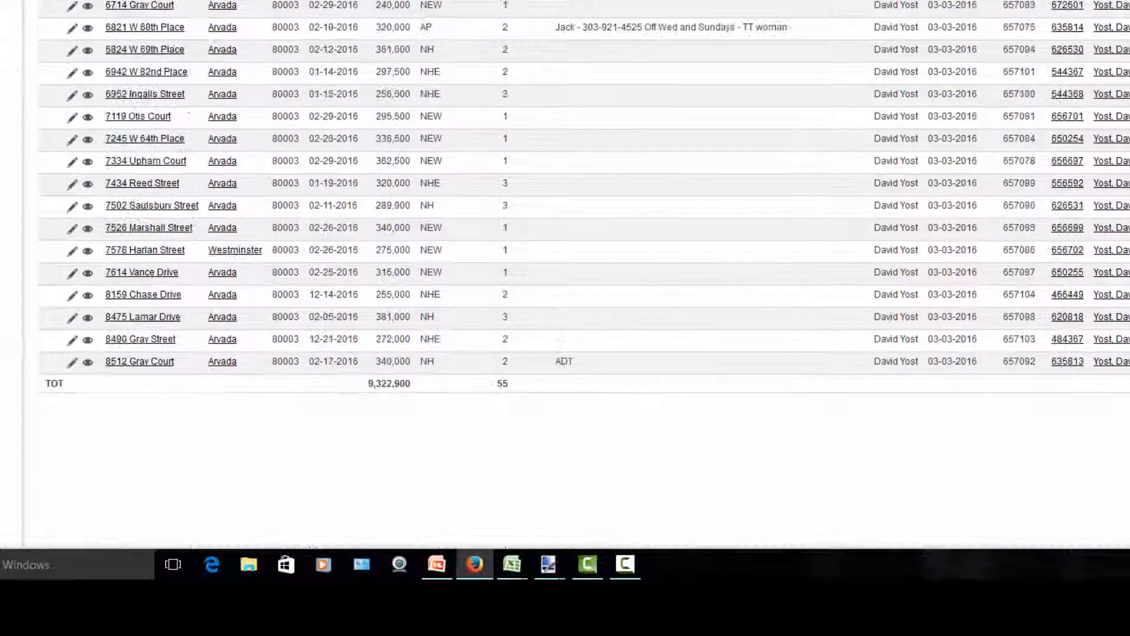
{"action": "scroll", "coordinate": [566, 265], "scroll_direction": "up", "scroll_amount": 10}
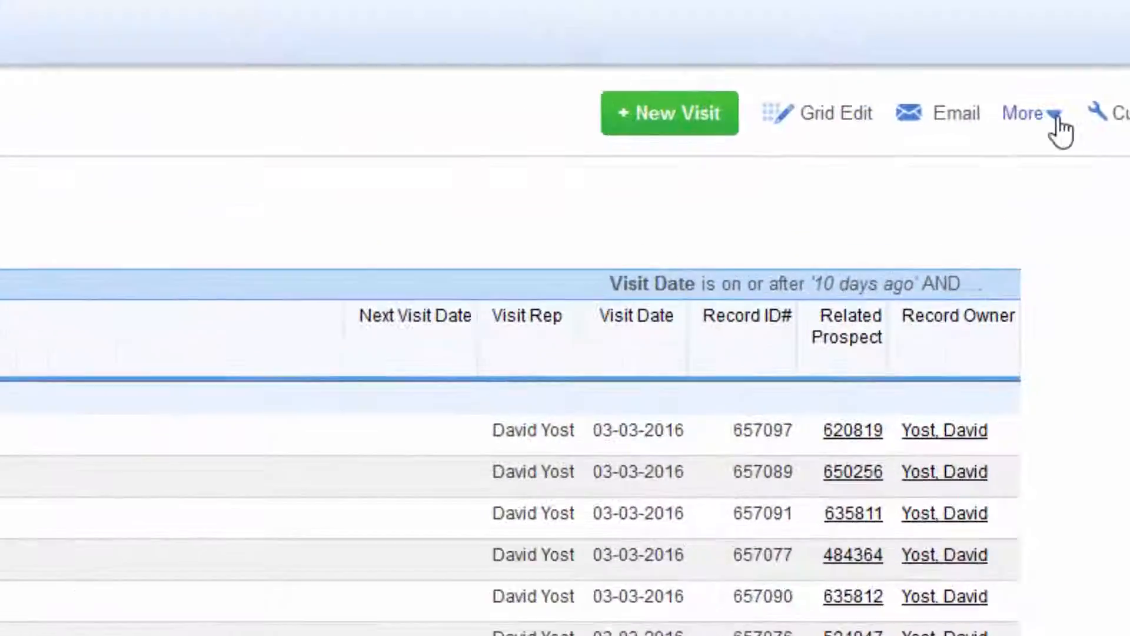
Step: Export the filtered visits to Excel, auto-fit all columns, and copy address, city and zip for rows 2–31
{"action": "left_click", "coordinate": [1058, 118]}
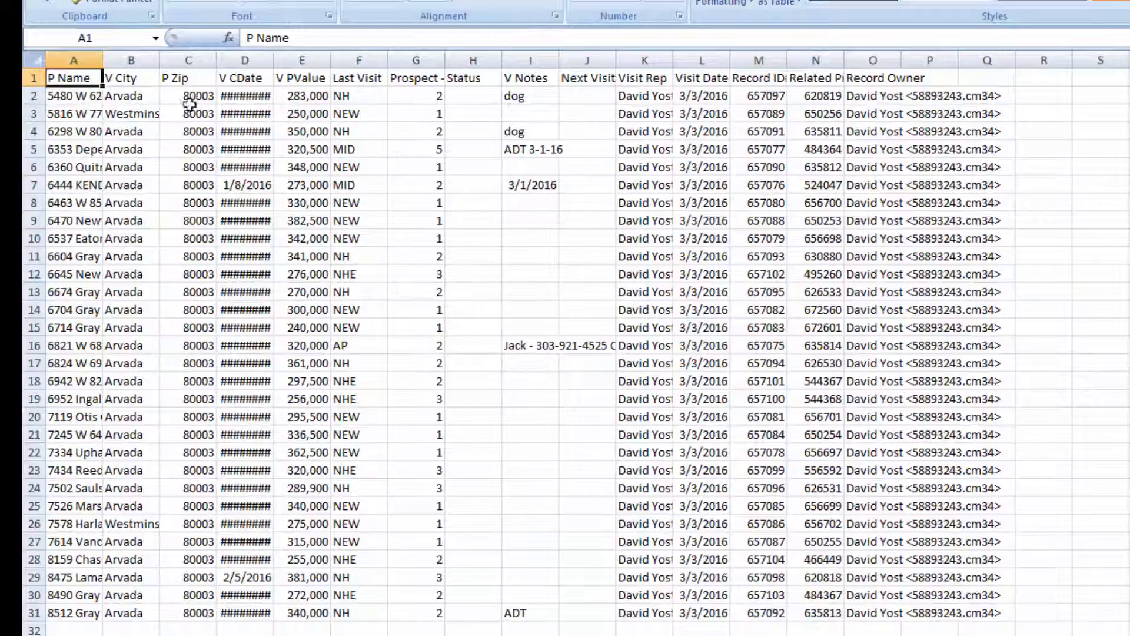
{"action": "left_click", "coordinate": [32, 58]}
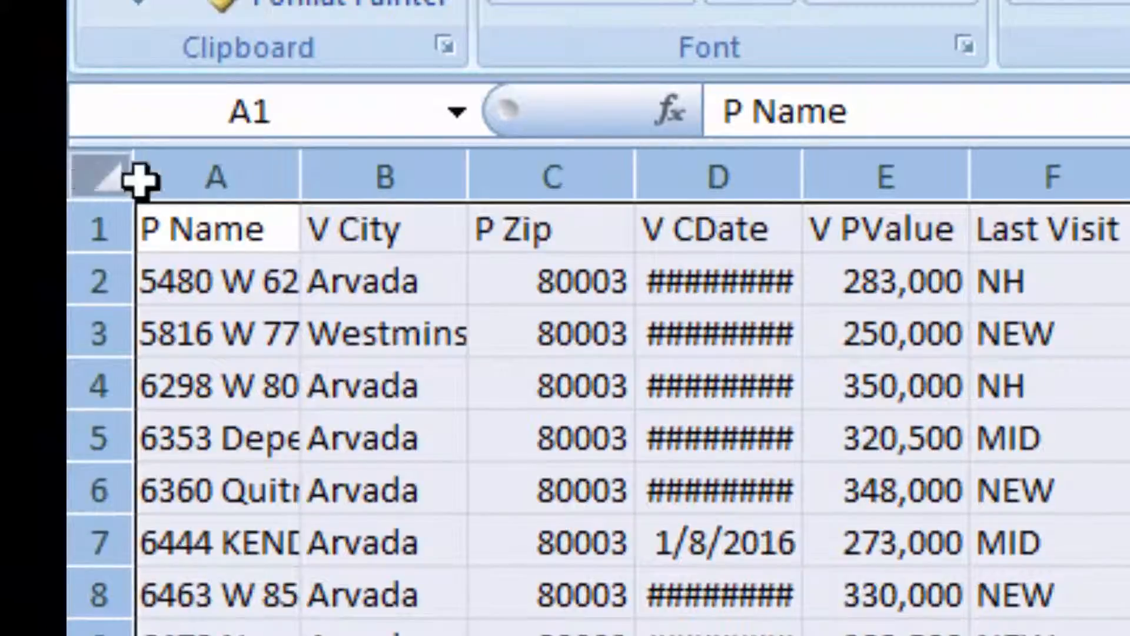
{"action": "double_click", "coordinate": [296, 178]}
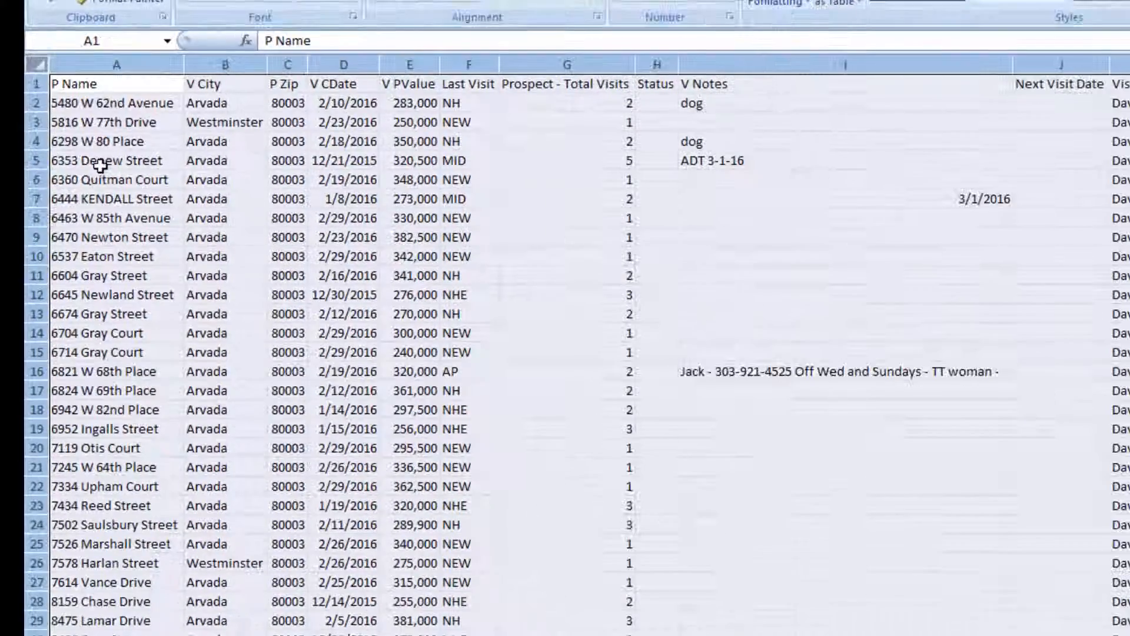
{"action": "left_click_drag", "start_coordinate": [79, 112], "coordinate": [279, 632]}
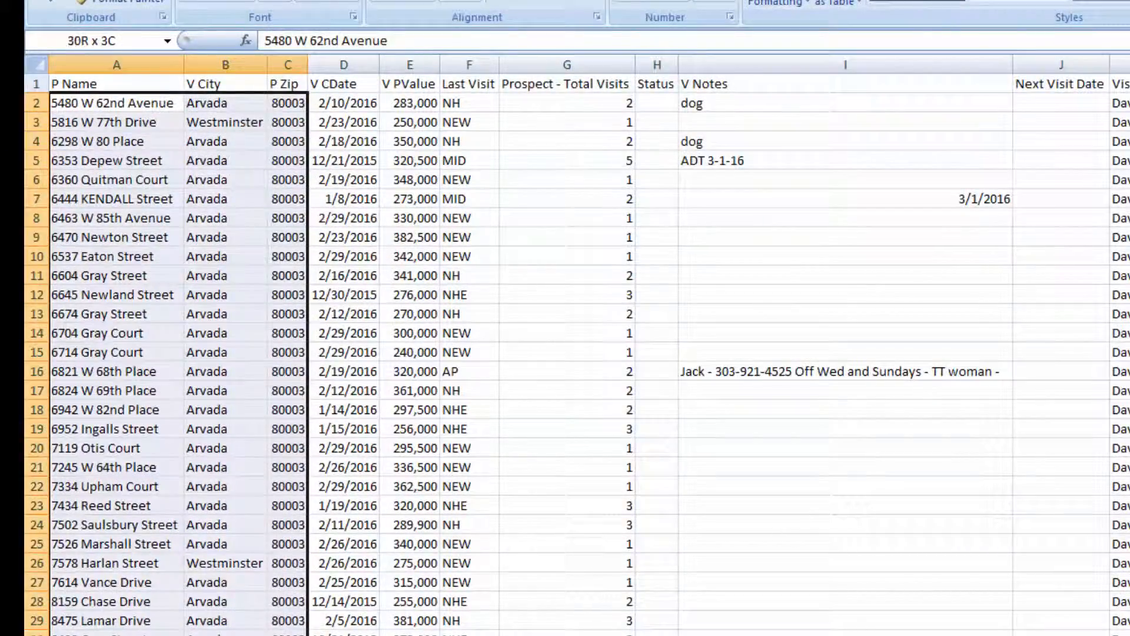
{"action": "key", "text": "ctrl+c"}
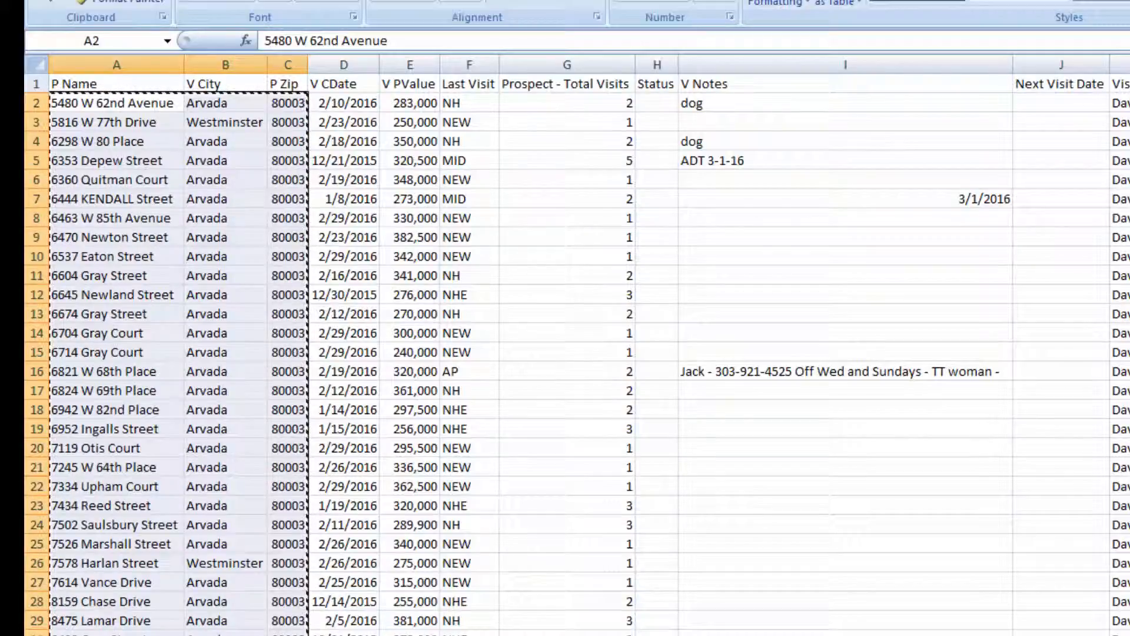
{"action": "key", "text": "alt+Tab"}
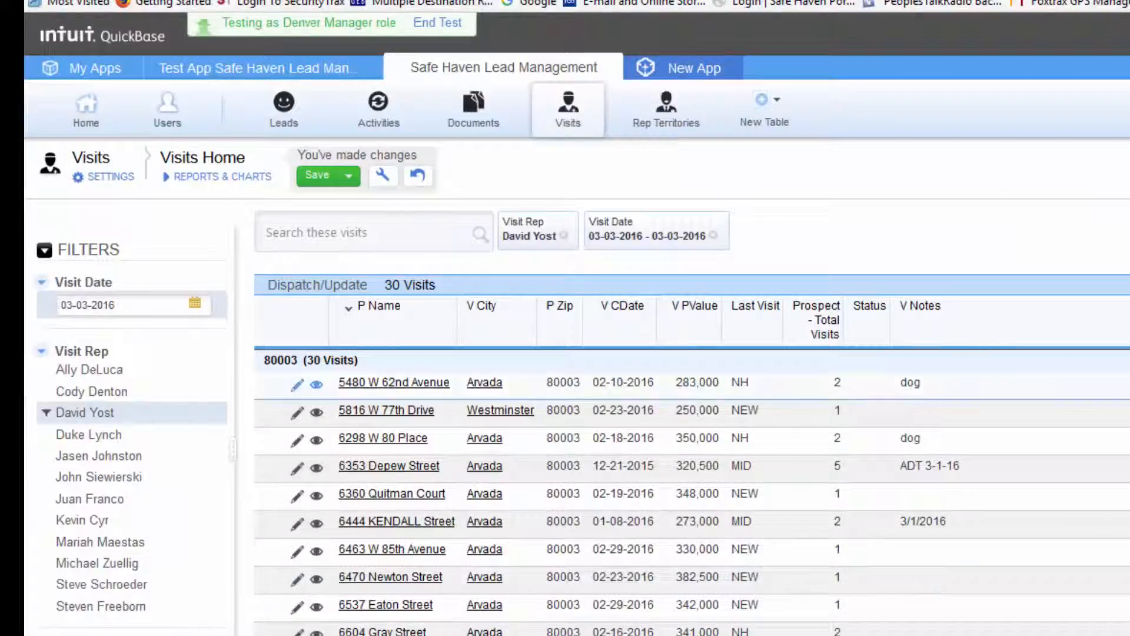
Step: In a new OptiMap tab, bulk-add the 30 pasted visit addresses as route destinations
{"action": "key", "text": "ctrl+t"}
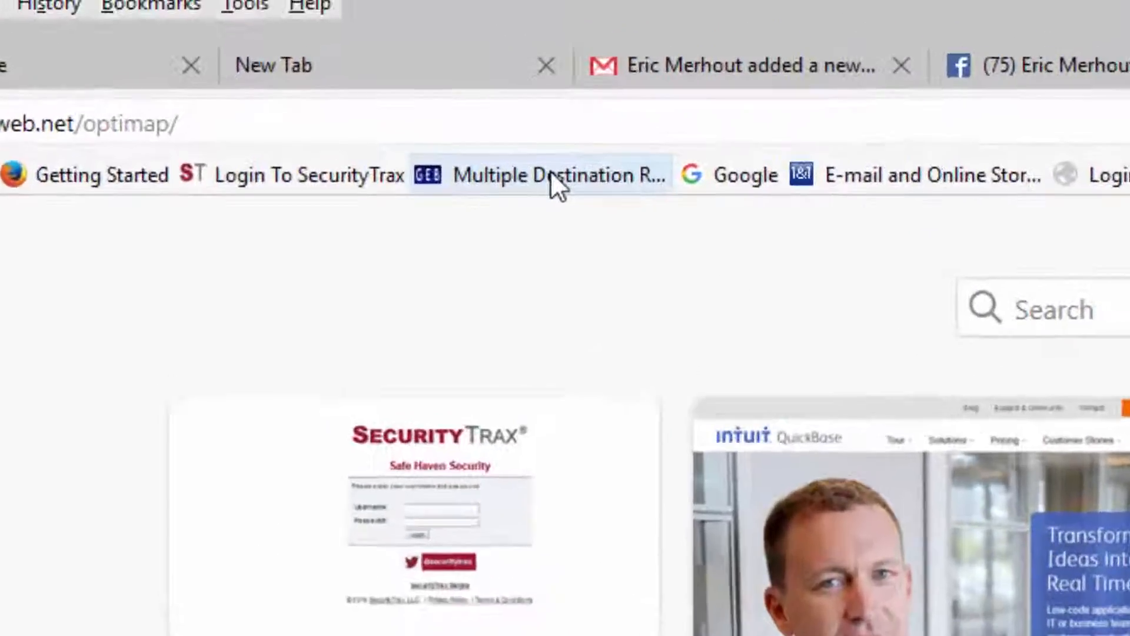
{"action": "left_click", "coordinate": [552, 175]}
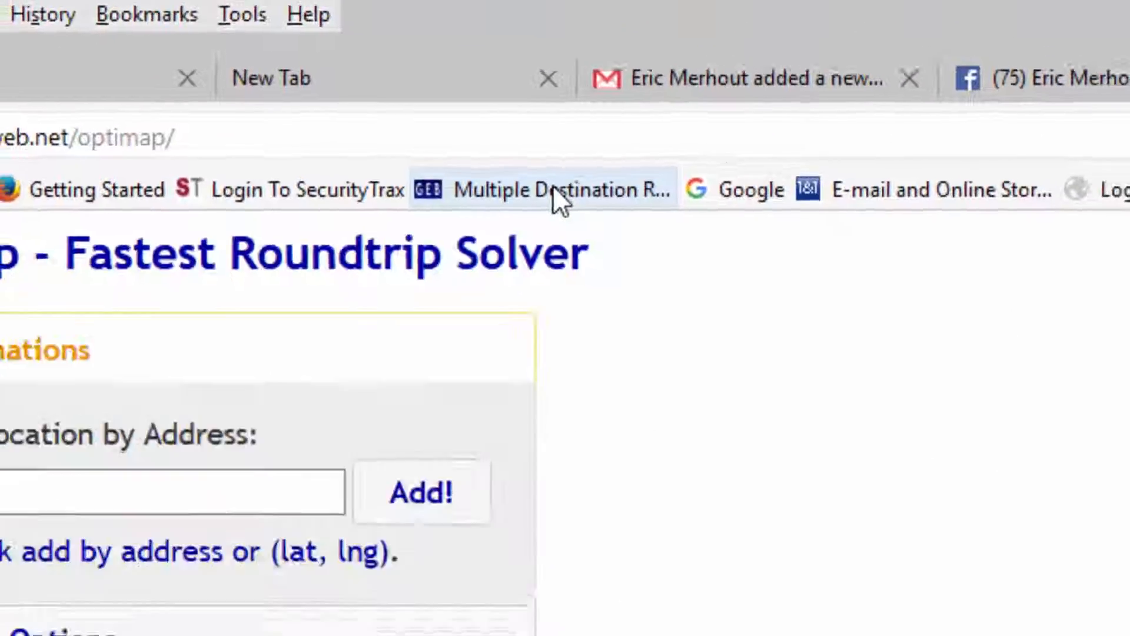
{"action": "left_click", "coordinate": [192, 282]}
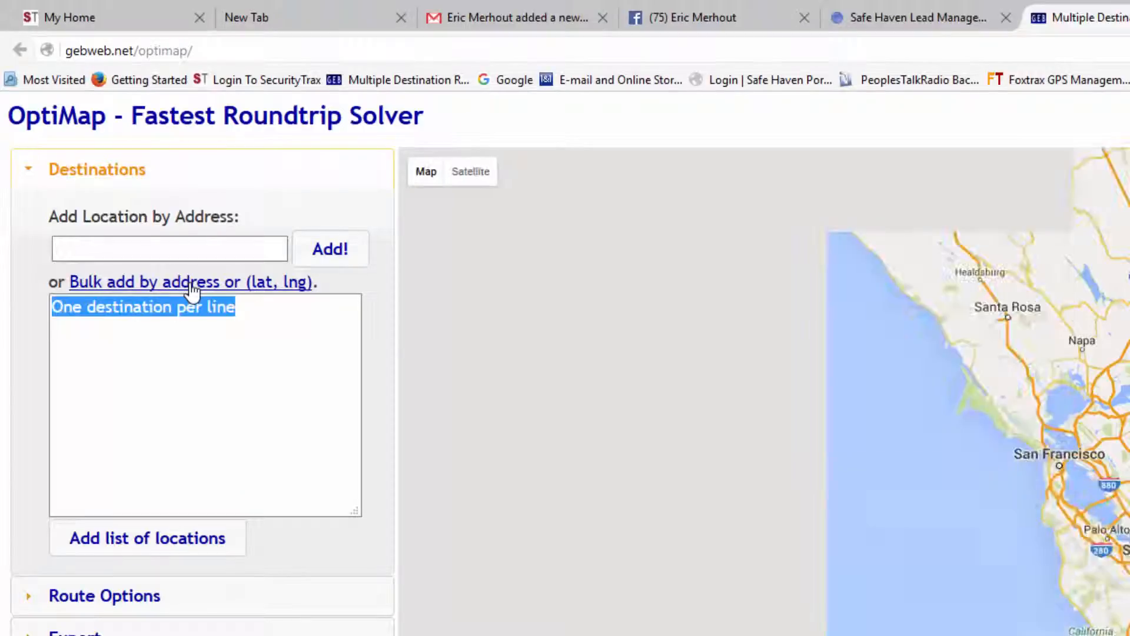
{"action": "key", "text": "ctrl+v"}
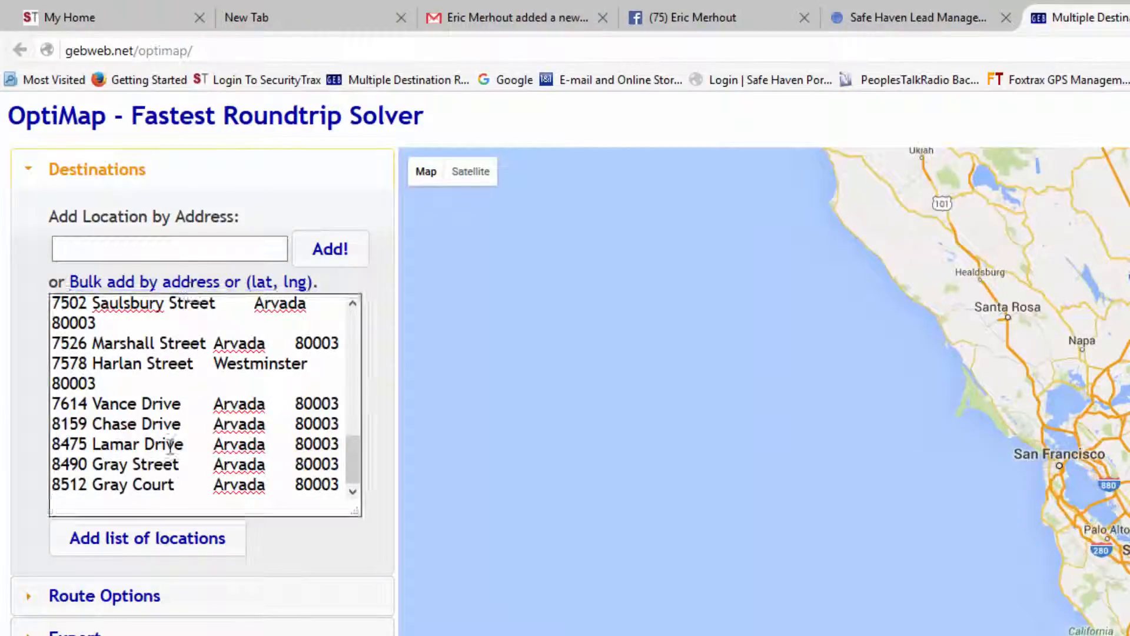
{"action": "left_click", "coordinate": [146, 545]}
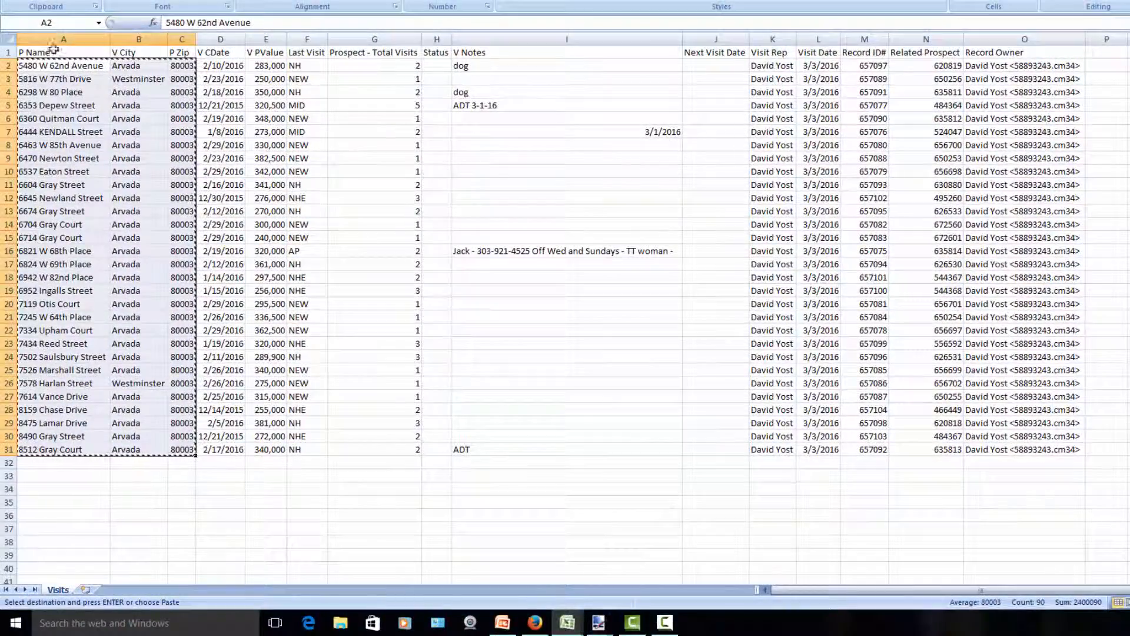
Step: Clear the header row and put the rep name and visit date into A1:B1
{"action": "left_click_drag", "start_coordinate": [53, 48], "coordinate": [722, 44]}
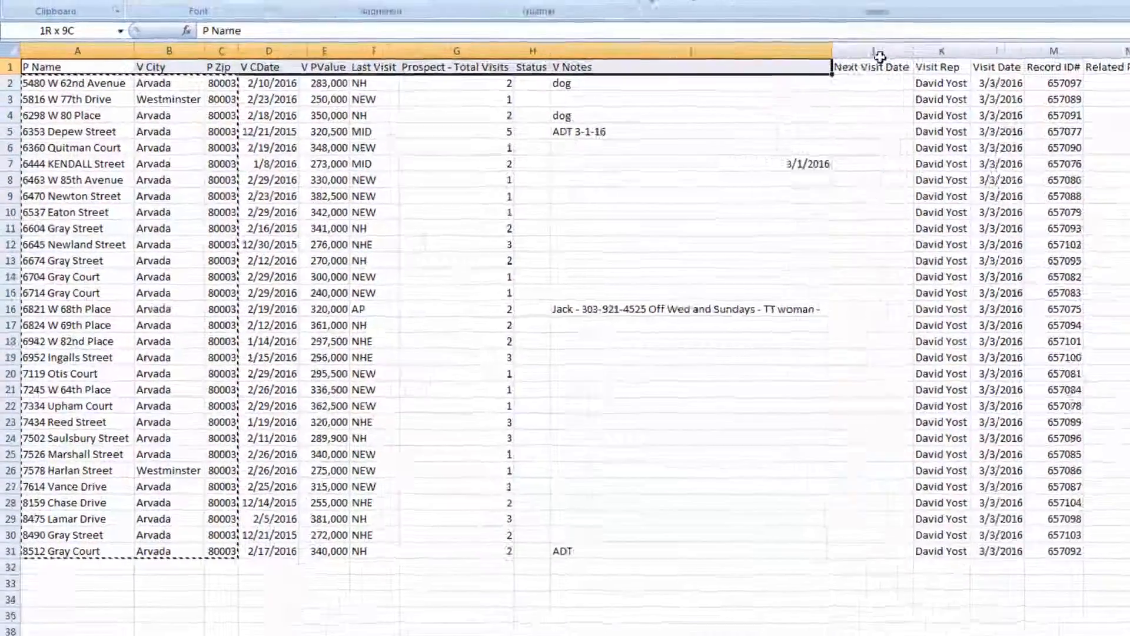
{"action": "left_click_drag", "start_coordinate": [879, 57], "coordinate": [1125, 58]}
{"action": "key", "text": "Delete"}
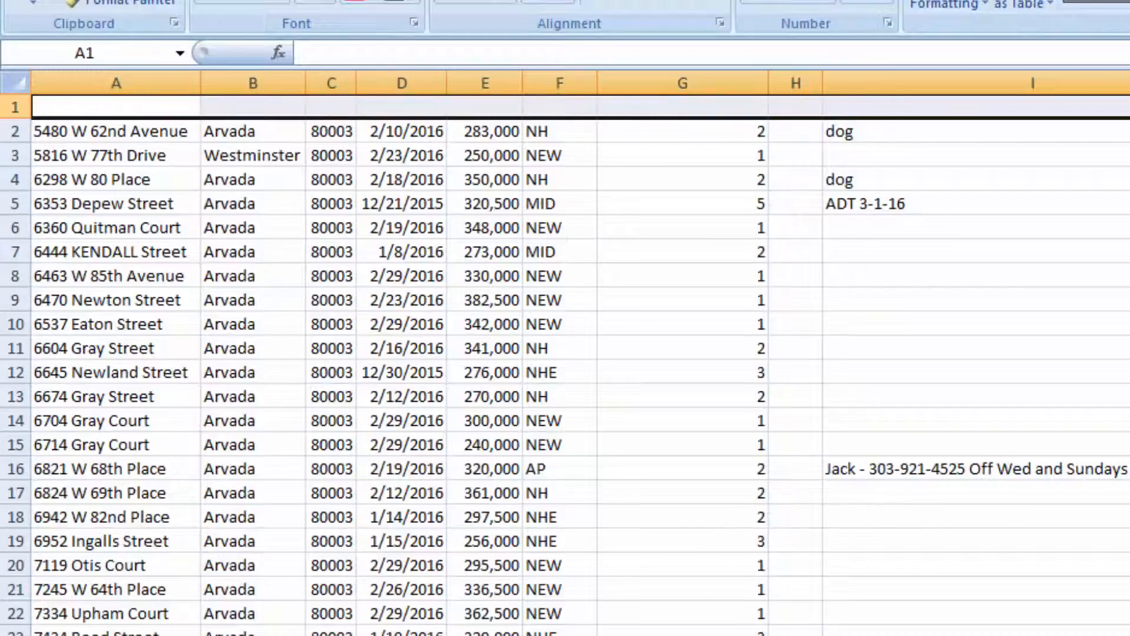
{"action": "left_click_drag", "start_coordinate": [974, 109], "coordinate": [891, 101]}
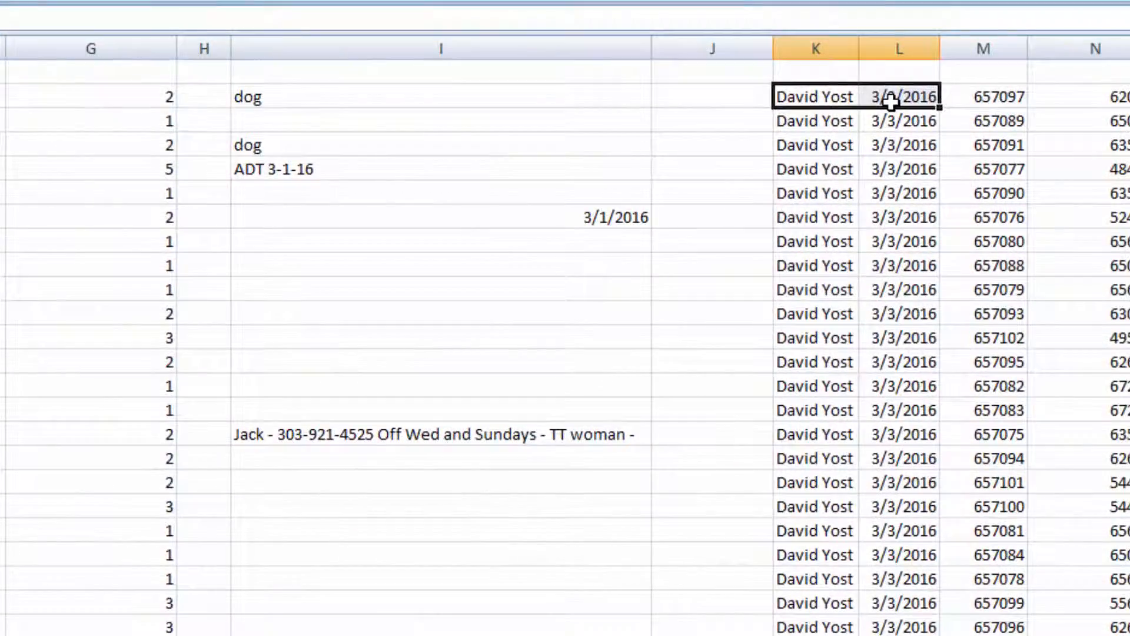
{"action": "key", "text": "ctrl+c"}
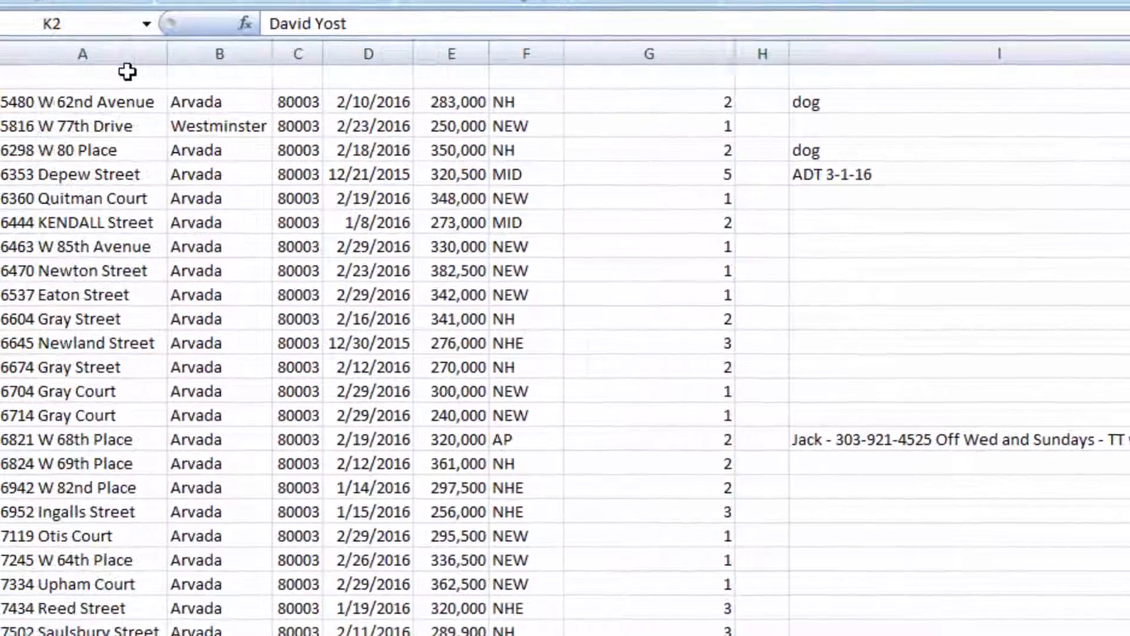
{"action": "left_click", "coordinate": [126, 73]}
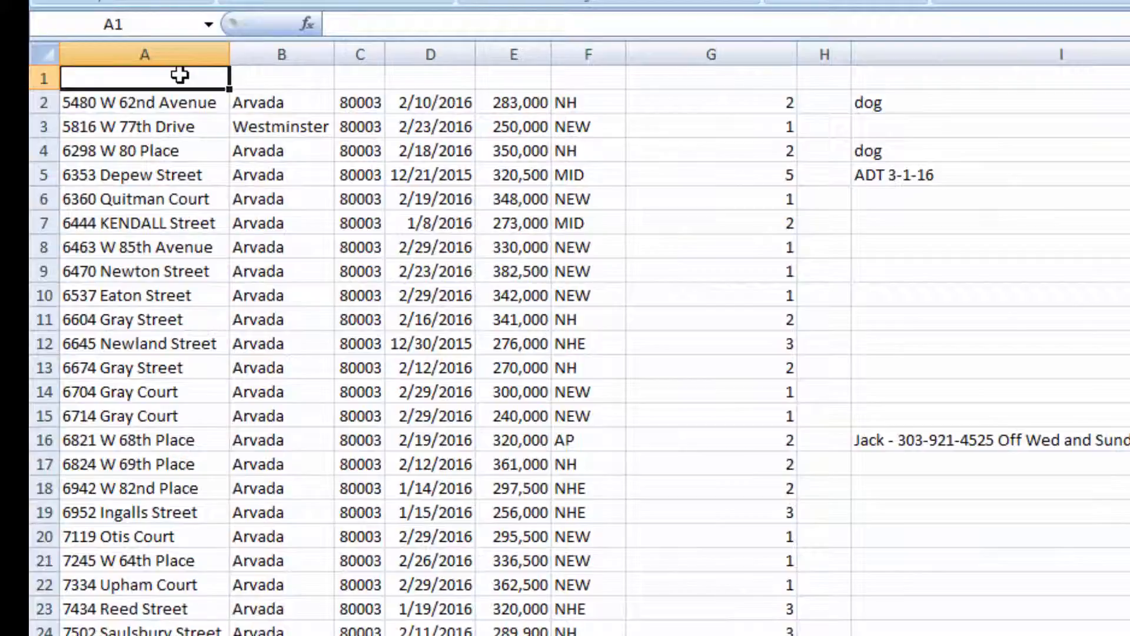
{"action": "key", "text": "ctrl+v"}
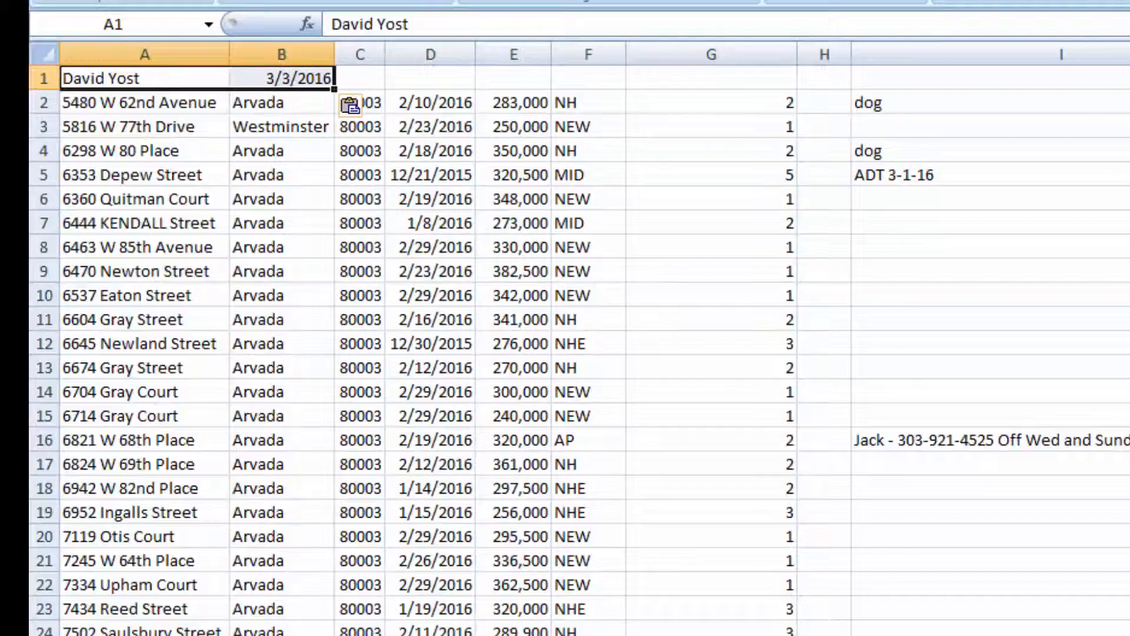
Step: Clear columns K through R and auto-fit all remaining columns
{"action": "left_click_drag", "start_coordinate": [626, 41], "coordinate": [1042, 36]}
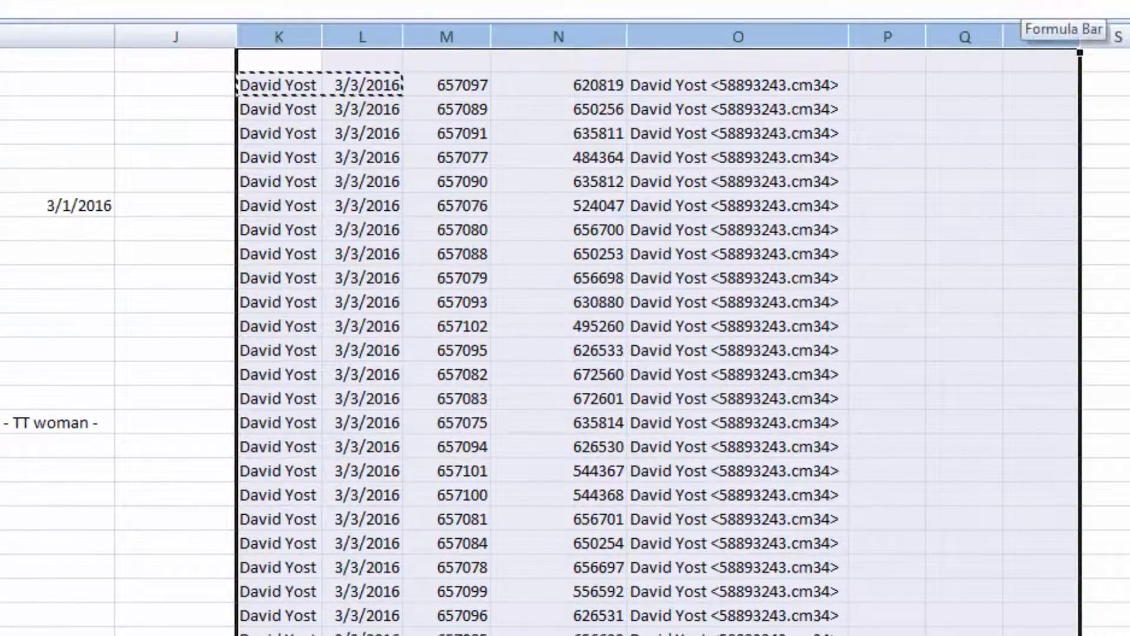
{"action": "key", "text": "Delete"}
{"action": "left_click", "coordinate": [459, 147]}
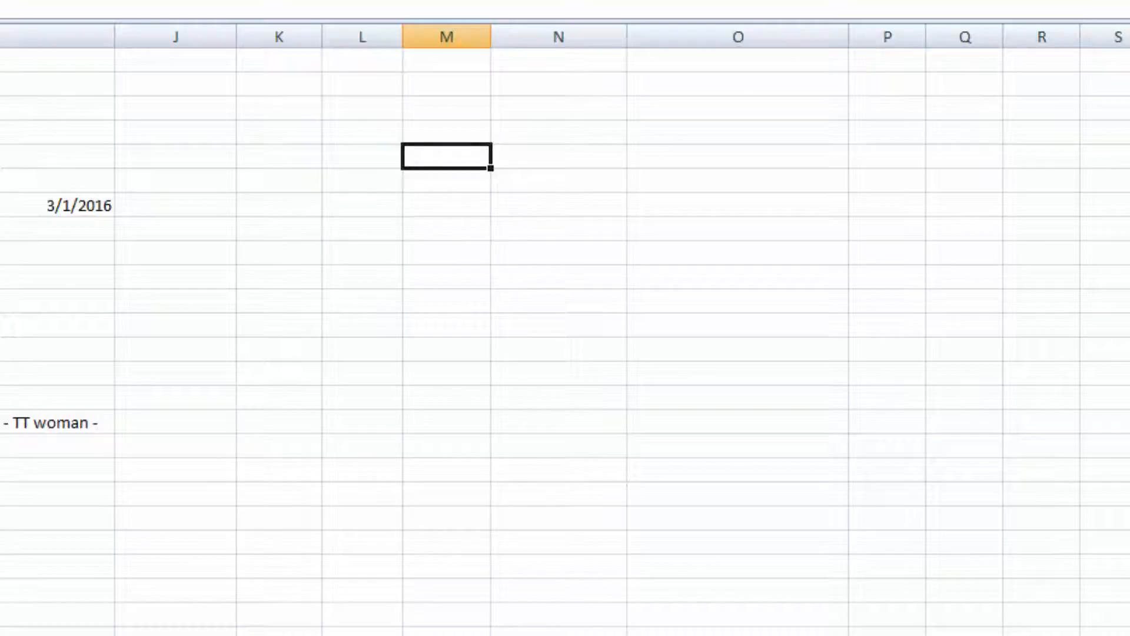
{"action": "left_click", "coordinate": [16, 60]}
{"action": "double_click", "coordinate": [200, 51]}
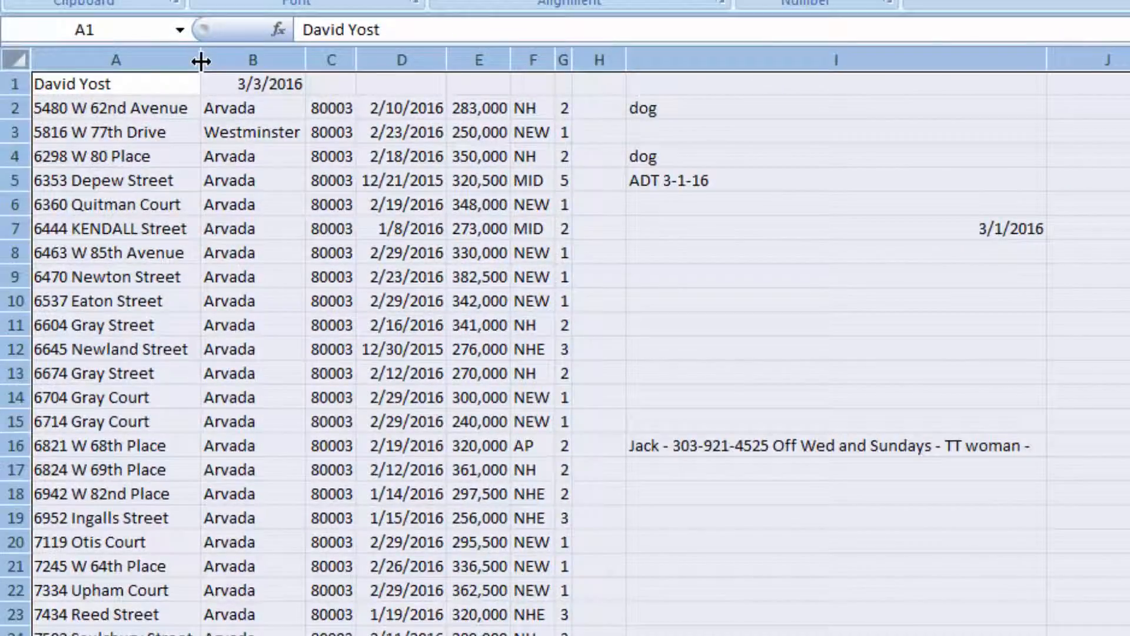
Step: Delete the empty column H
{"action": "left_click", "coordinate": [599, 59]}
{"action": "right_click", "coordinate": [599, 57]}
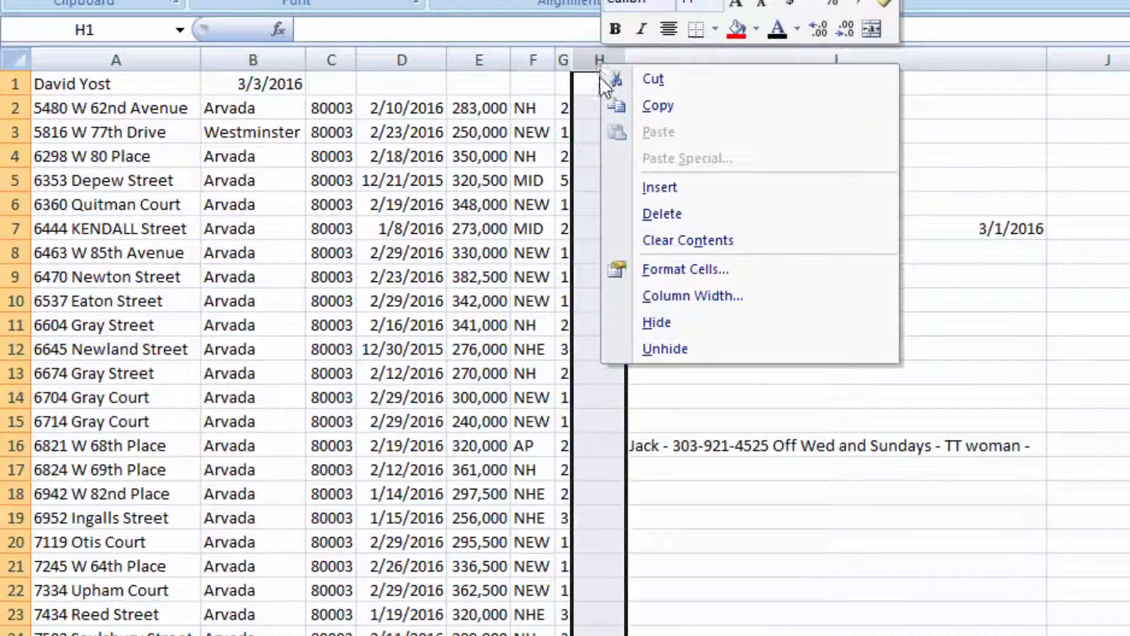
{"action": "left_click", "coordinate": [652, 210]}
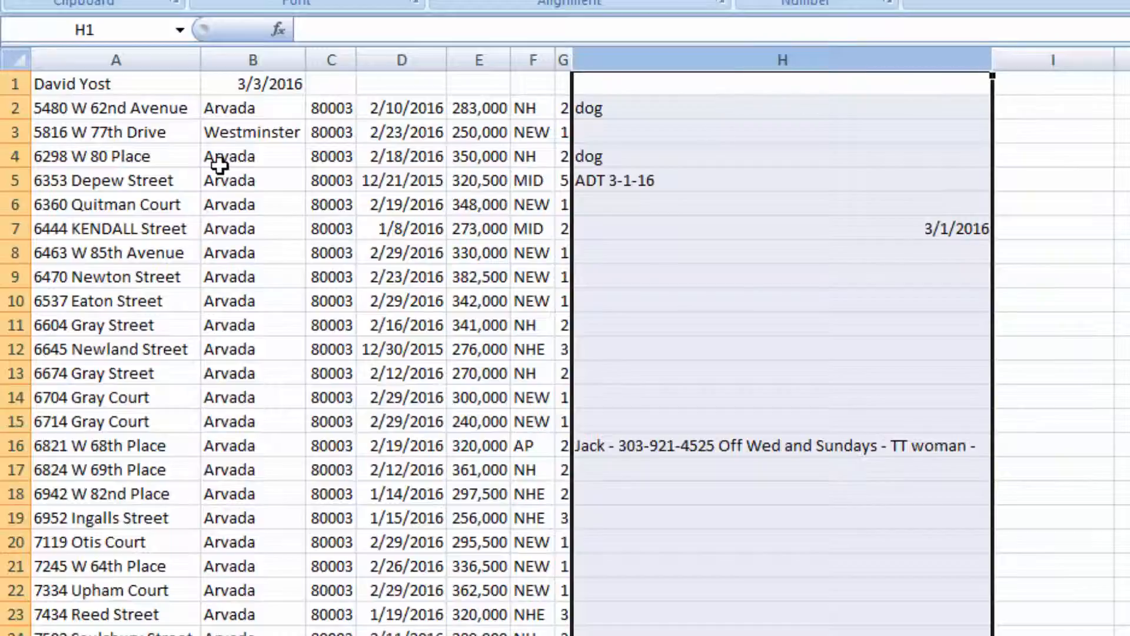
{"action": "left_click", "coordinate": [1118, 229]}
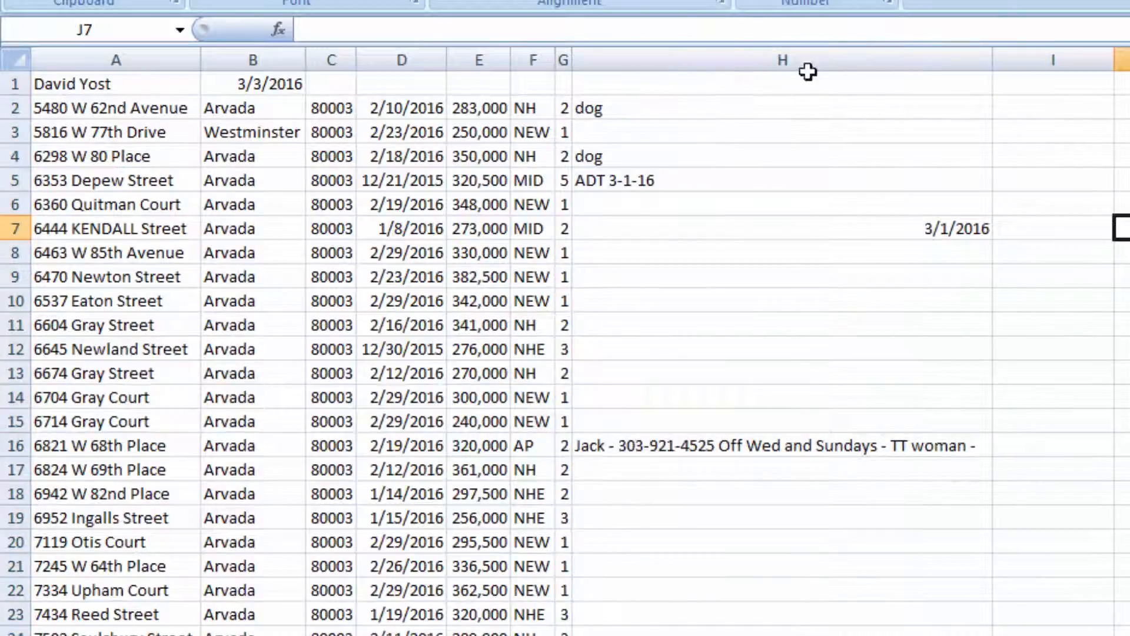
Step: Narrow the notes column H and wrap its text so long notes break across lines
{"action": "left_click", "coordinate": [918, 57]}
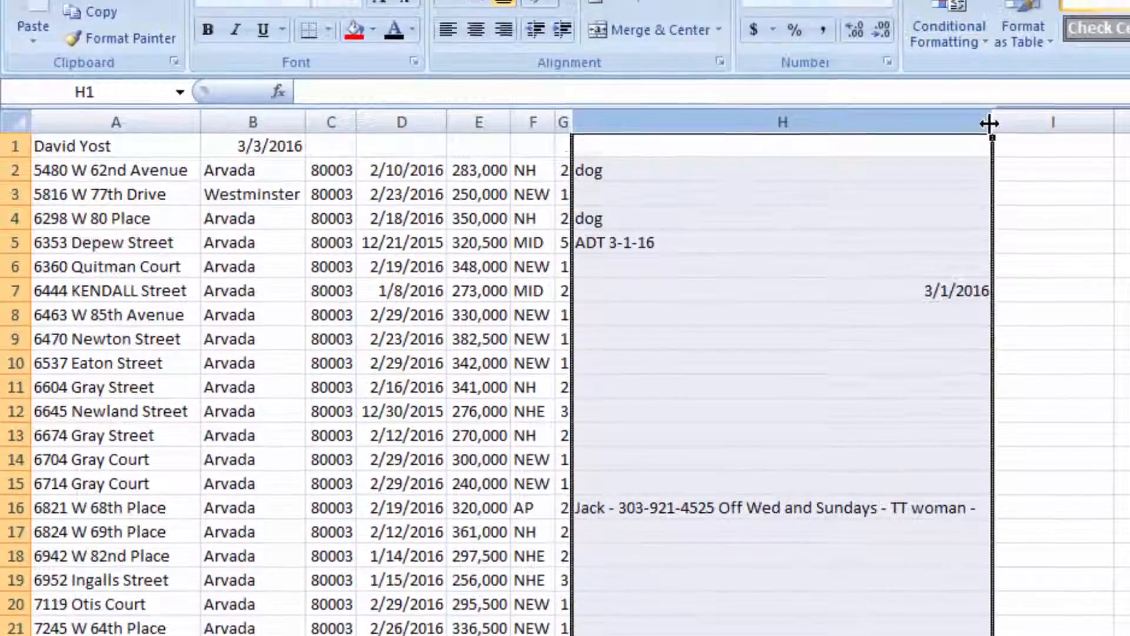
{"action": "left_click_drag", "start_coordinate": [990, 61], "coordinate": [776, 66]}
{"action": "left_click_drag", "start_coordinate": [773, 222], "coordinate": [769, 222]}
{"action": "left_click", "coordinate": [632, 94]}
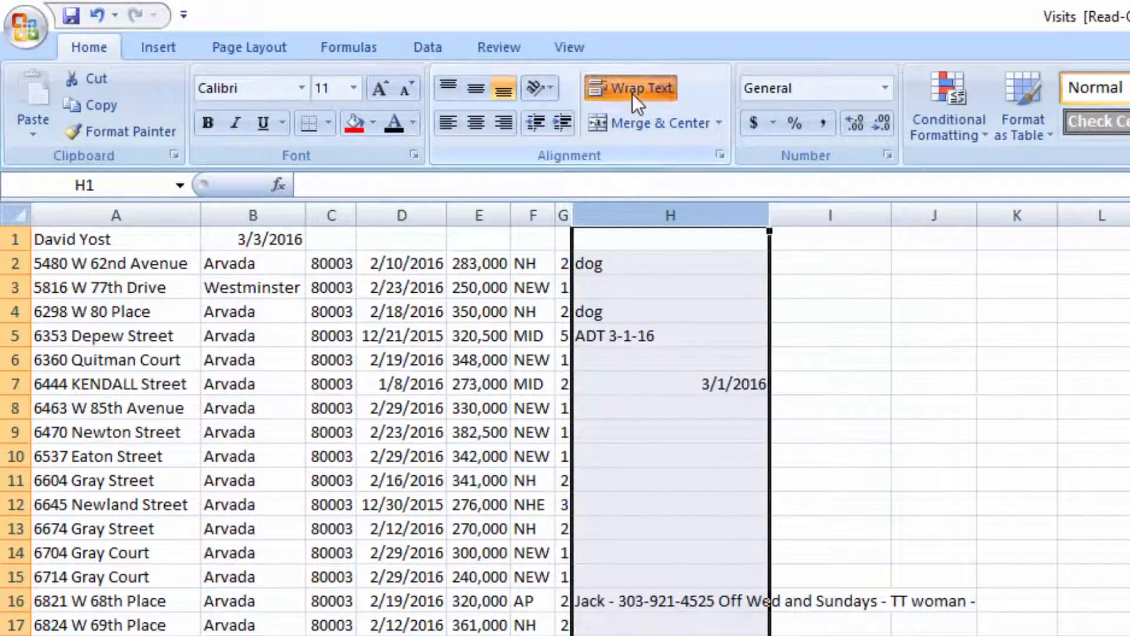
{"action": "left_click", "coordinate": [850, 364]}
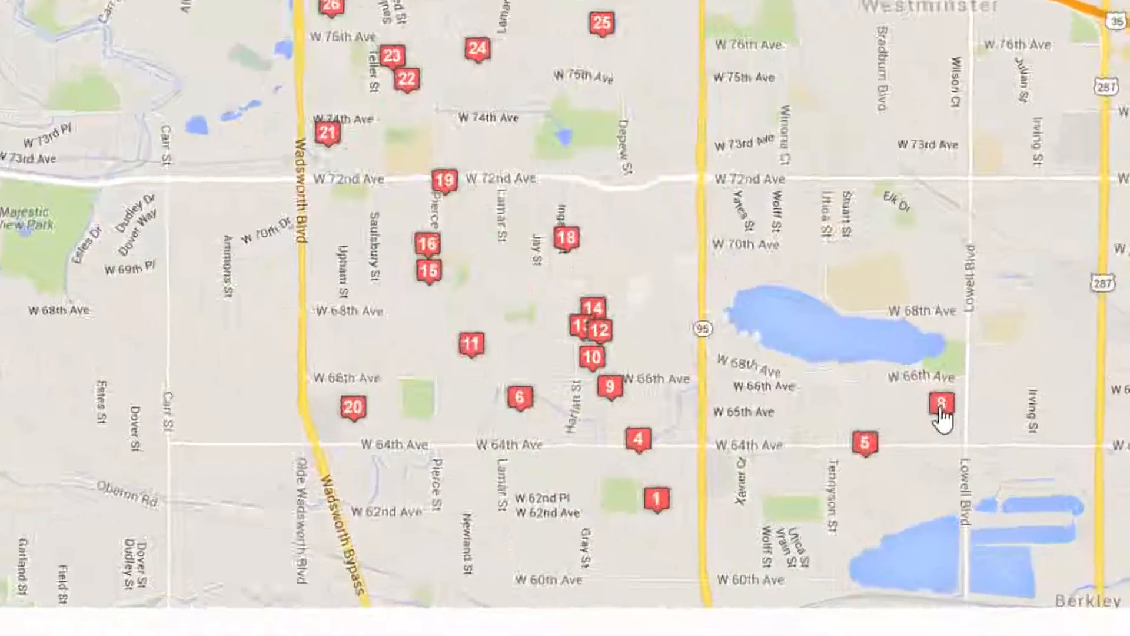
{"action": "left_click", "coordinate": [1018, 498]}
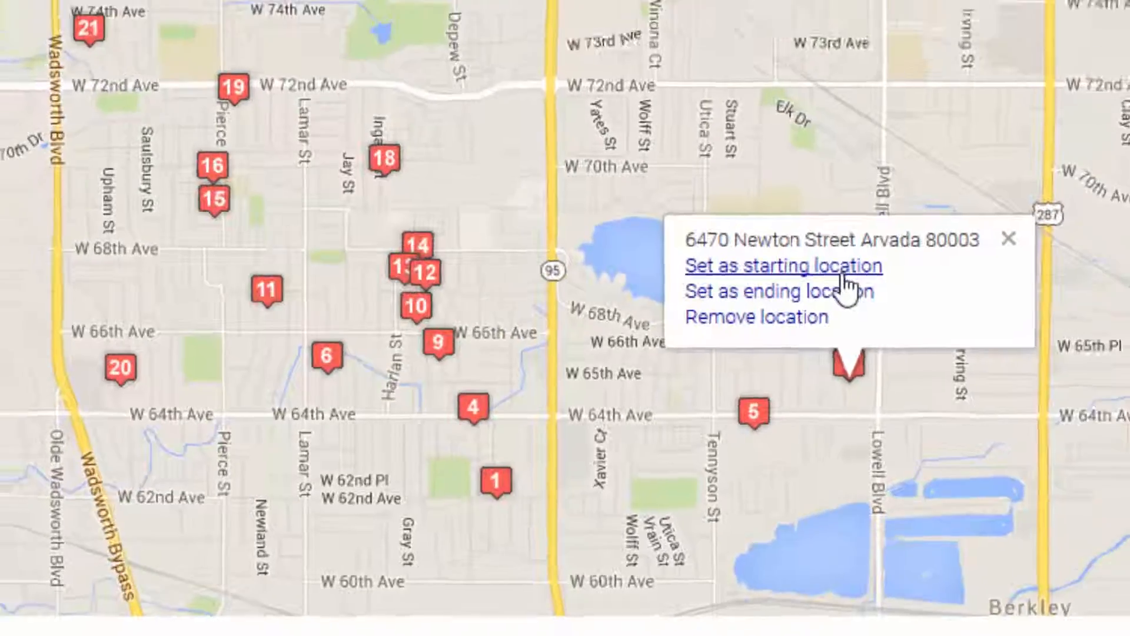
{"action": "left_click", "coordinate": [866, 227]}
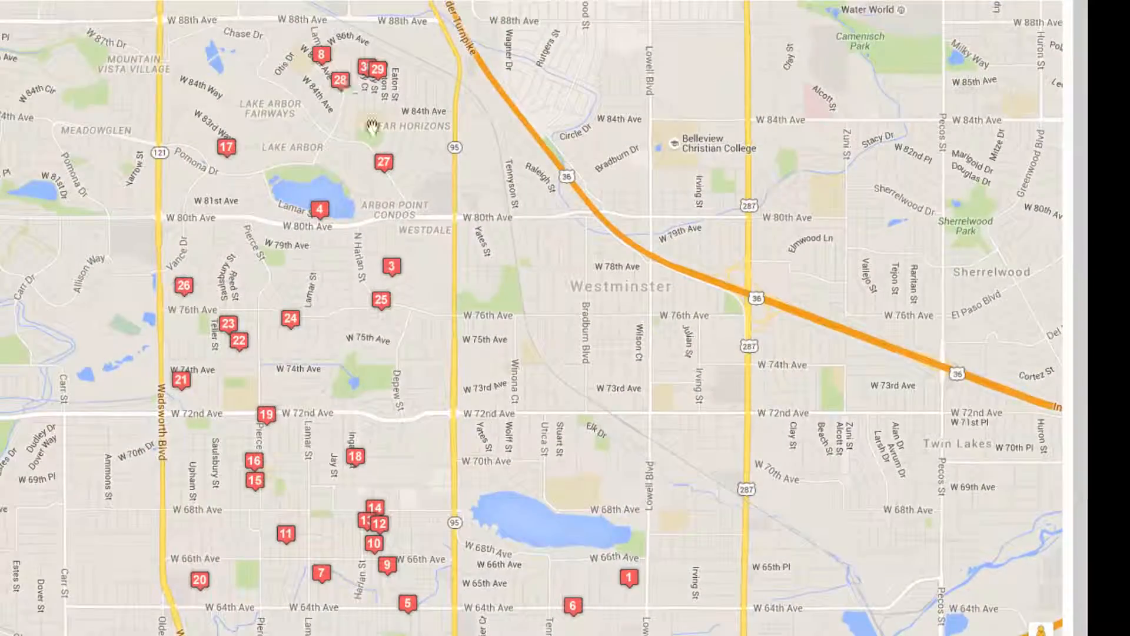
{"action": "left_click", "coordinate": [322, 56]}
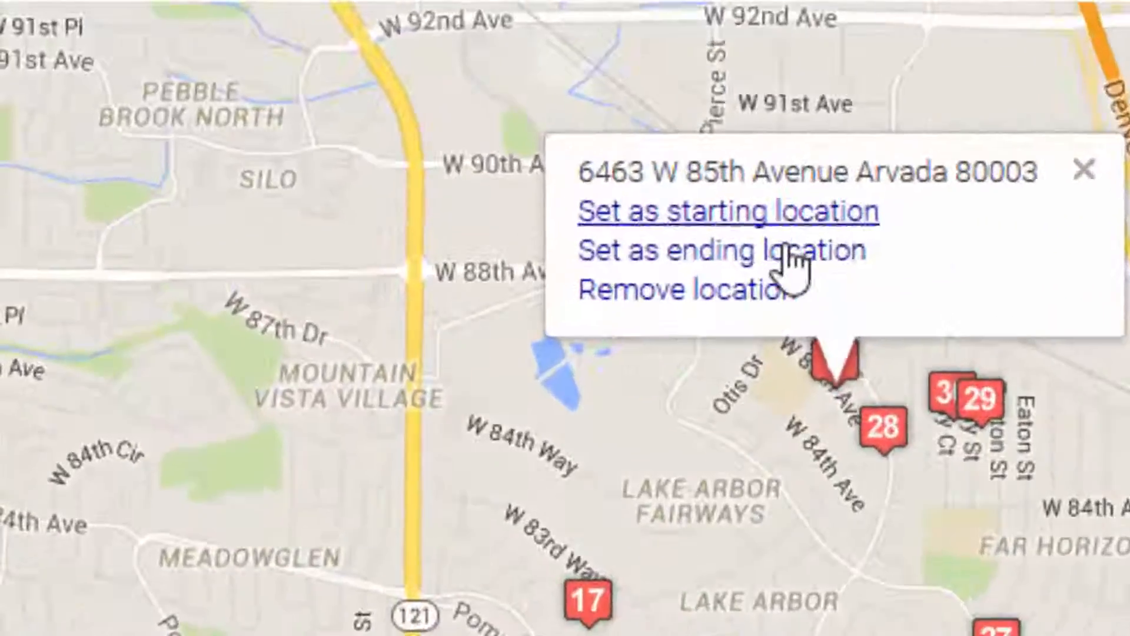
{"action": "left_click", "coordinate": [795, 265]}
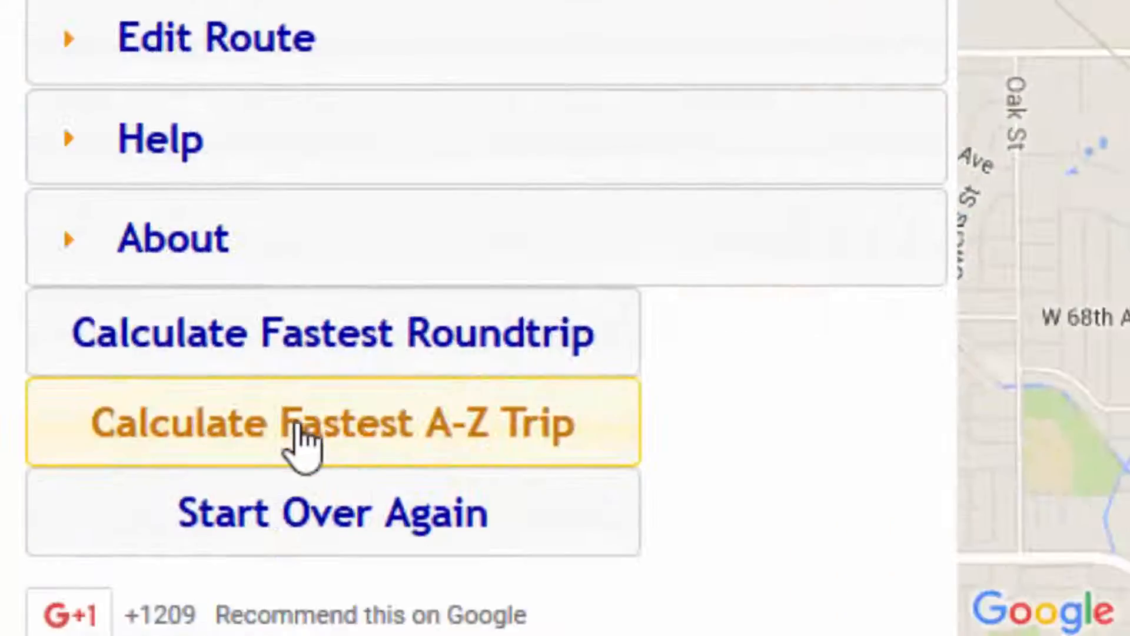
{"action": "left_click", "coordinate": [300, 446]}
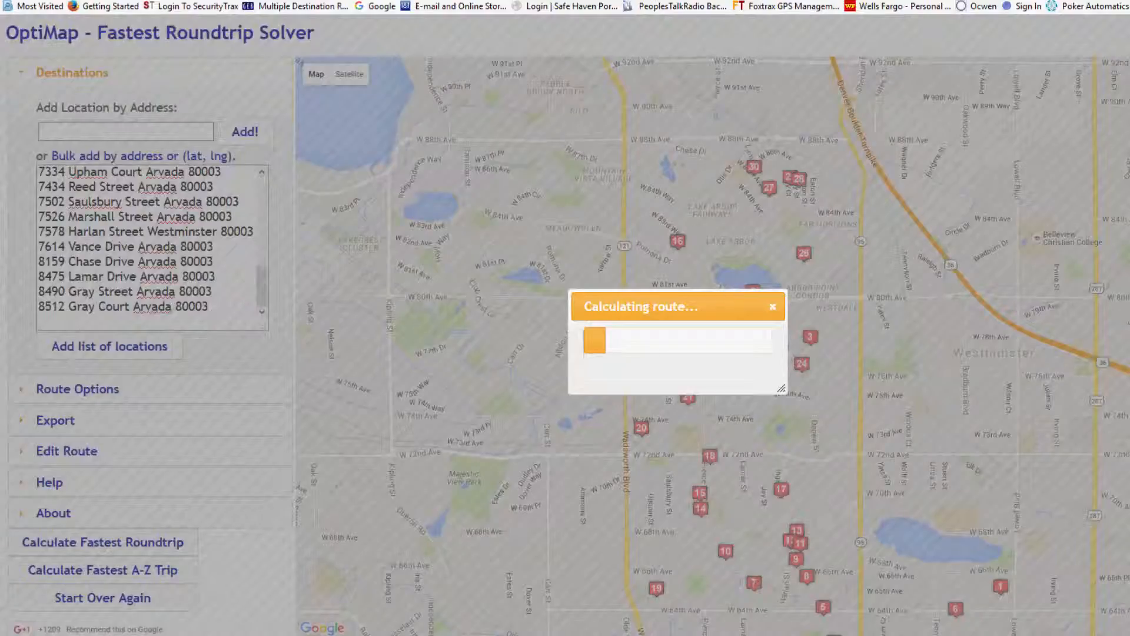
{"action": "left_click", "coordinate": [766, 595]}
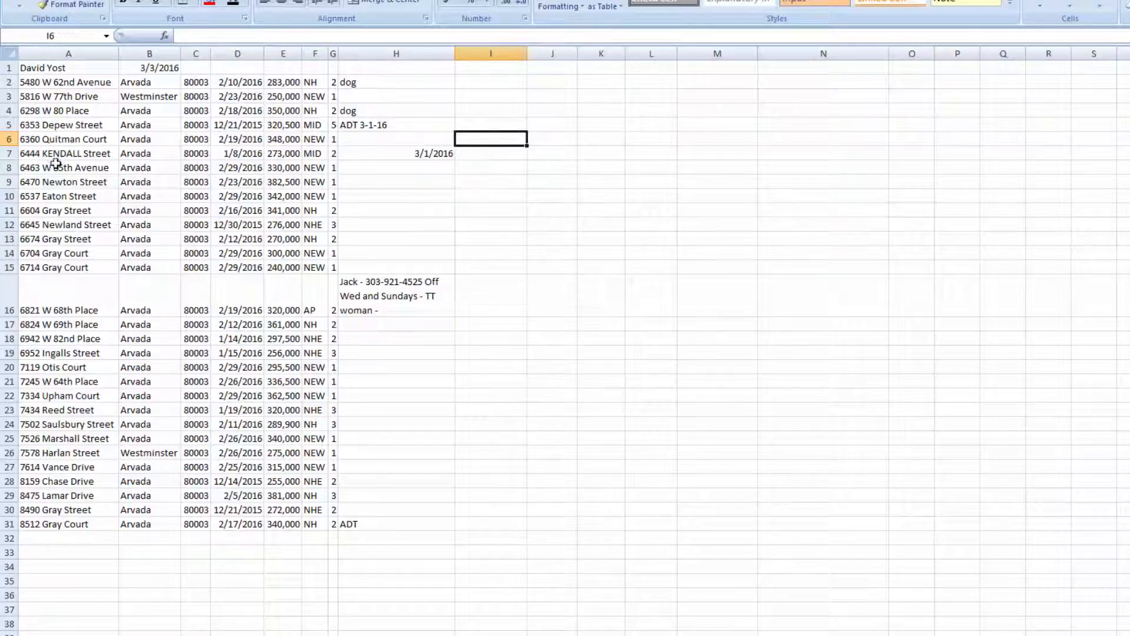
Step: Apply an outline border plus inside horizontal lines to A2:I31 through Format Cells
{"action": "left_click_drag", "start_coordinate": [22, 86], "coordinate": [484, 524]}
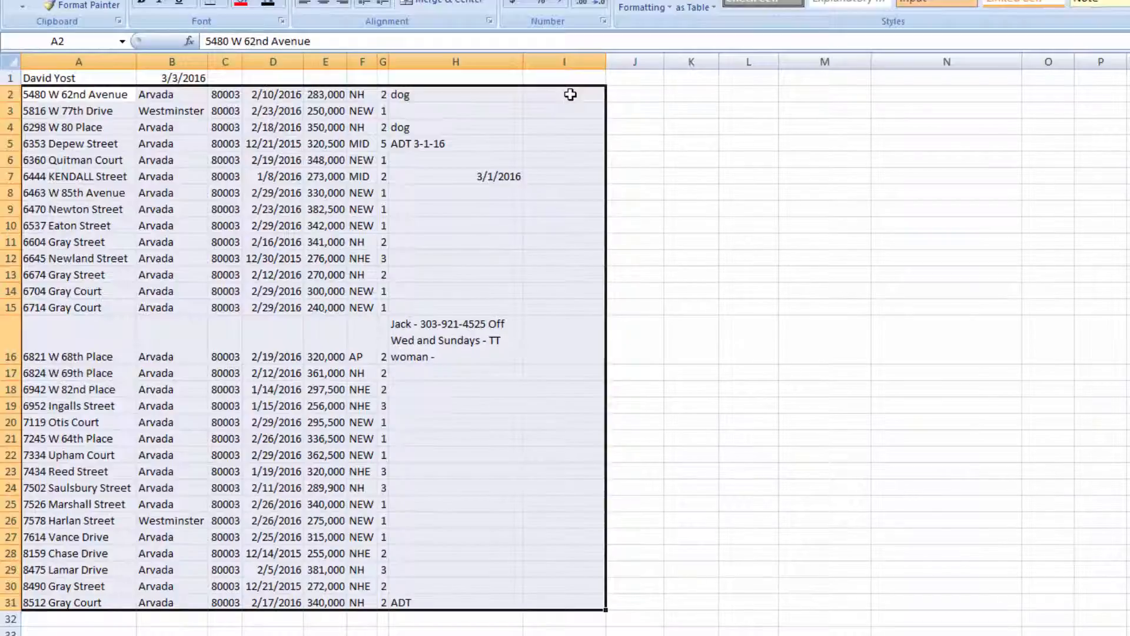
{"action": "key", "text": "ctrl+1"}
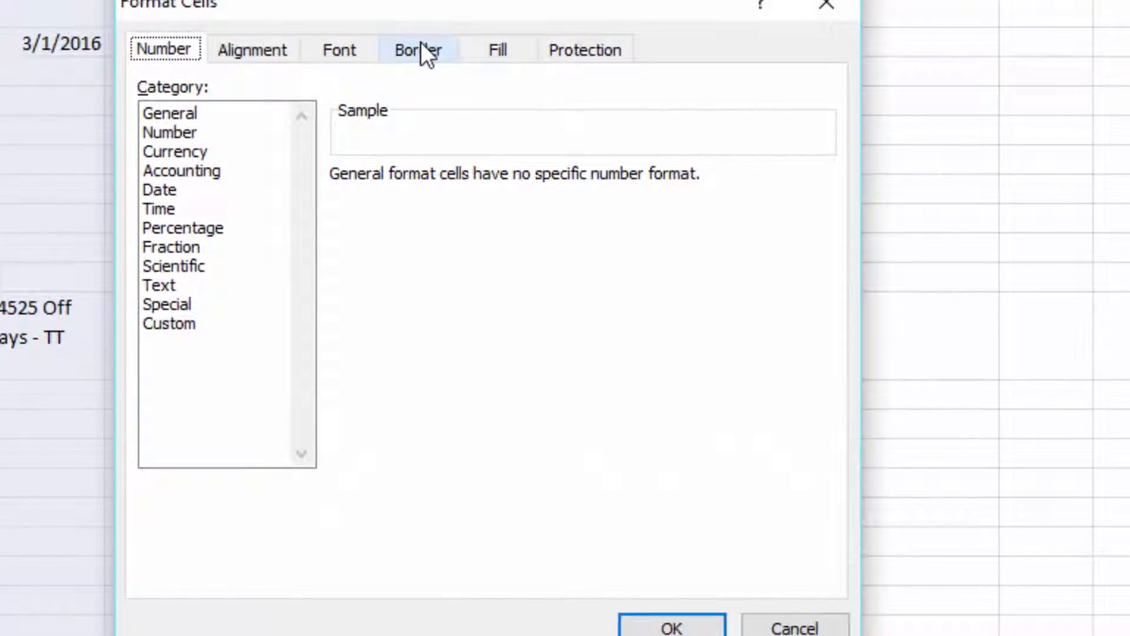
{"action": "left_click", "coordinate": [421, 44]}
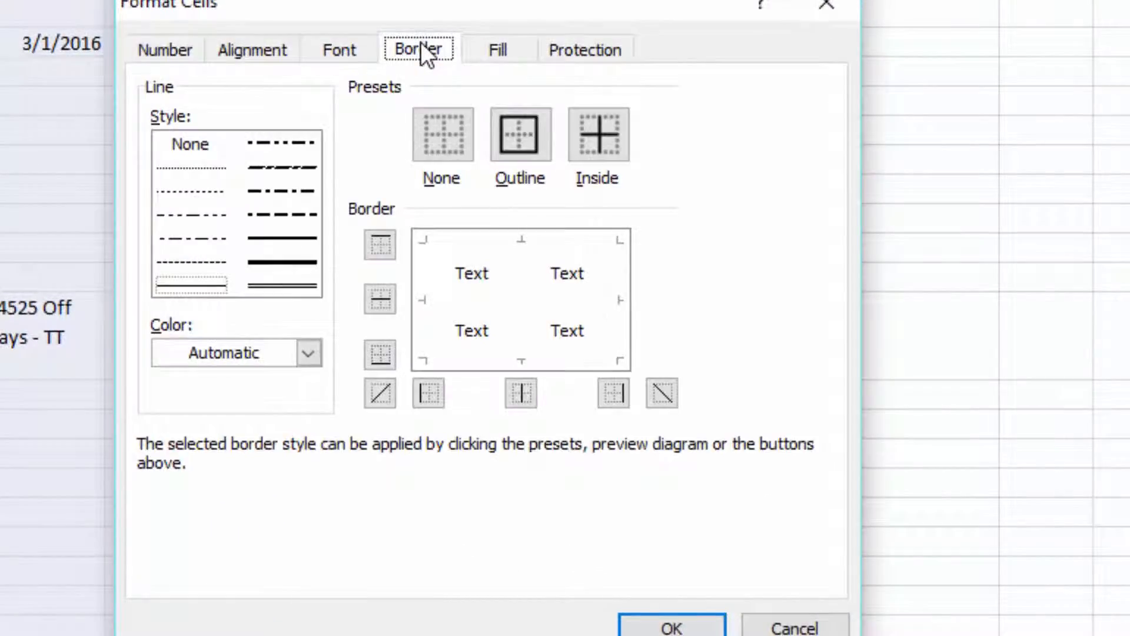
{"action": "left_click", "coordinate": [524, 136]}
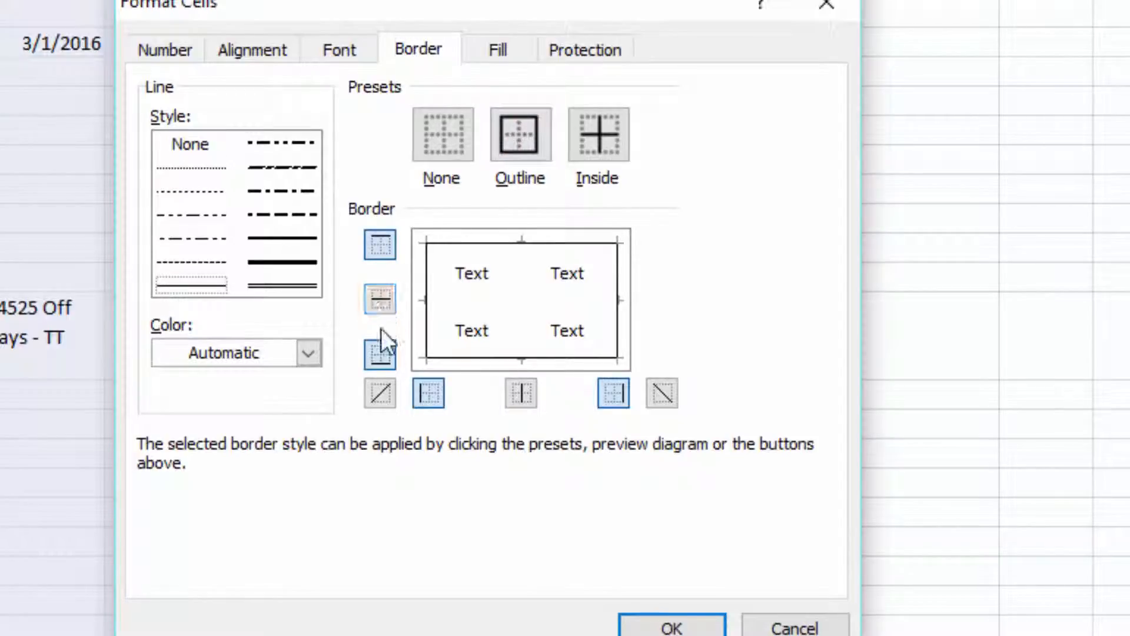
{"action": "left_click", "coordinate": [383, 302]}
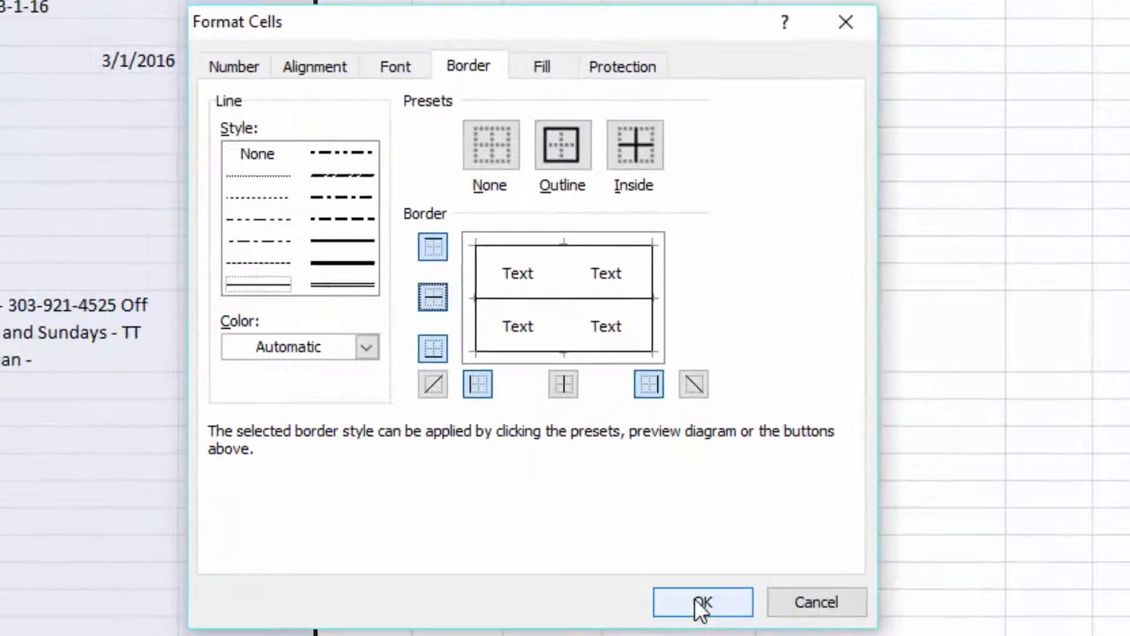
{"action": "left_click", "coordinate": [672, 628]}
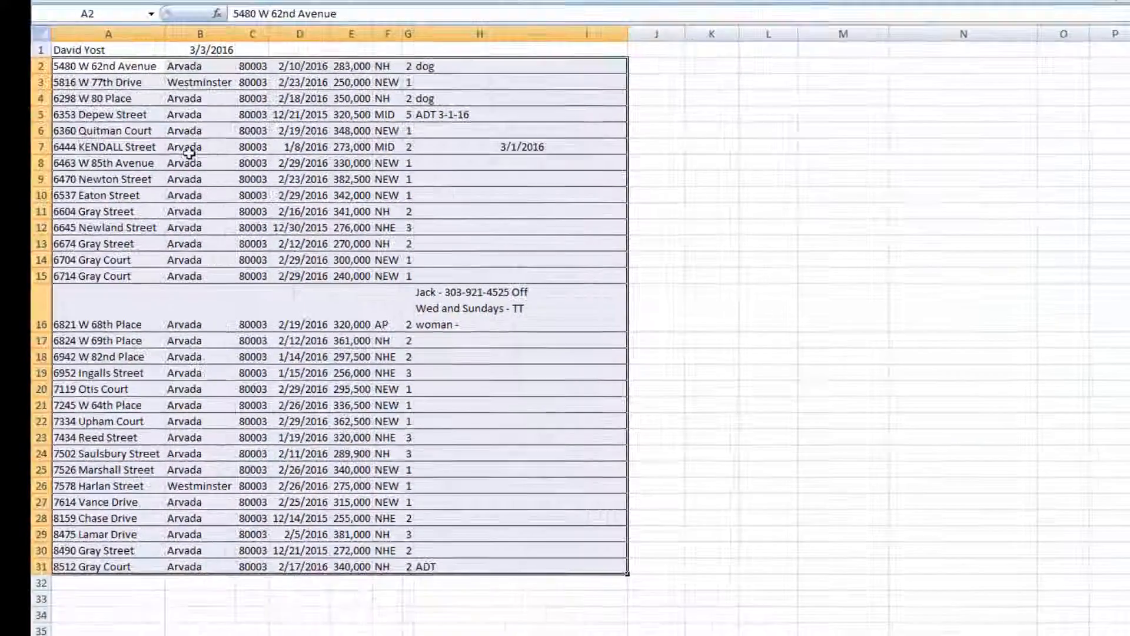
{"action": "left_click", "coordinate": [714, 192]}
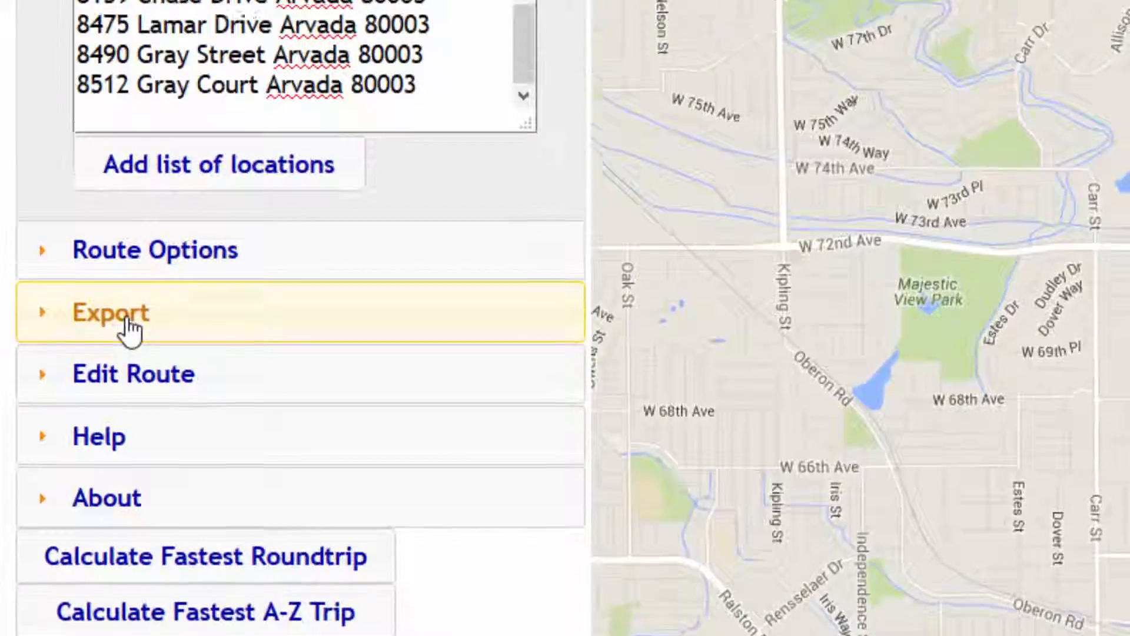
Step: Show the route's stops as an optimal address order list from the Export options
{"action": "left_click", "coordinate": [126, 94]}
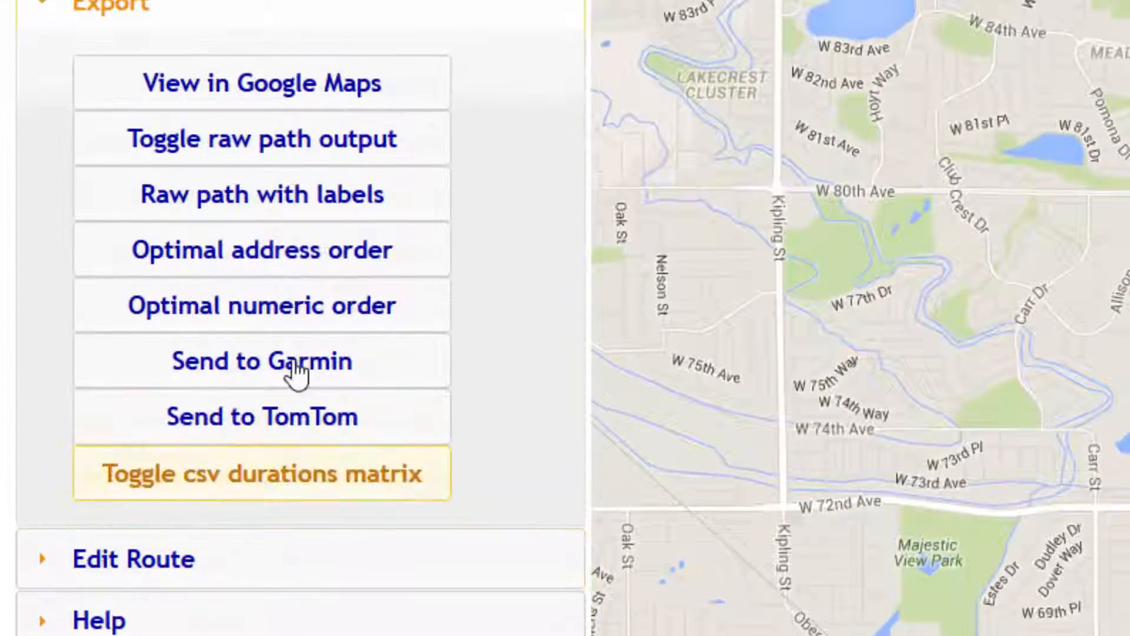
{"action": "left_click", "coordinate": [310, 254]}
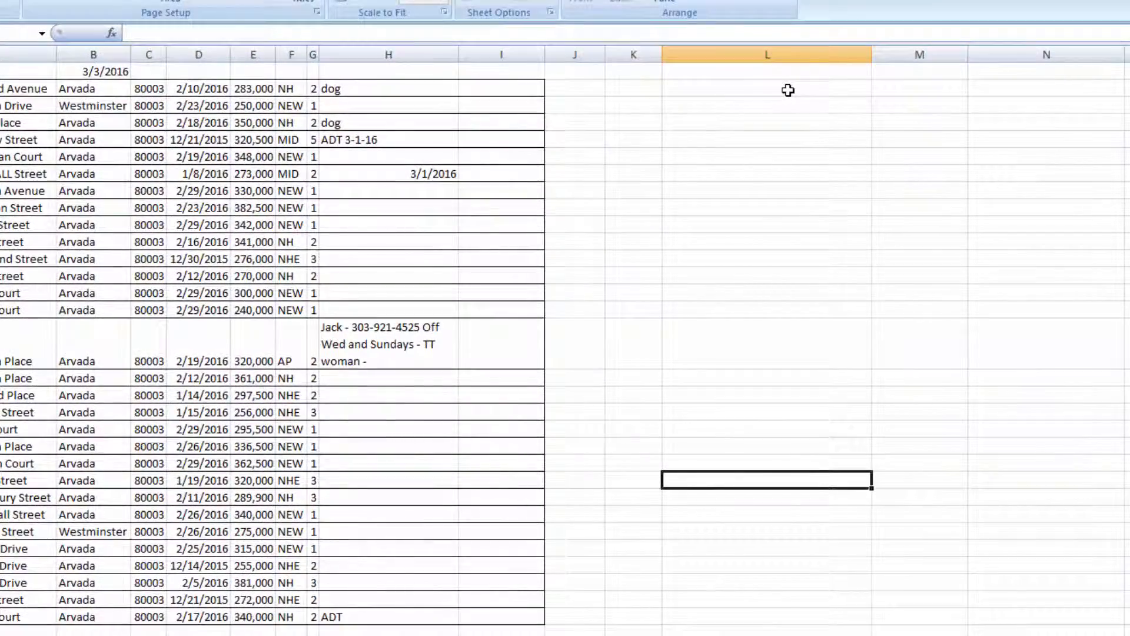
Step: Paste the route-ordered addresses into column L from L2 and autofit the column width
{"action": "left_click", "coordinate": [788, 90]}
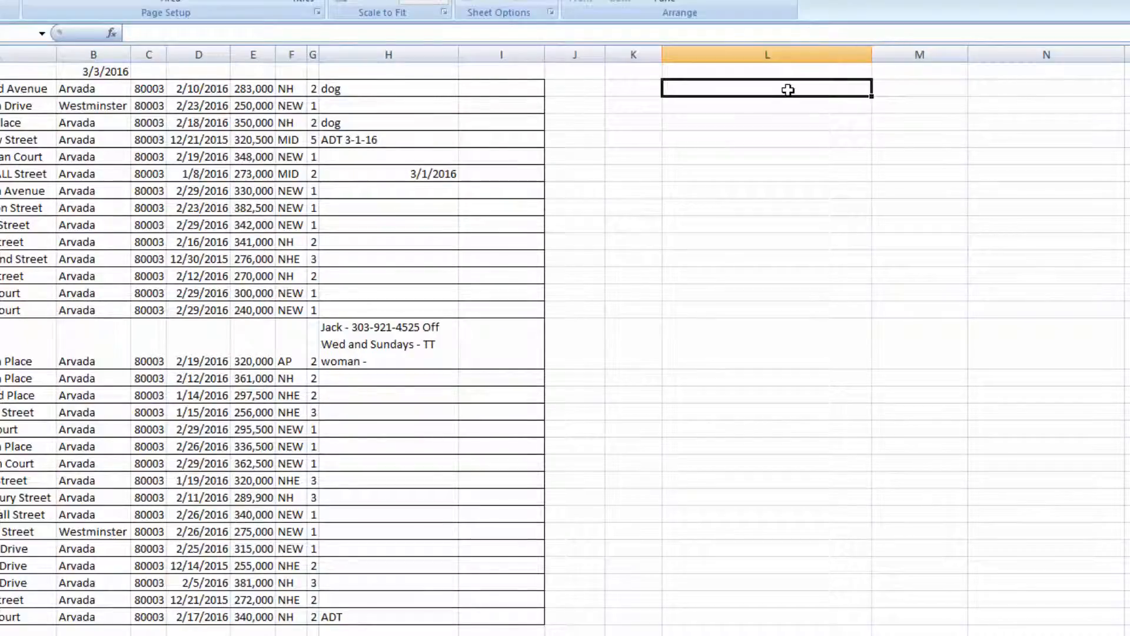
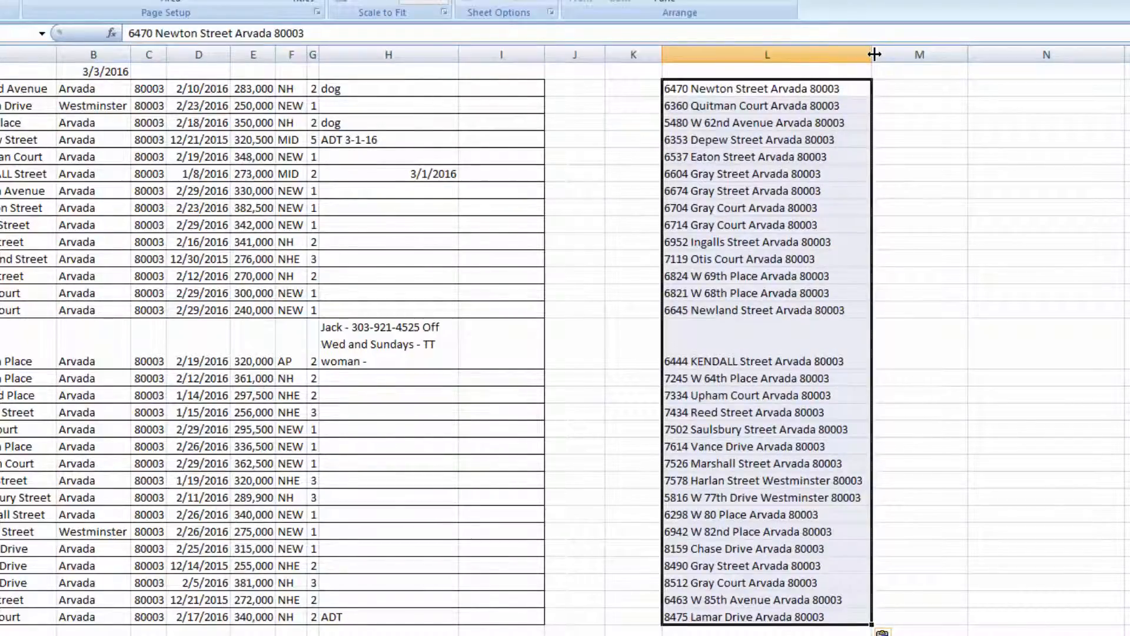
{"action": "left_click_drag", "start_coordinate": [872, 54], "coordinate": [760, 59]}
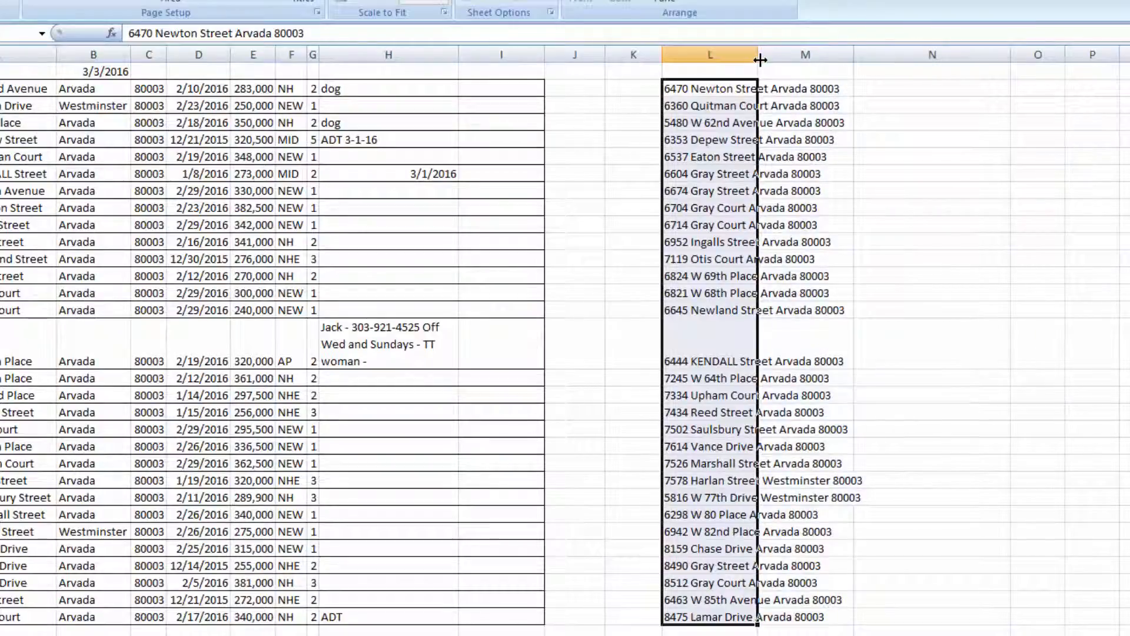
{"action": "double_click", "coordinate": [760, 59]}
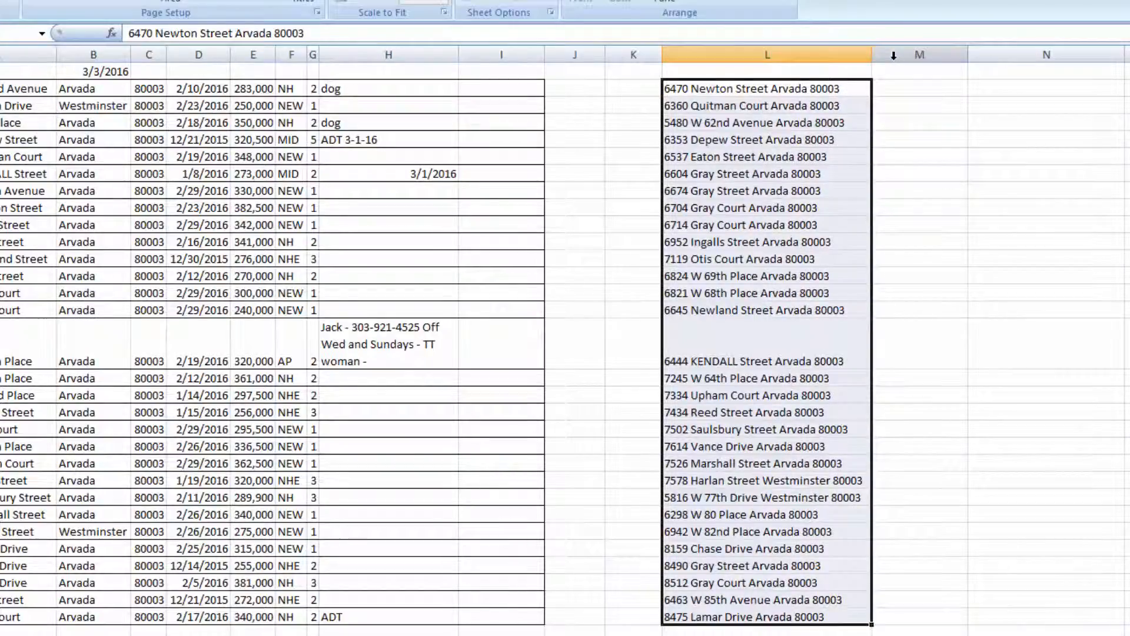
{"action": "left_click", "coordinate": [647, 91]}
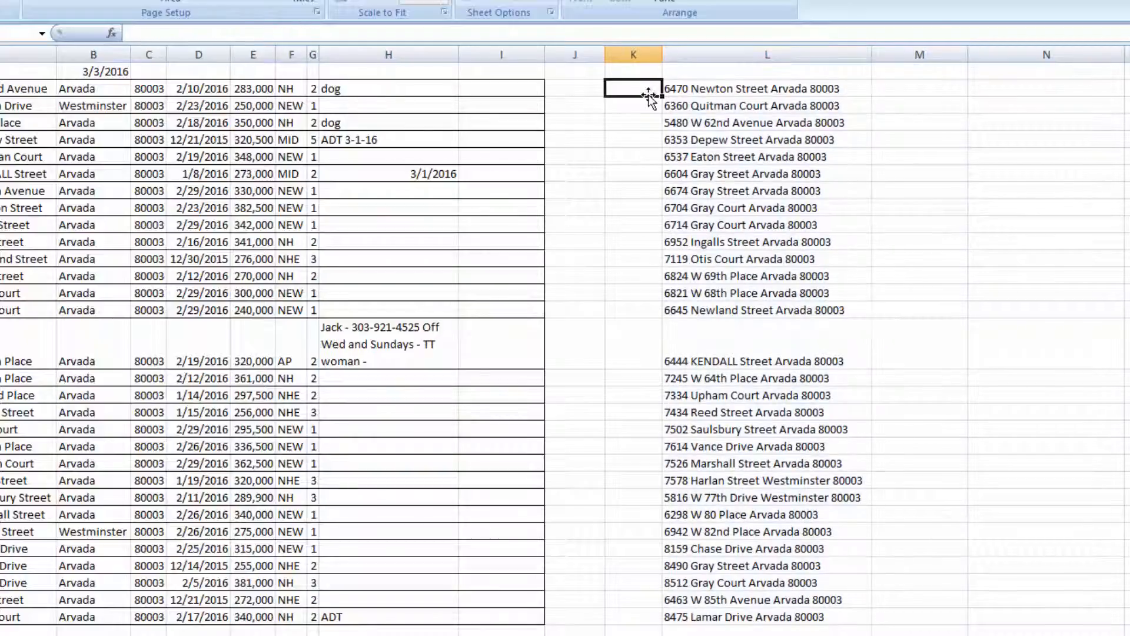
Step: Give K2:L33 an outline border plus inside horizontal lines between rows
{"action": "left_click_drag", "start_coordinate": [645, 89], "coordinate": [765, 608]}
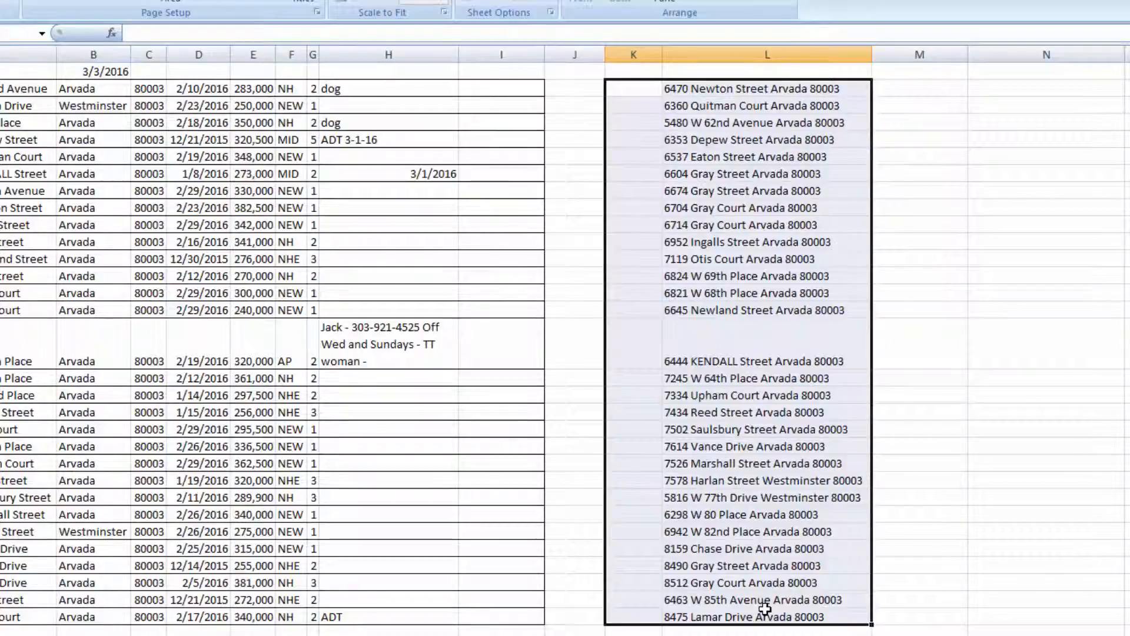
{"action": "key", "text": "ctrl+1"}
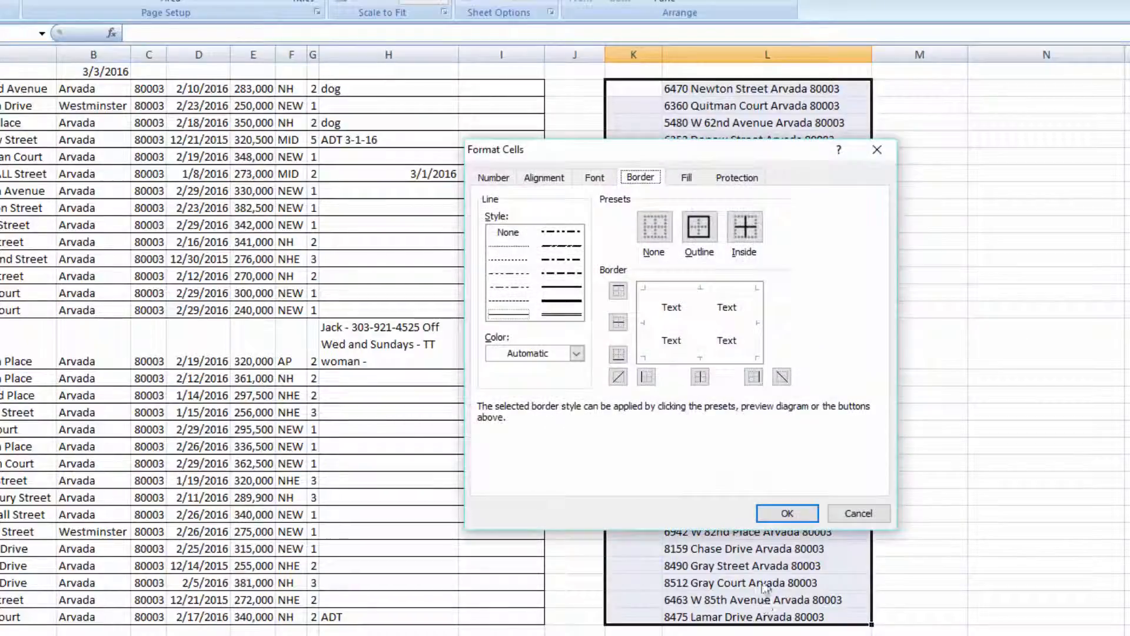
{"action": "left_click", "coordinate": [700, 240]}
{"action": "left_click", "coordinate": [618, 323]}
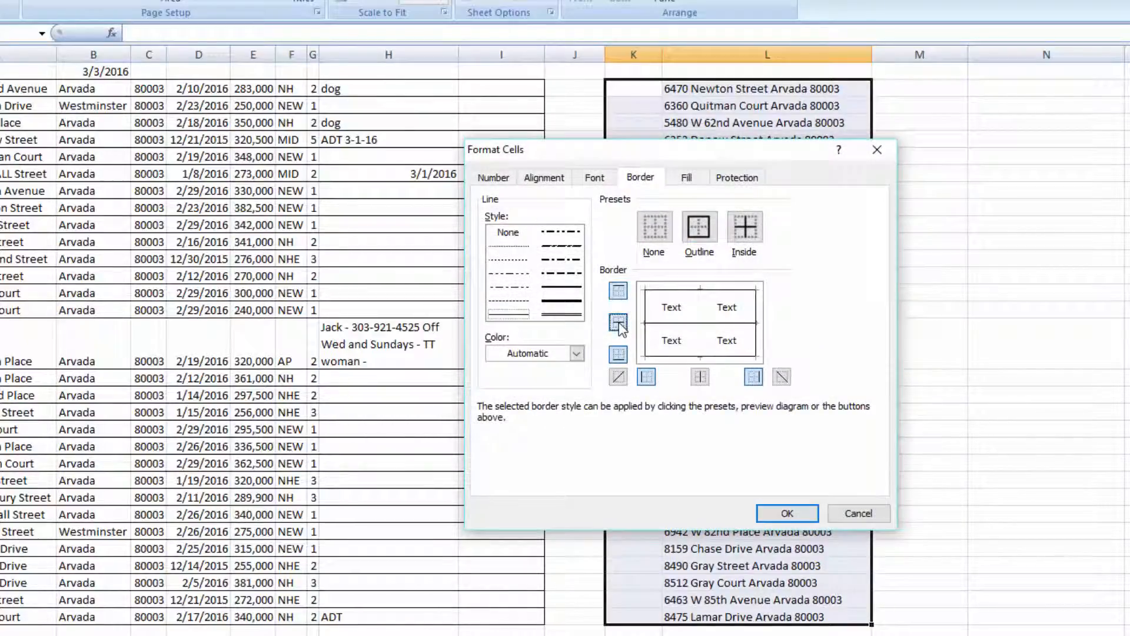
{"action": "left_click", "coordinate": [788, 513]}
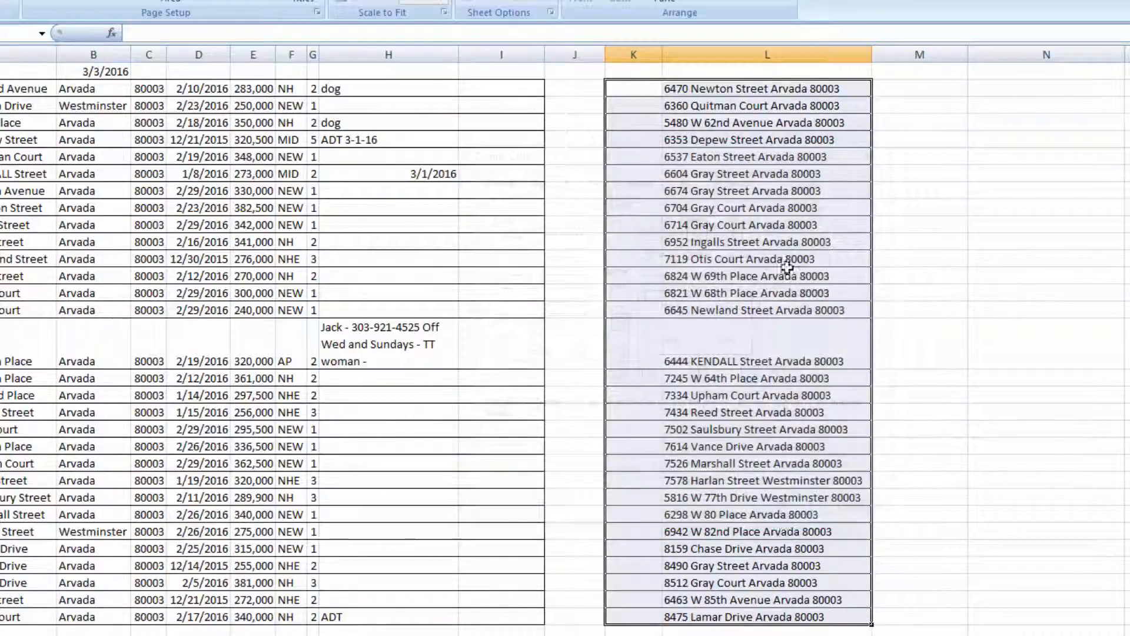
{"action": "left_click", "coordinate": [1007, 137]}
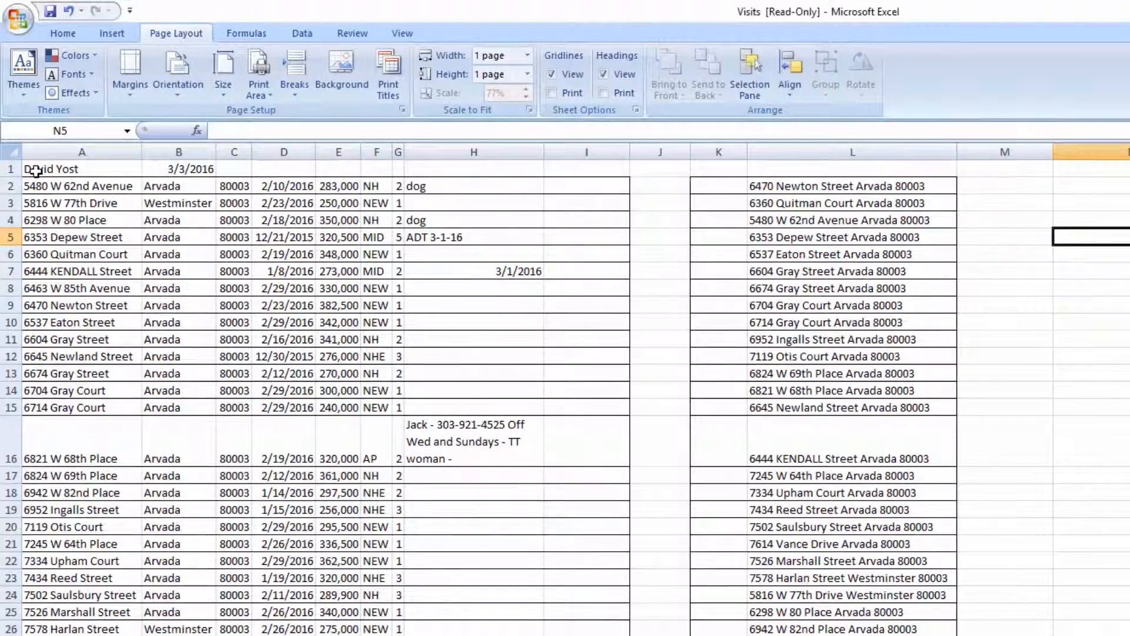
Step: Set A1:L31, covering both tables, as the print area
{"action": "left_click_drag", "start_coordinate": [36, 171], "coordinate": [854, 634]}
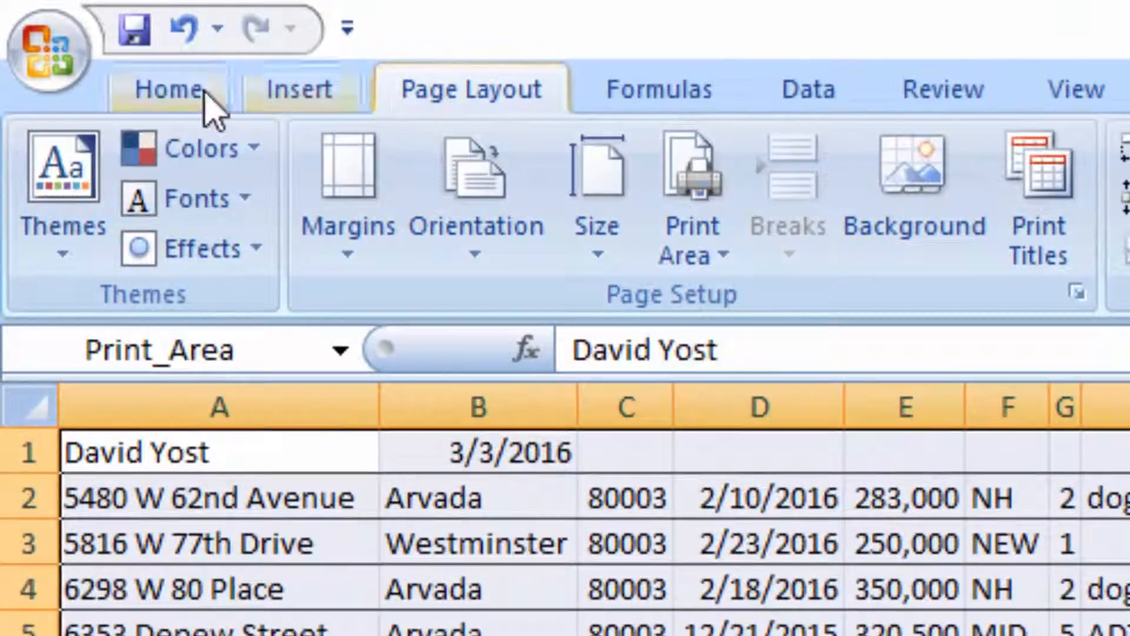
{"action": "left_click", "coordinate": [204, 93]}
{"action": "left_click", "coordinate": [474, 97]}
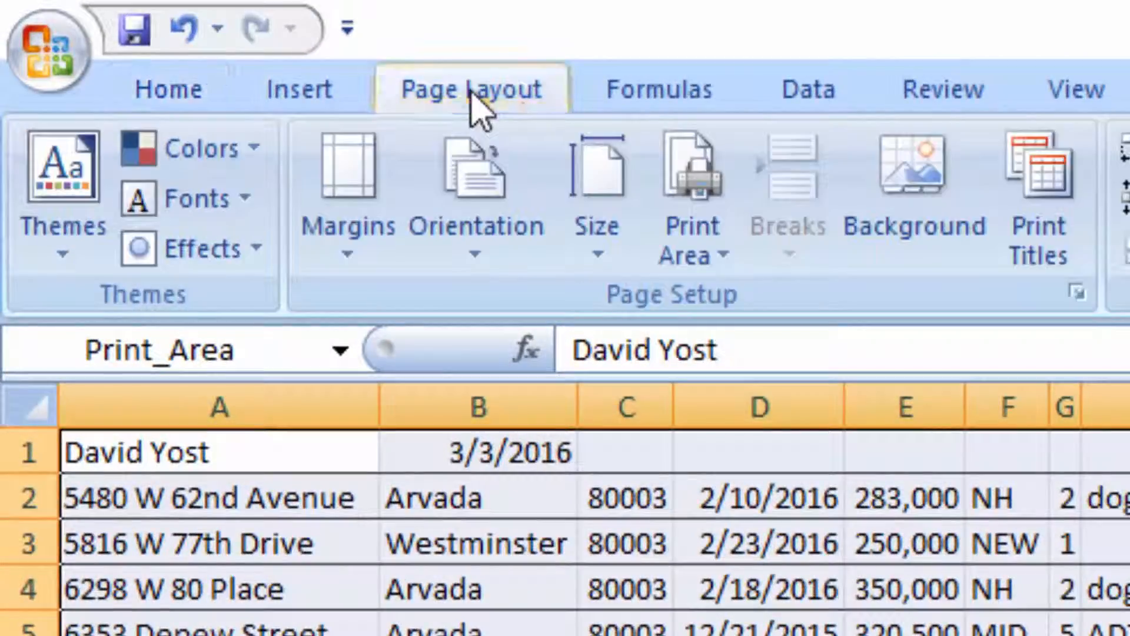
{"action": "left_click", "coordinate": [704, 274]}
{"action": "left_click", "coordinate": [802, 305]}
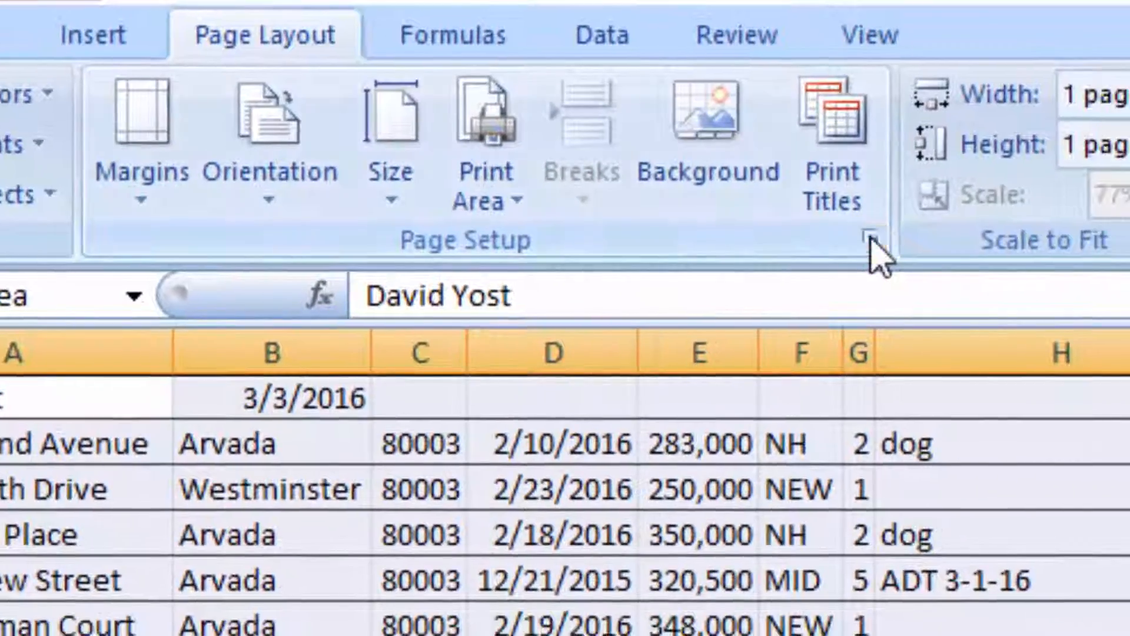
Step: Make the page landscape, fitted to one page, and show the print preview
{"action": "left_click", "coordinate": [870, 239]}
{"action": "left_click", "coordinate": [486, 120]}
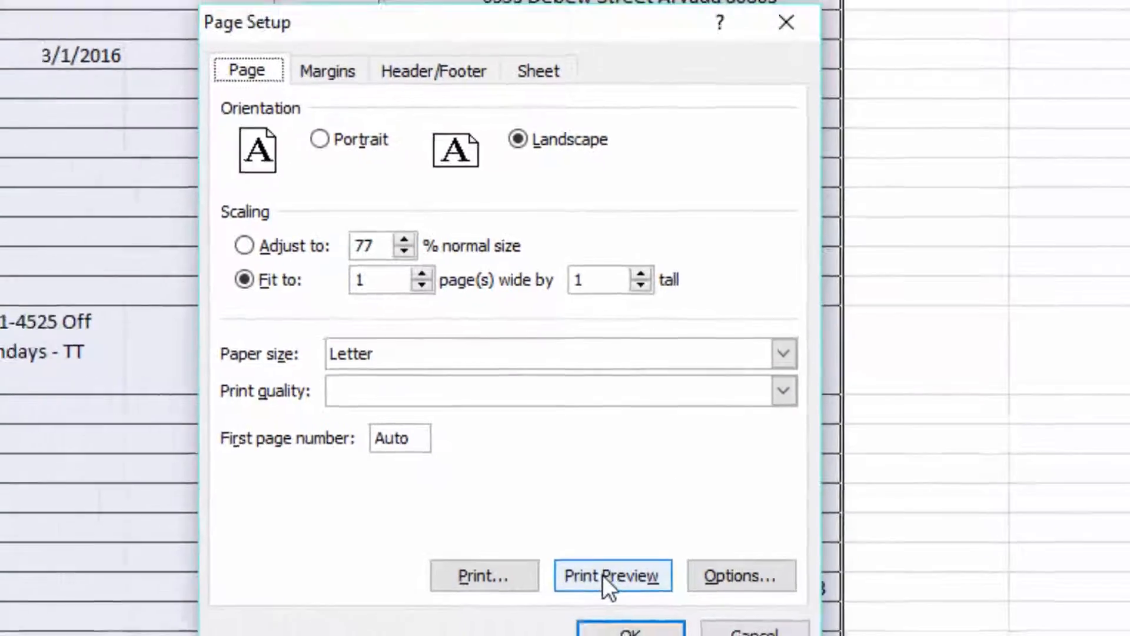
{"action": "left_click", "coordinate": [580, 591]}
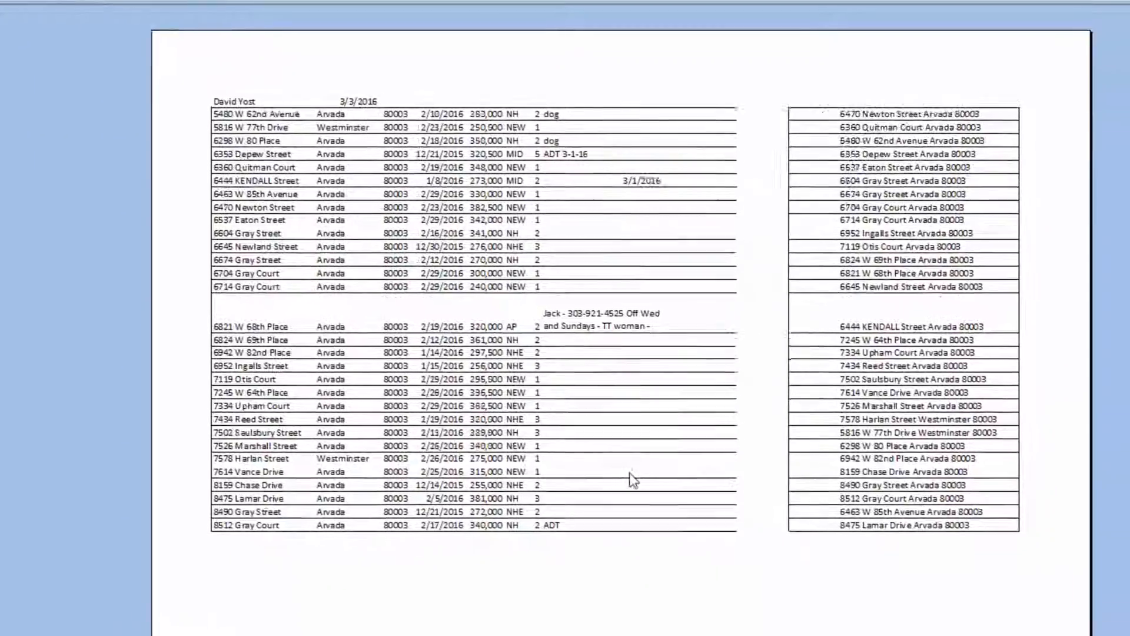